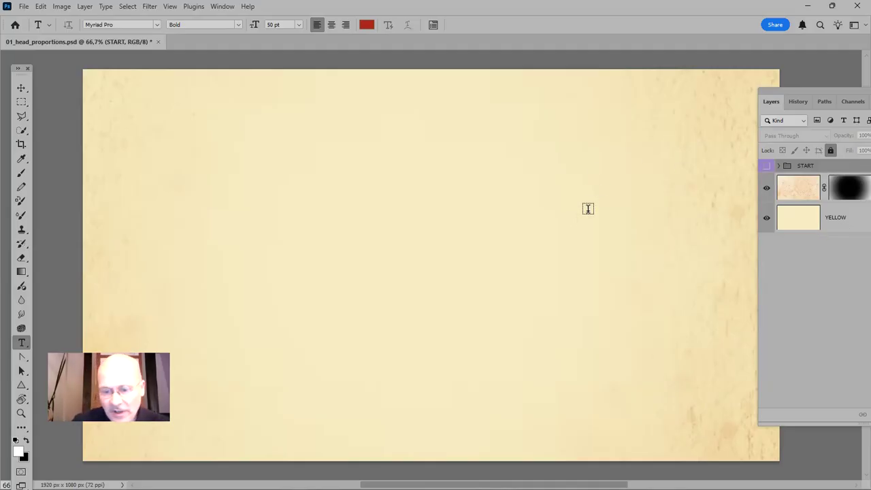
Create a new layer named GUIDES with a blue colour label directly above the TEXTURE_01 layer
key("b")
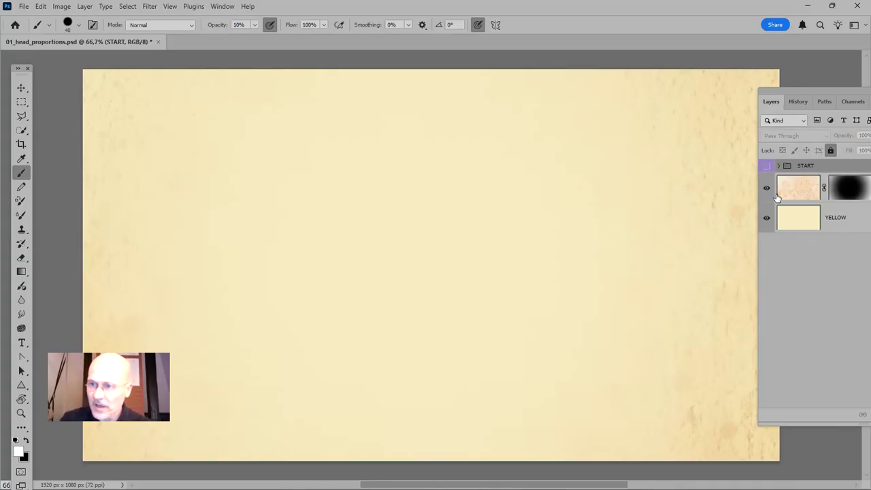
left_click(838, 192)
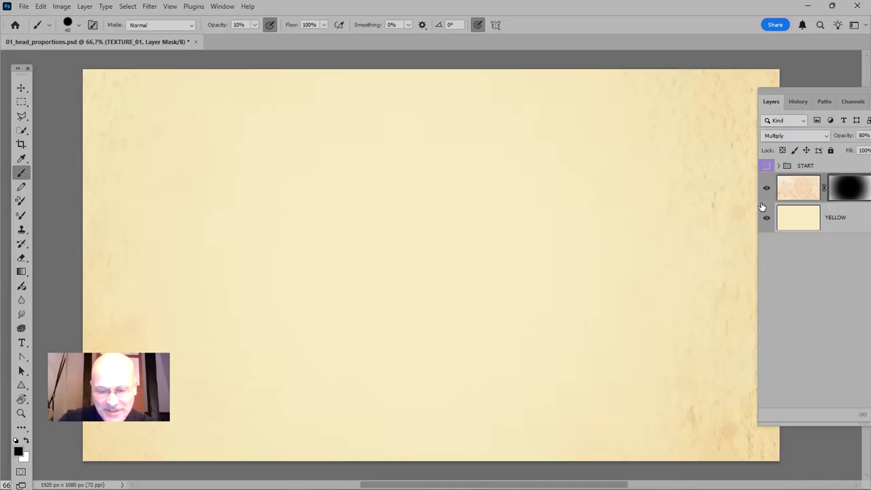
key("ctrl+shift+n")
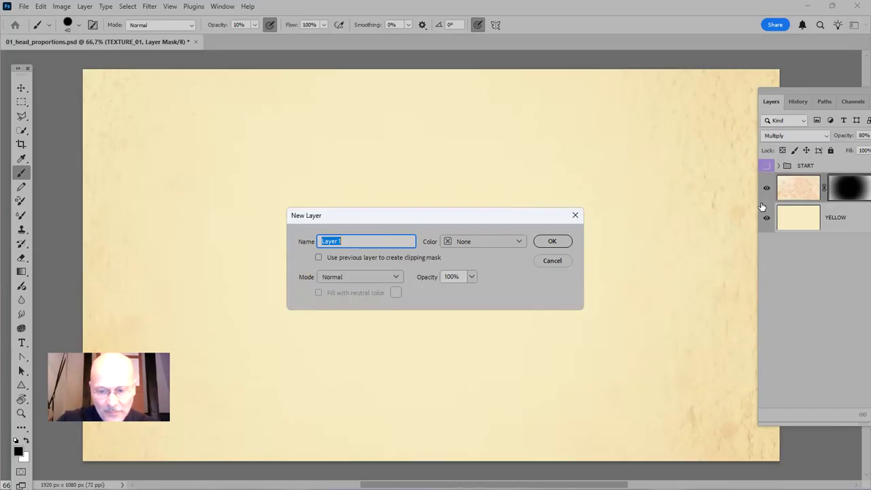
type("GUIDES")
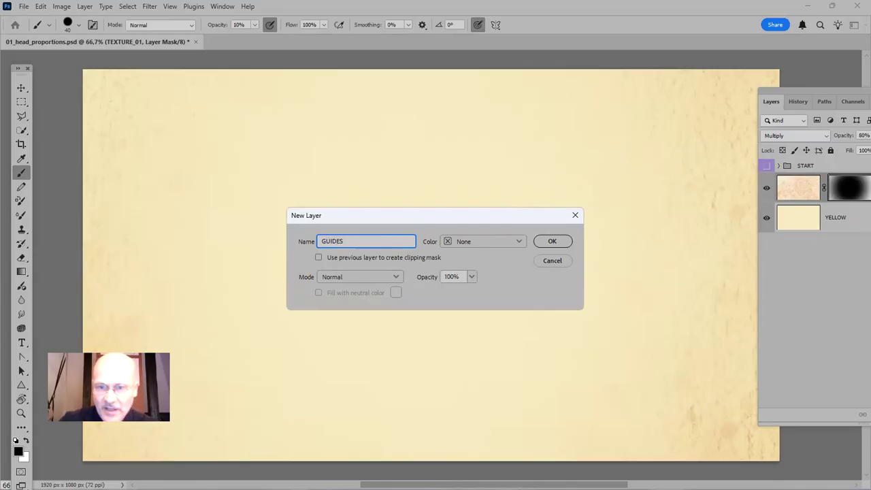
left_click(521, 243)
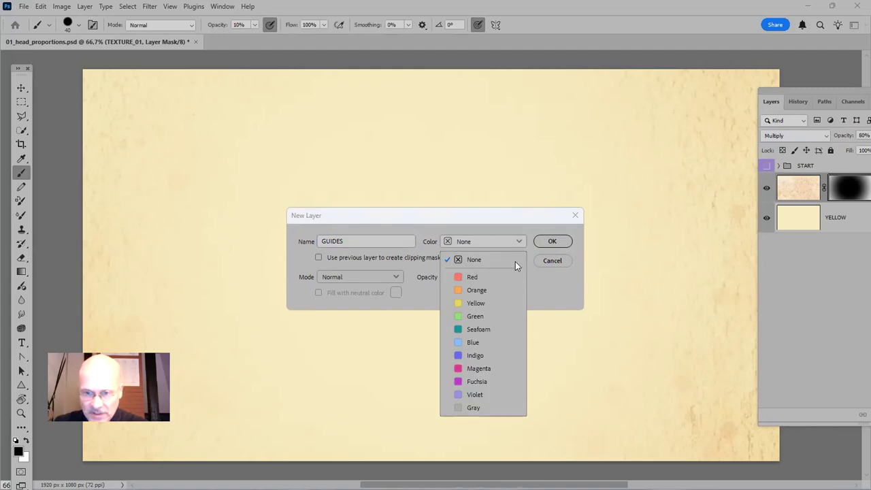
left_click(504, 342)
left_click(560, 245)
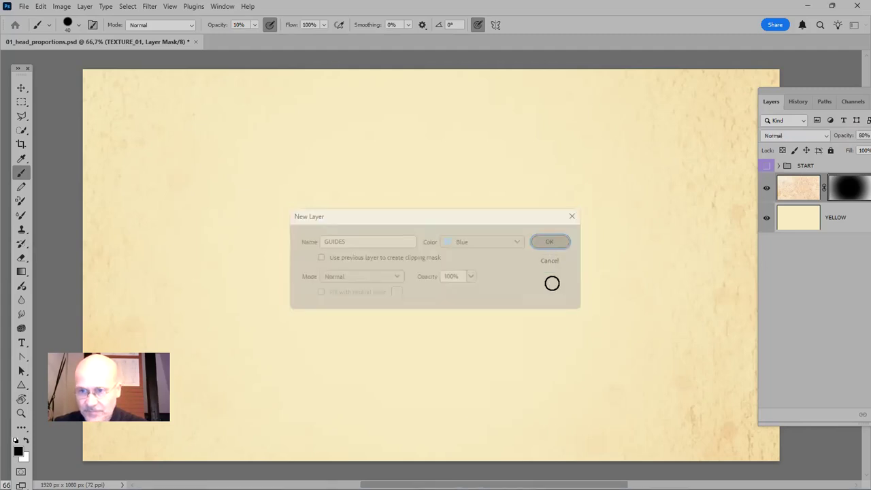
left_click_drag(800, 90, 682, 93)
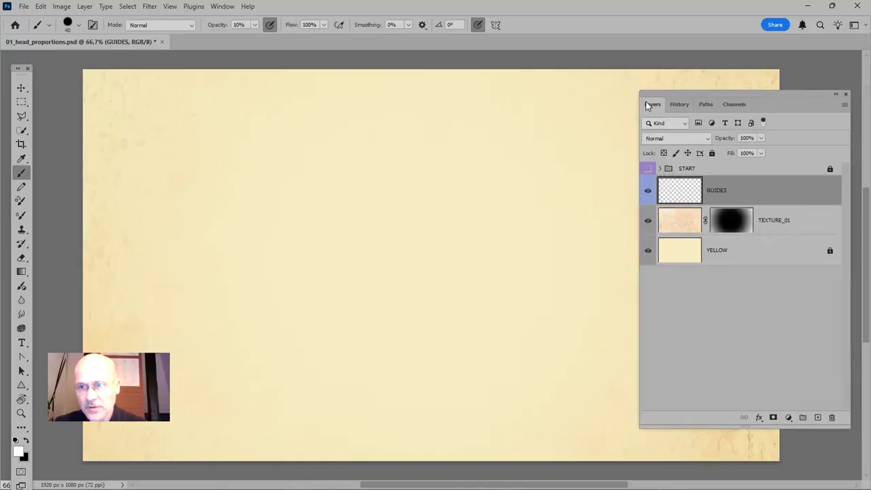
left_click_drag(644, 94, 740, 92)
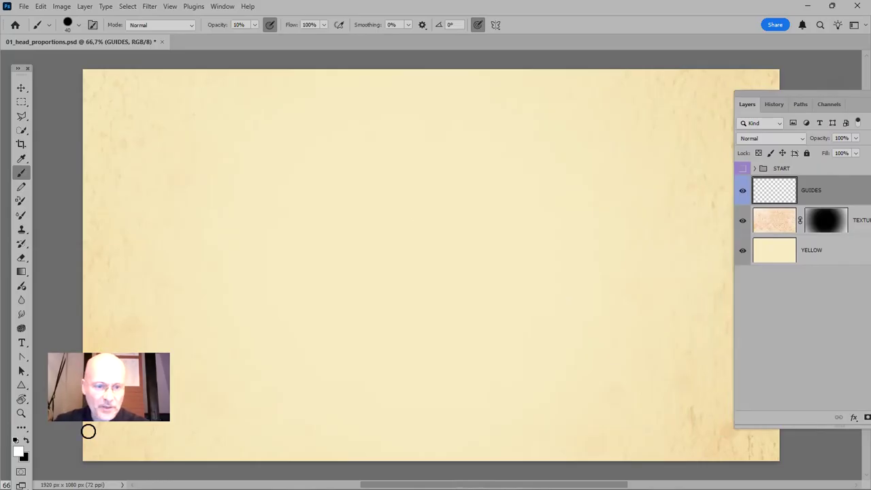
Set the foreground colour to a greyish blue with 50% cyan, 30% magenta and 20% yellow for the brush
left_click_drag(27, 68, 257, 59)
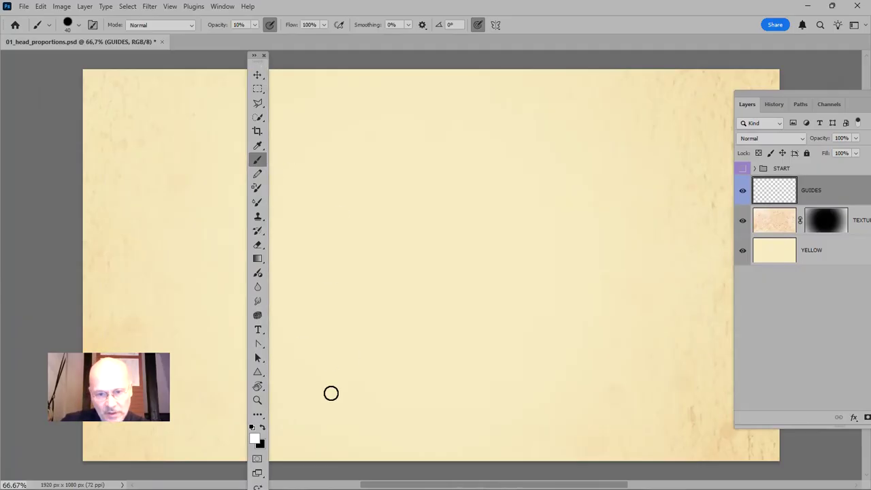
left_click(259, 426)
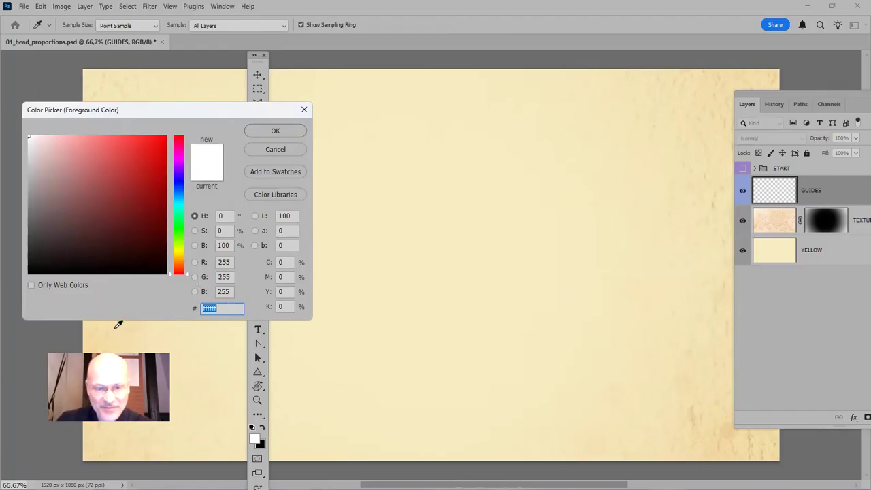
left_click(285, 262)
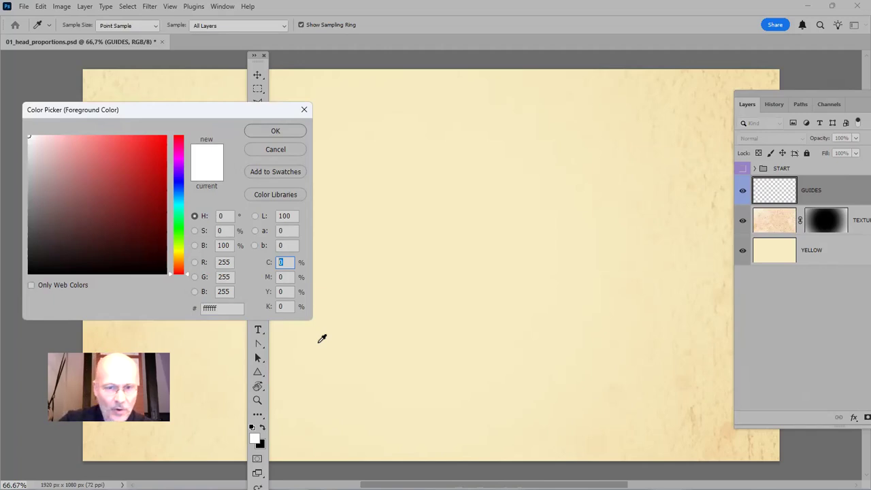
type("50")
key("Tab")
type("30")
key("Tab")
type("20")
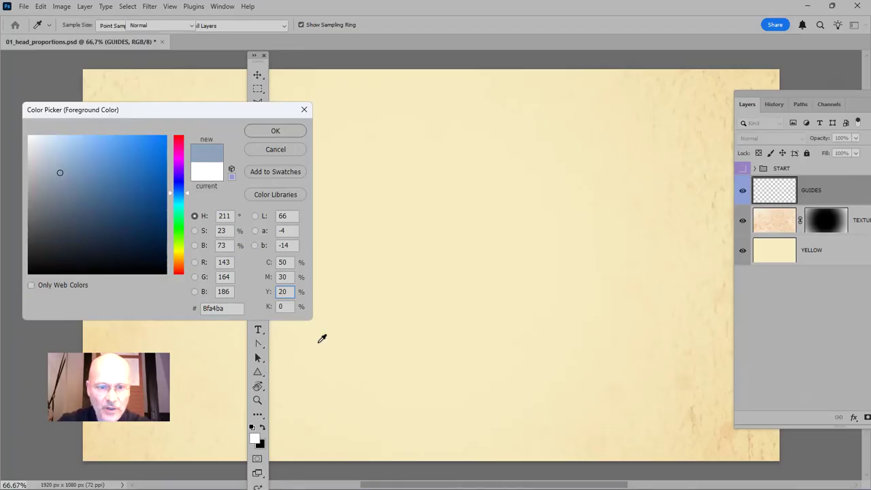
key("Return")
key("b")
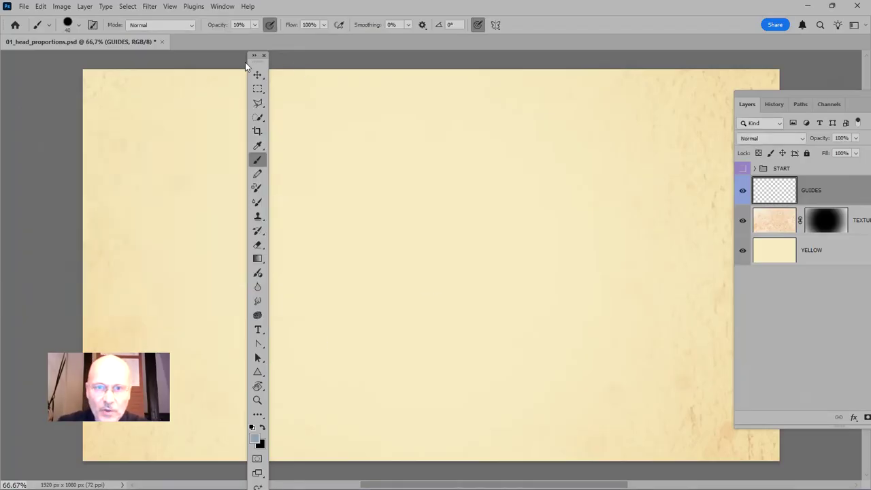
left_click_drag(259, 62, 41, 71)
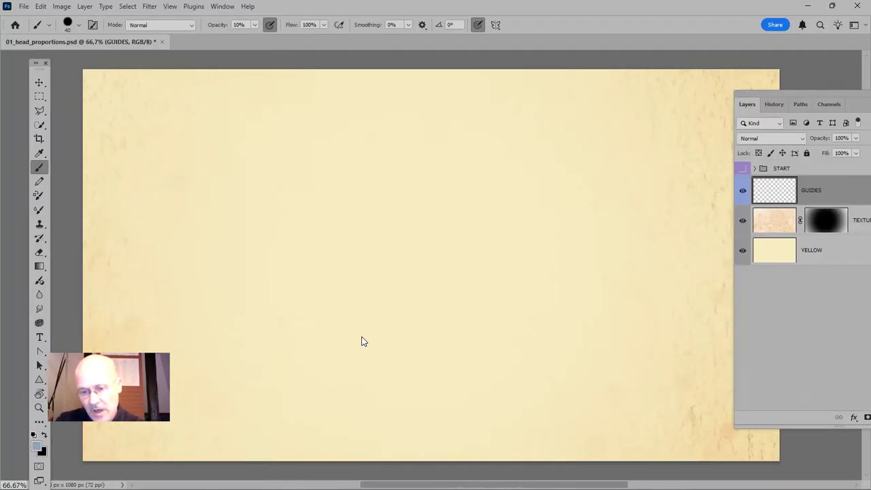
Reduce the brush size to 7 px and move the tool strip closer to the edge of the workspace
key("bracketleft")
key("bracketleft")
key("bracketleft")
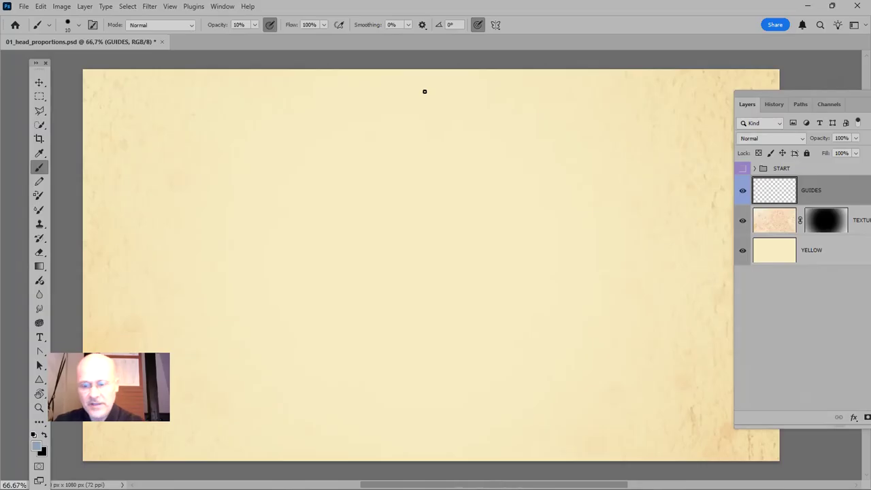
key("bracketleft")
key("bracketleft")
key("bracketleft")
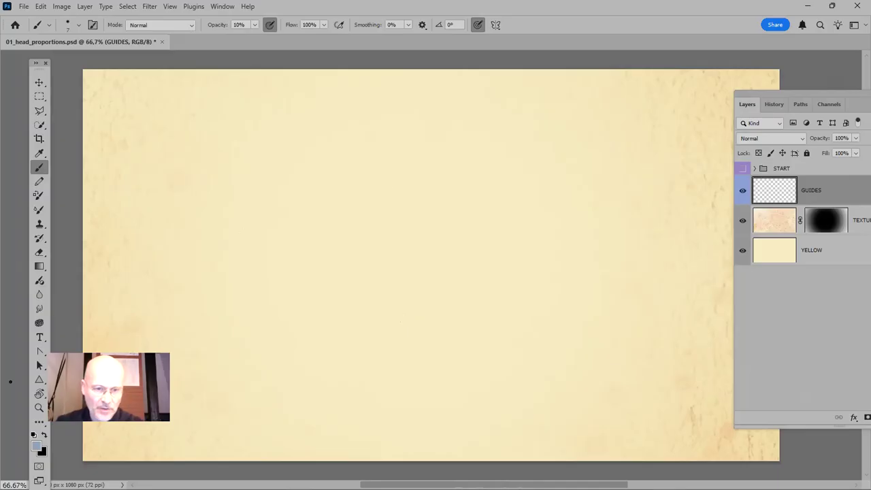
left_click_drag(39, 68, 29, 61)
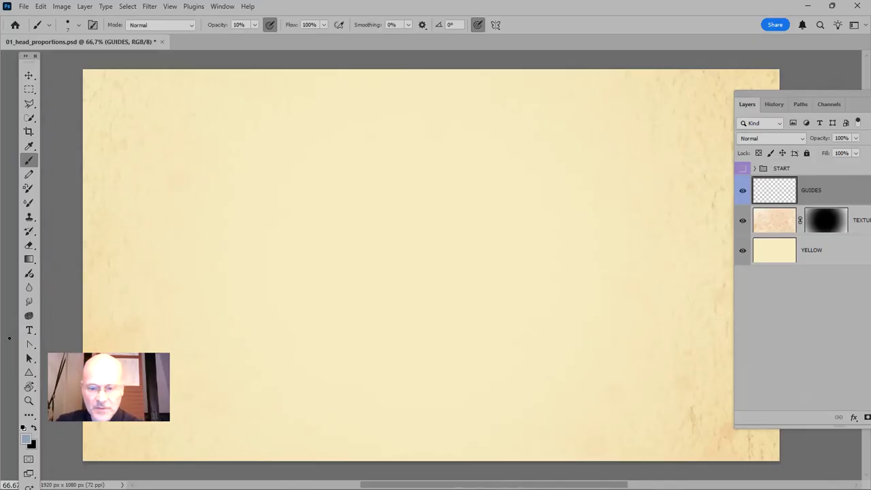
Replace the Triangle tool with the Line tool among the shape tools
key("u")
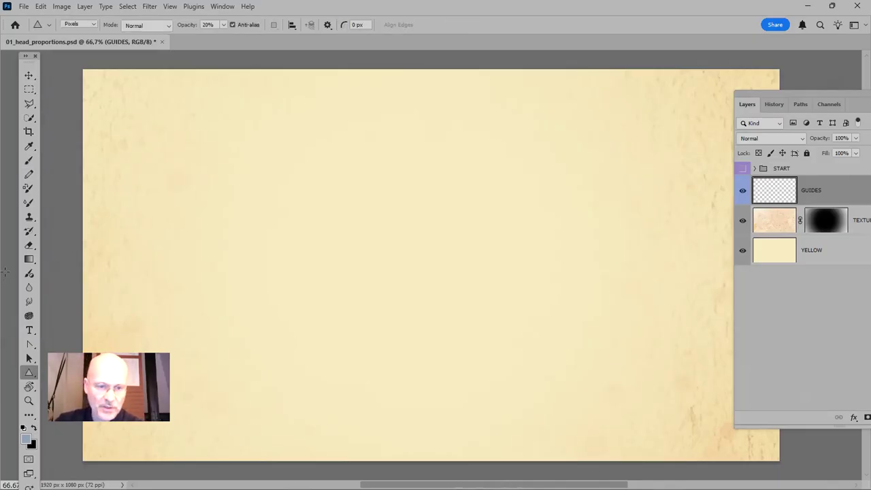
left_click(29, 373)
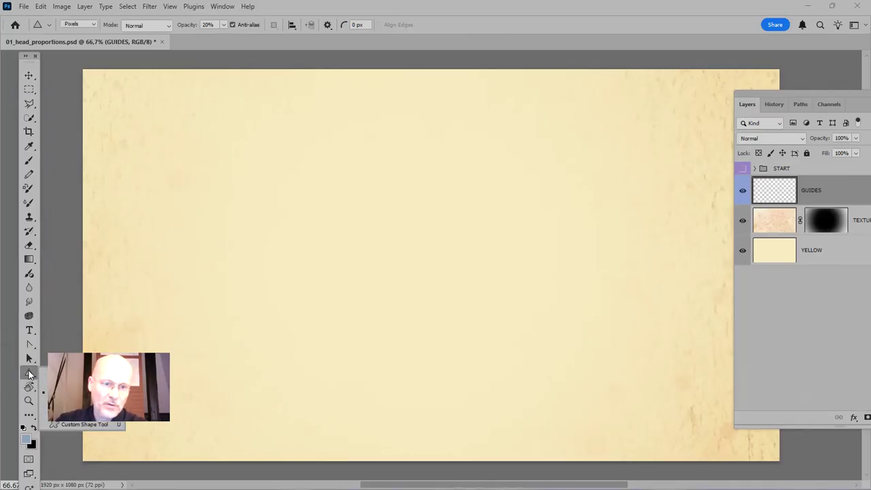
left_click_drag(29, 57, 232, 33)
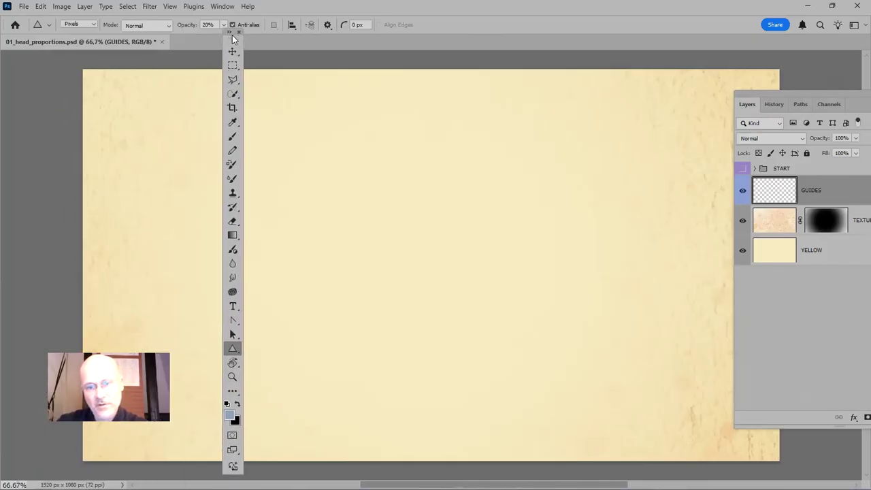
right_click(233, 350)
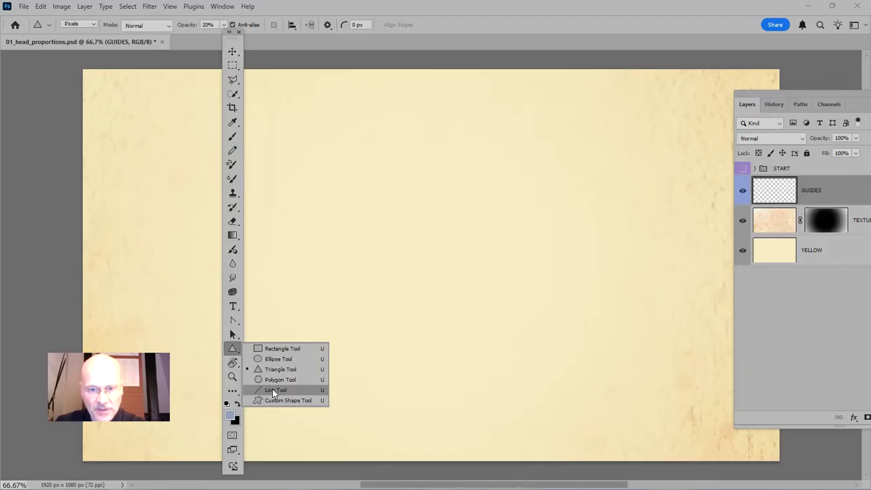
left_click(308, 391)
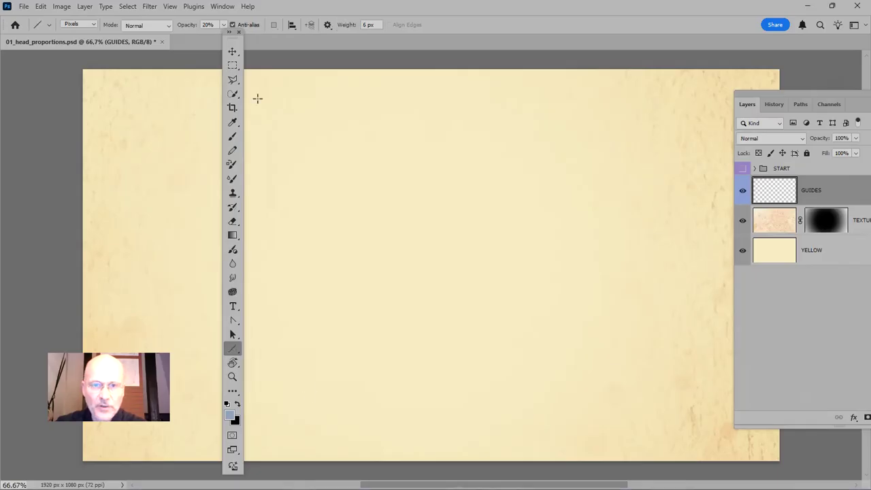
left_click_drag(230, 35, 36, 58)
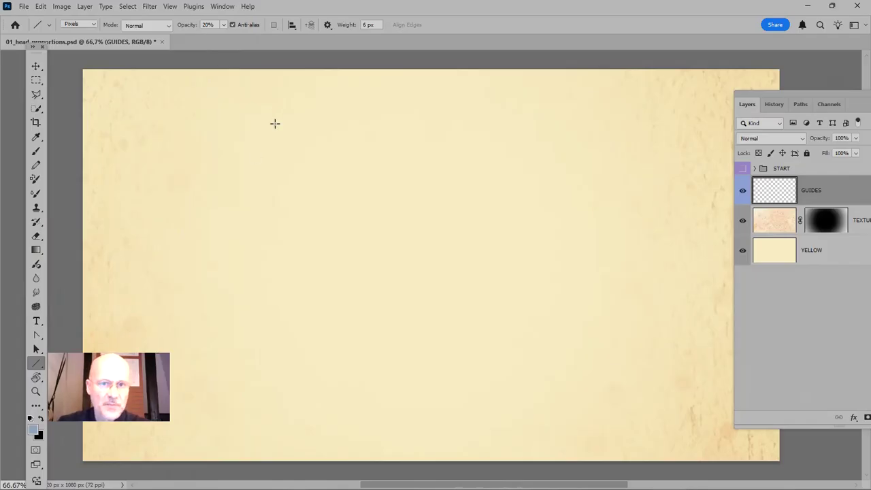
Draw a vertical guide line about 1044 px long down the canvas centre on the GUIDES layer, in Pixels mode at 40% opacity
left_click(94, 24)
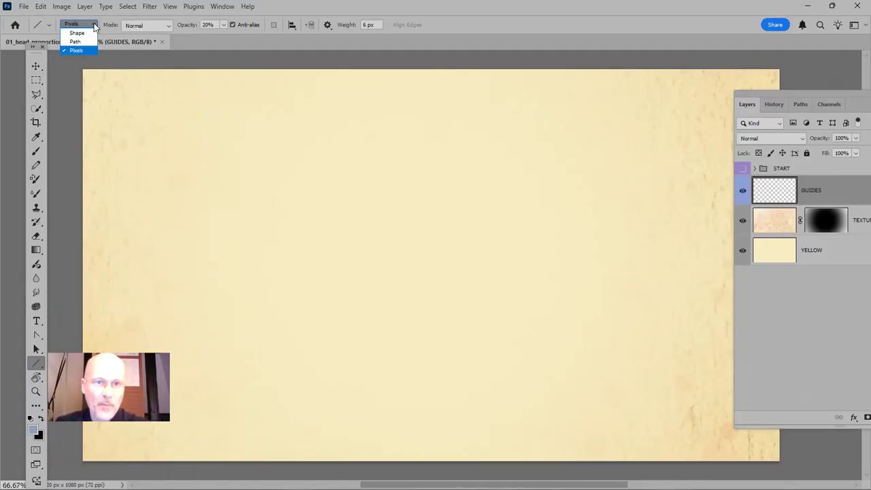
left_click(94, 25)
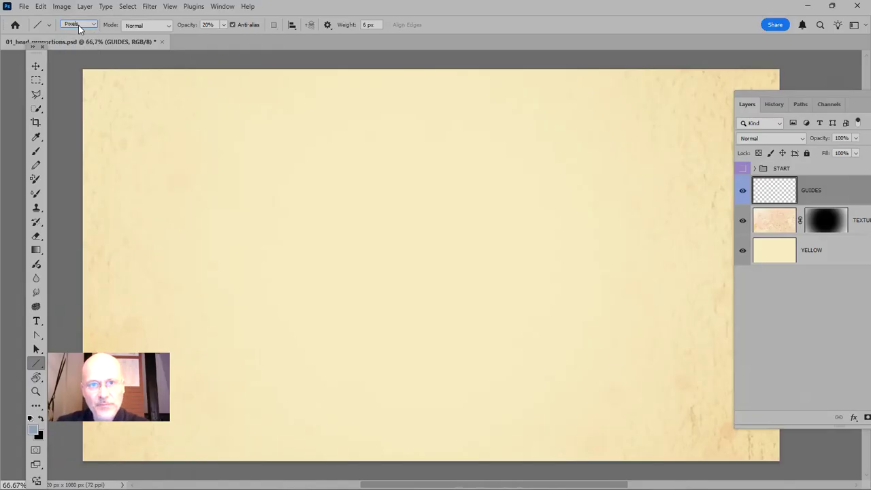
left_click(207, 24)
type("40")
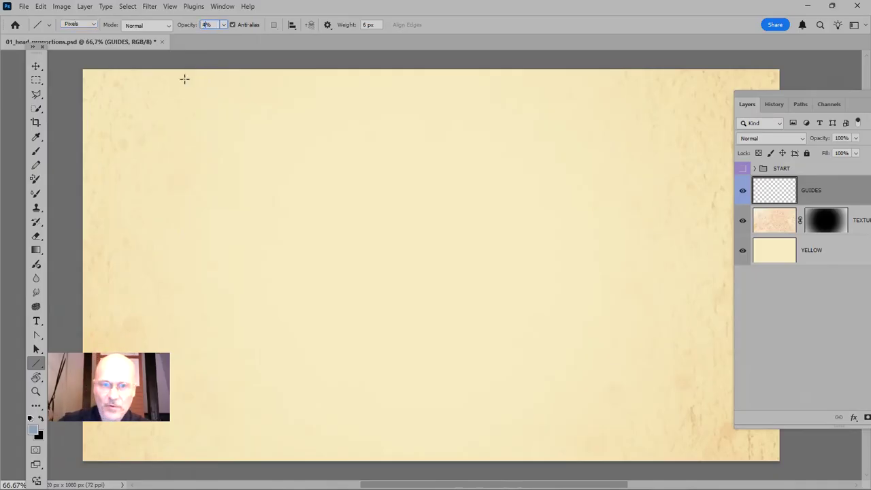
key("Return")
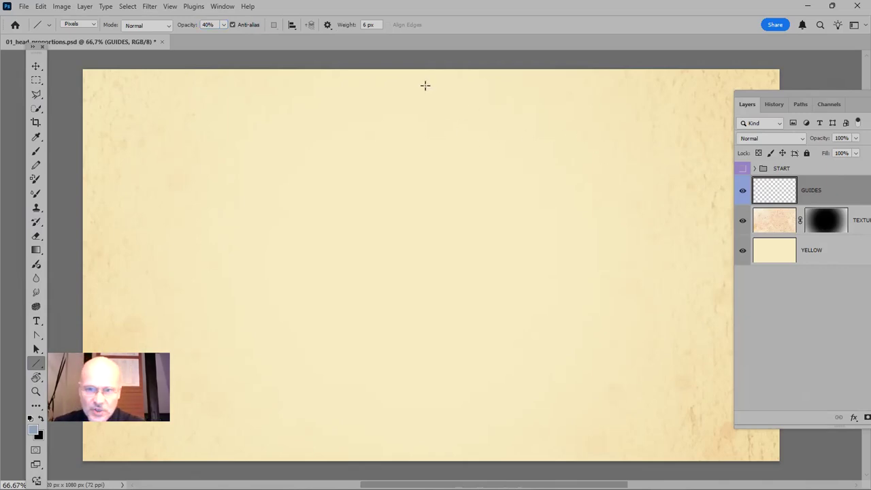
left_click_drag(423, 78, 421, 423)
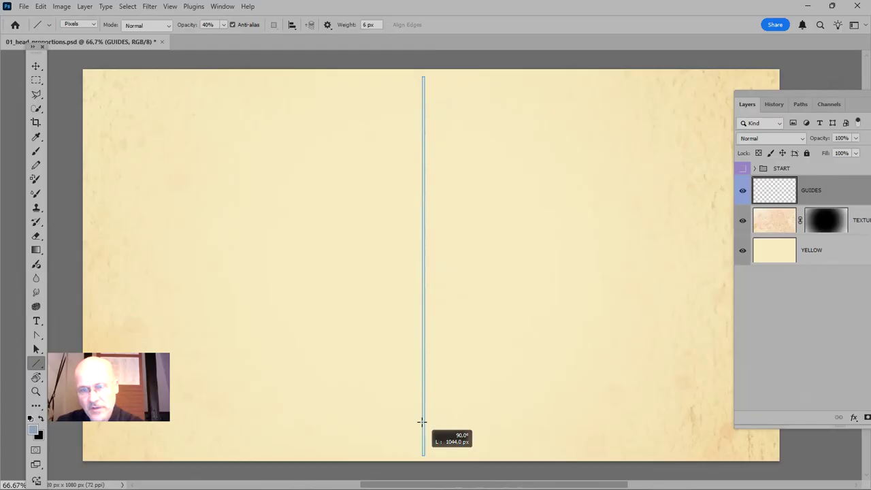
left_click_drag(422, 422, 422, 422)
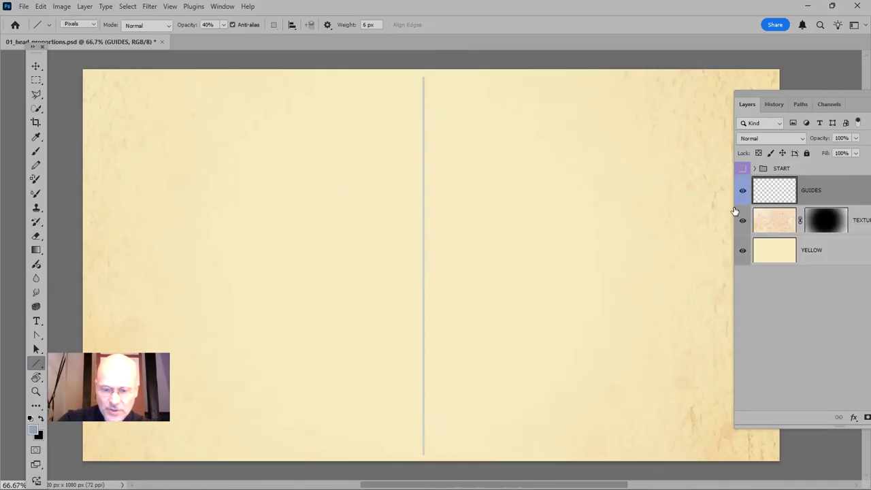
Create a new layer named SKETCH with a blue colour label above GUIDES and activate the Brush tool
key("ctrl+shift+n")
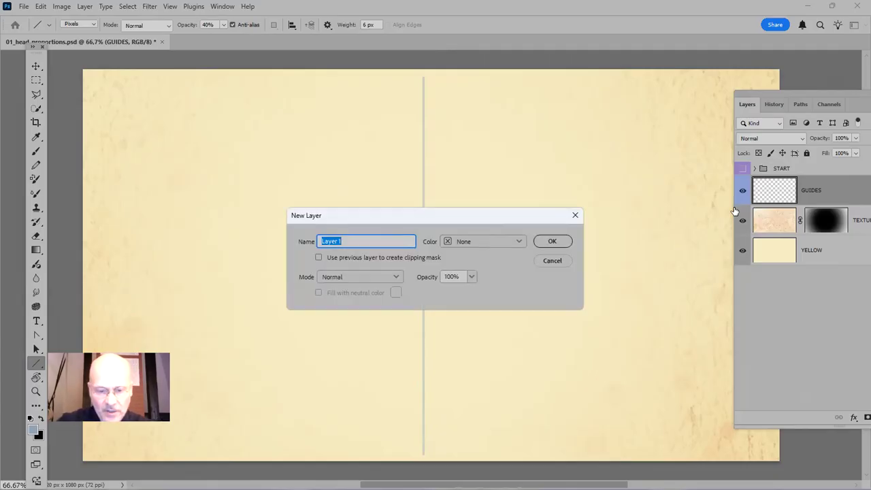
key("Caps_Lock")
type("SKETCH")
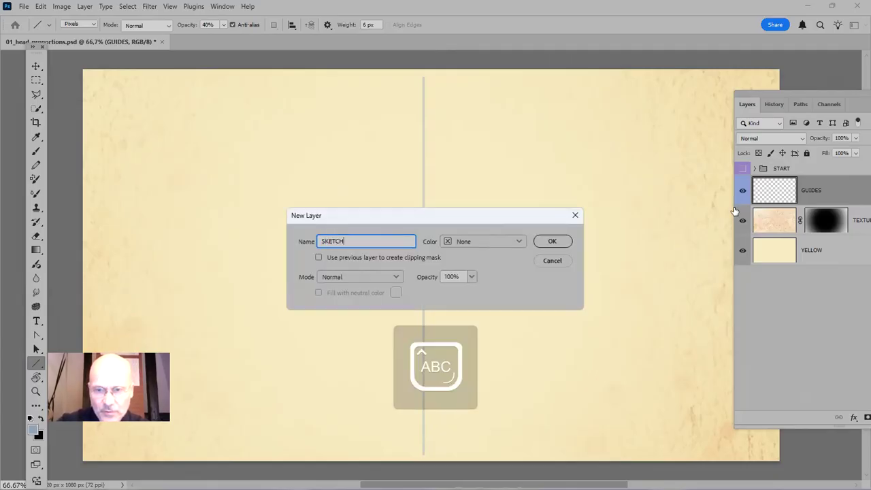
left_click(520, 242)
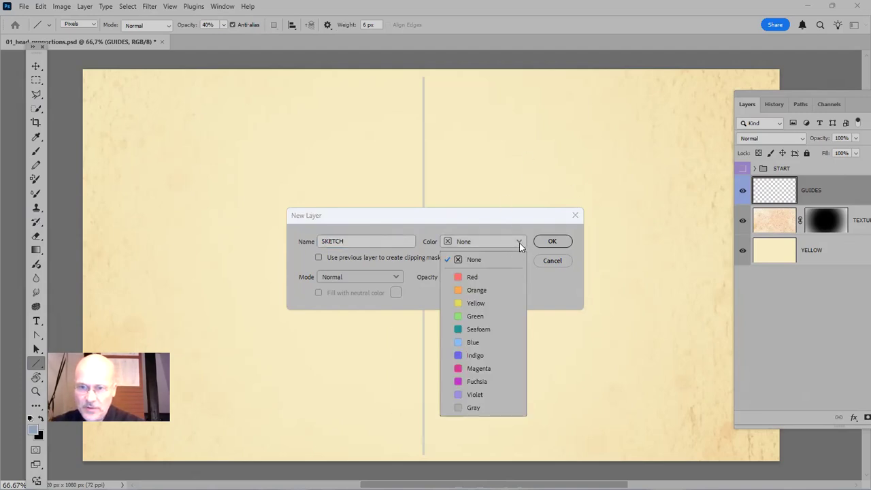
left_click(498, 343)
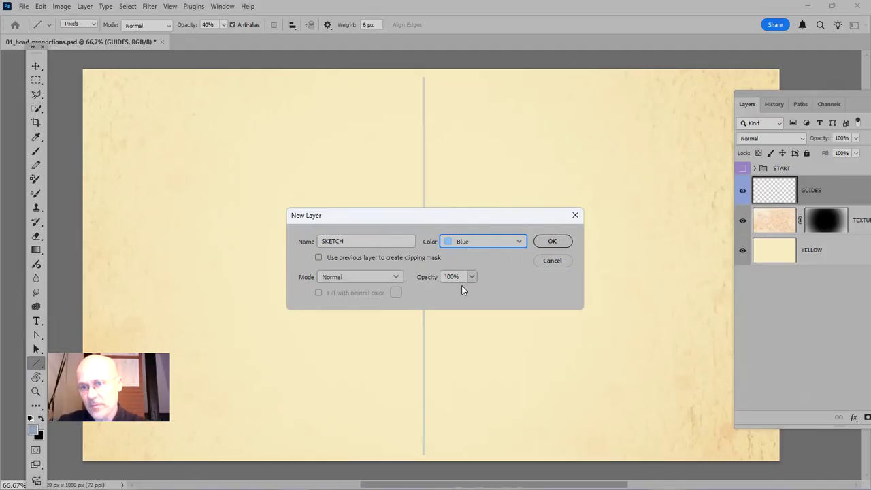
left_click(556, 243)
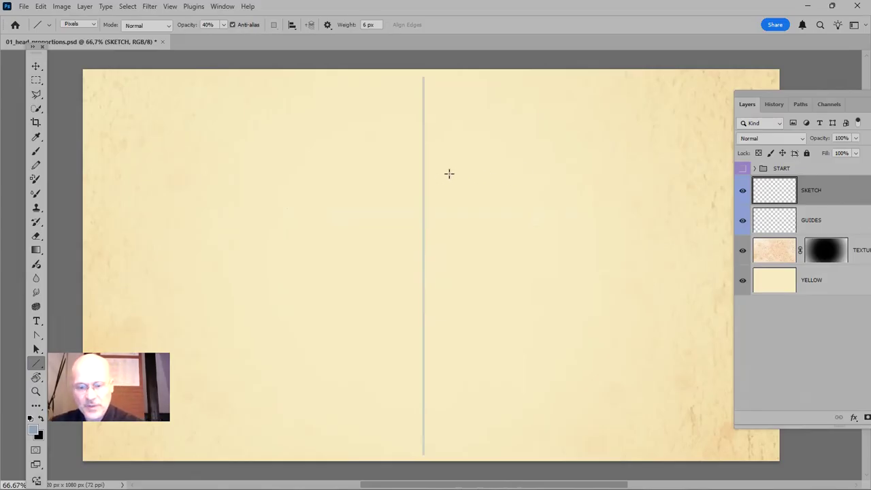
key("b")
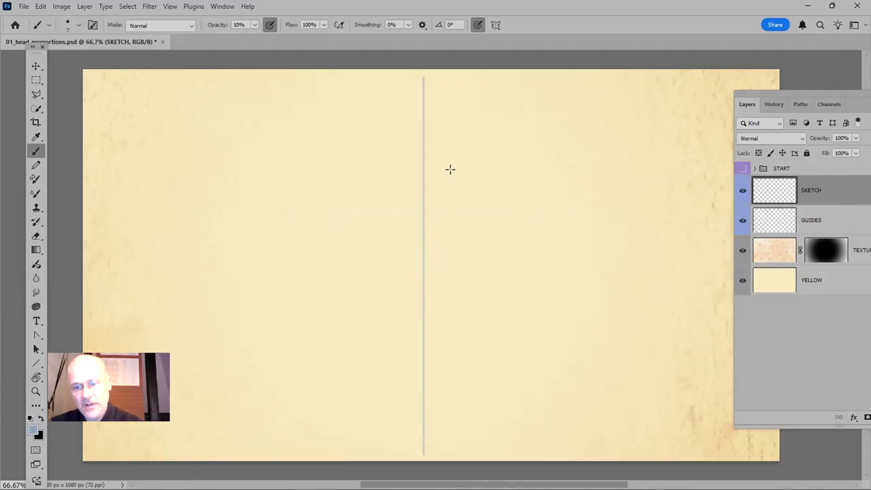
Examine the Tools keyboard shortcuts assigned to decreasing and increasing the brush size, and leave the shortcut settings without saving changes
key("Caps_Lock")
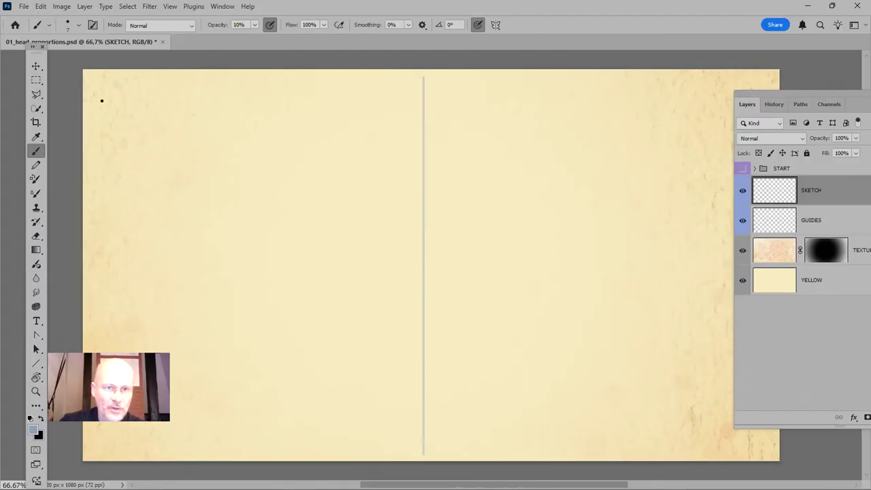
left_click(40, 7)
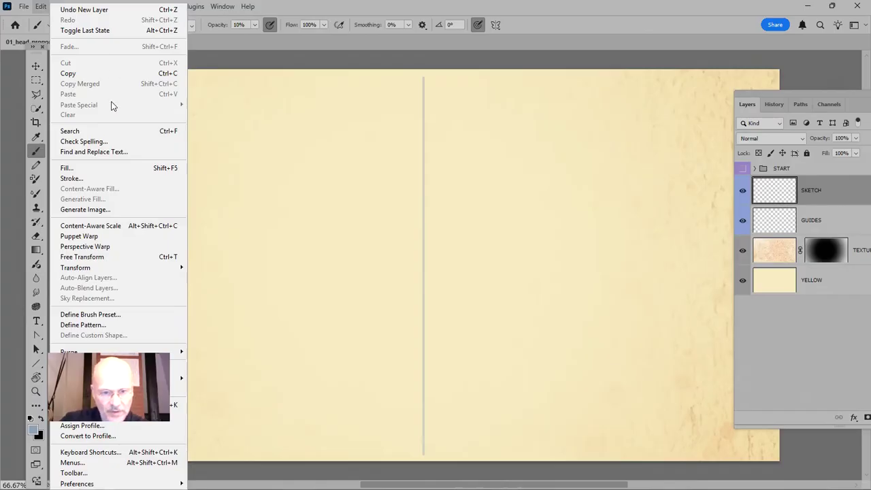
left_click(77, 452)
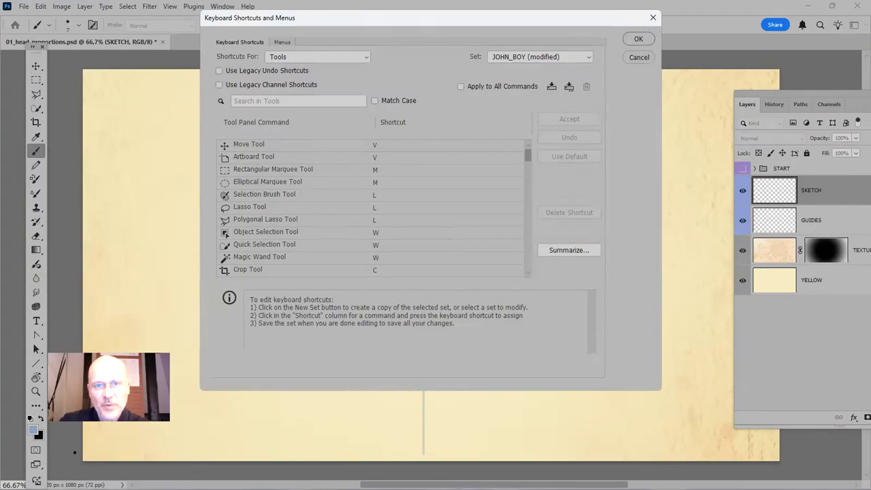
left_click(366, 58)
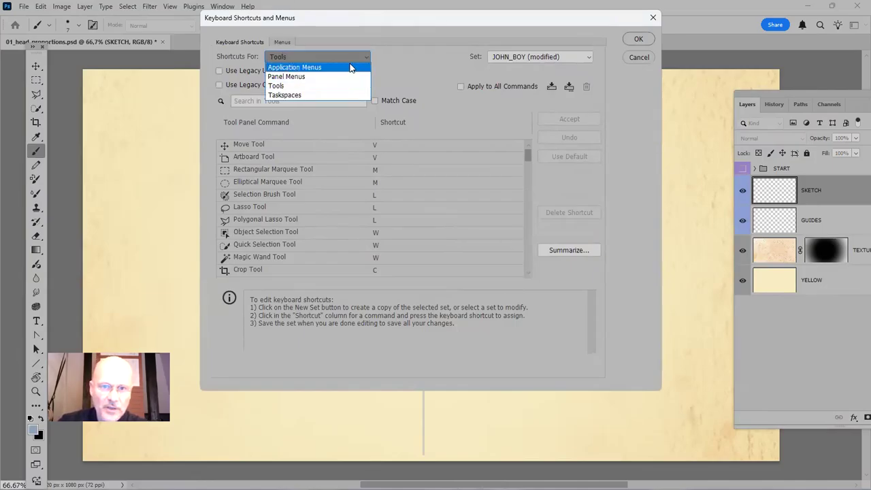
left_click(304, 87)
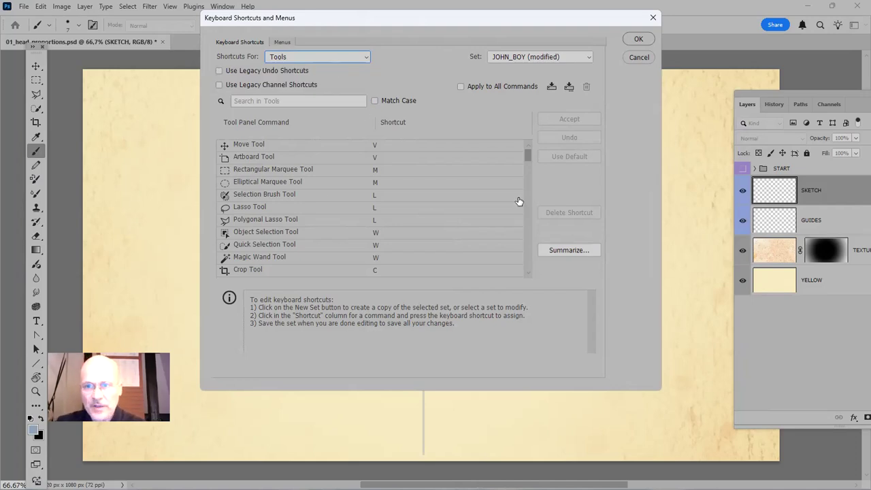
left_click_drag(528, 156, 529, 241)
scroll(530, 241, "up", 3)
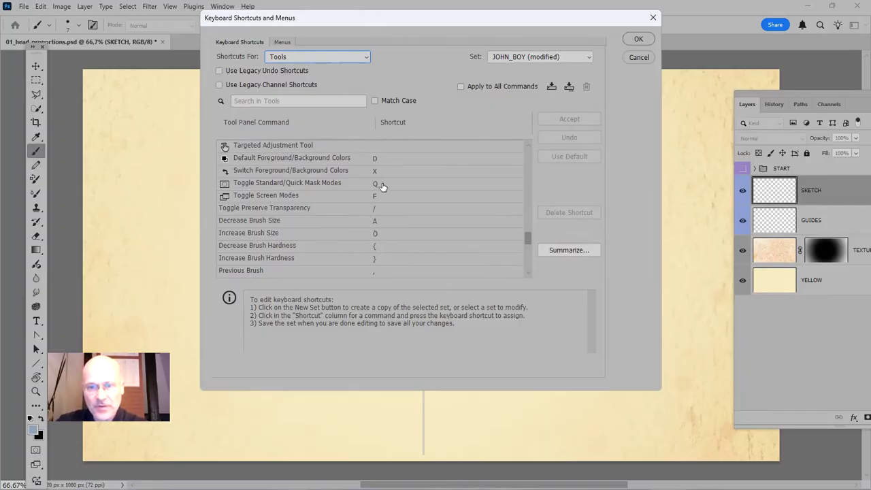
left_click(375, 224)
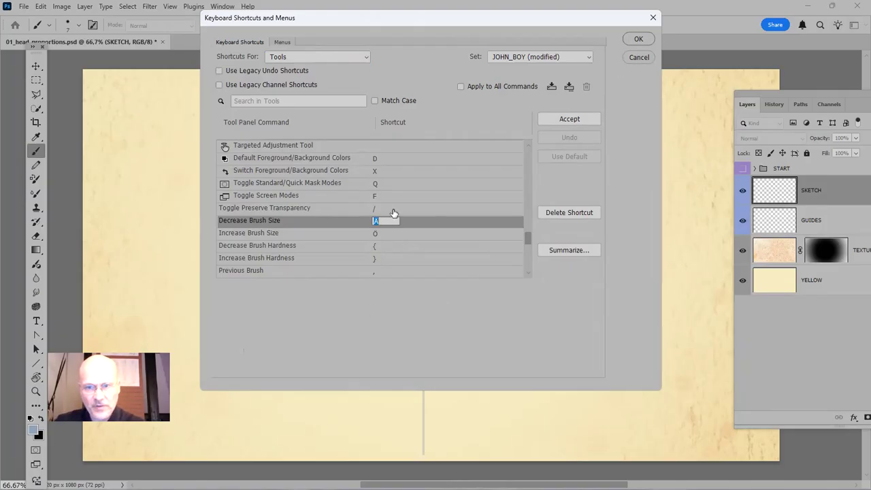
left_click(639, 57)
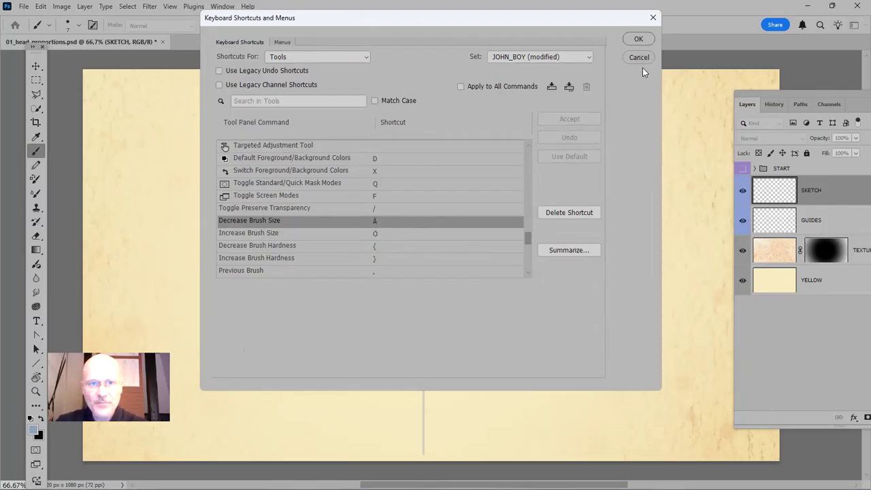
left_click(638, 57)
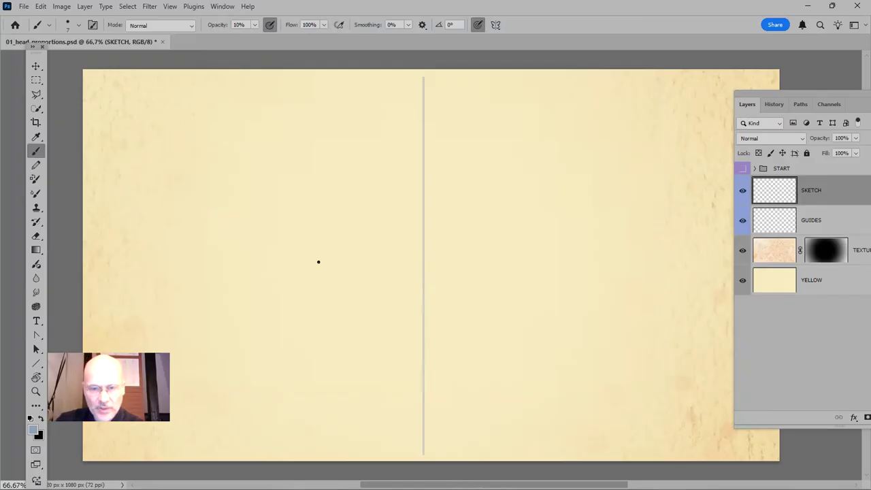
Decrease and increase the brush size in increments, ending at 8 px
key("bracketleft")
key("bracketleft")
key("bracketleft")
key("bracketleft")
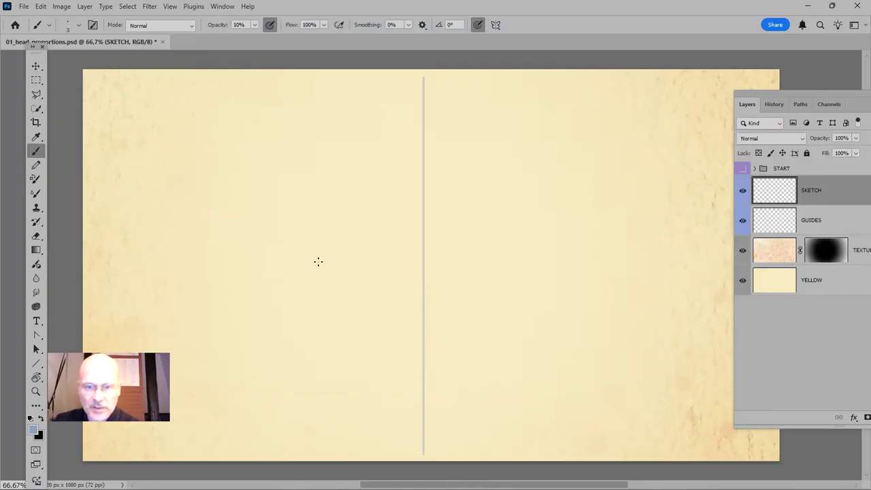
key("bracketright")
key("bracketright")
key("bracketright")
key("bracketright")
key("bracketright")
key("bracketright")
key("bracketright")
key("bracketright")
key("bracketright")
key("bracketright")
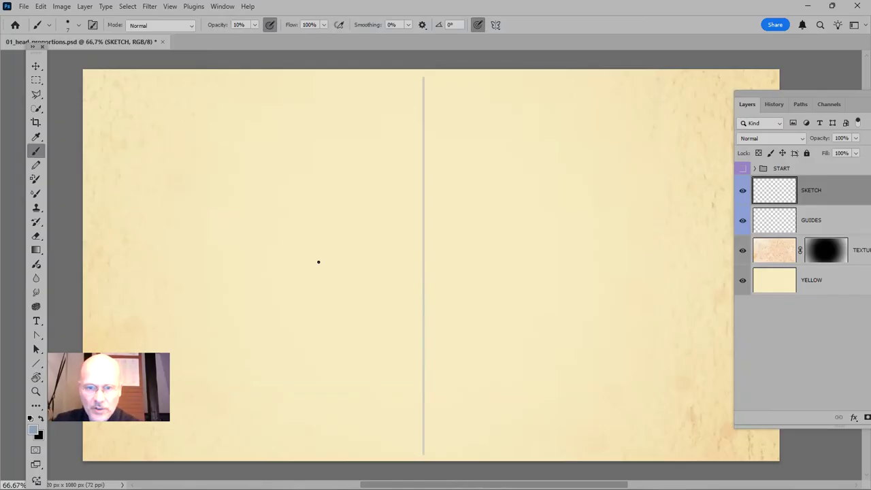
key("bracketright")
key("bracketright")
key("bracketright")
key("bracketright")
key("bracketleft")
key("bracketleft")
key("bracketleft")
key("bracketleft")
key("bracketleft")
key("bracketleft")
key("bracketleft")
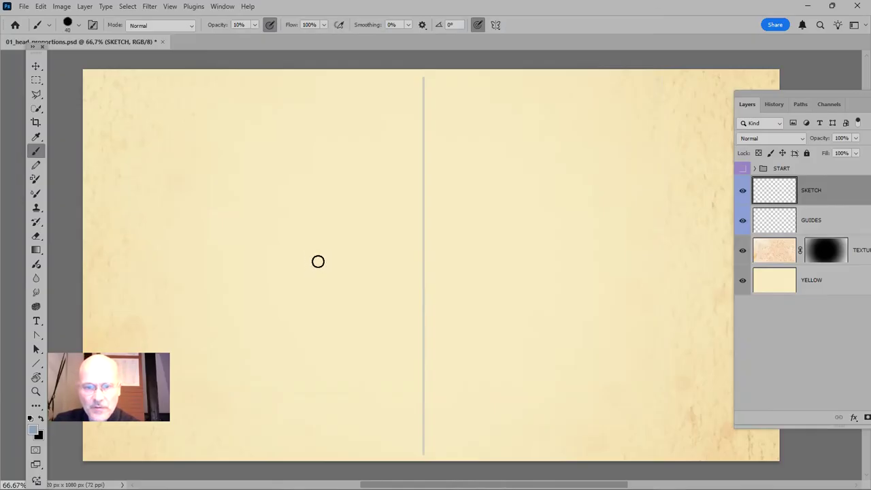
key("bracketleft")
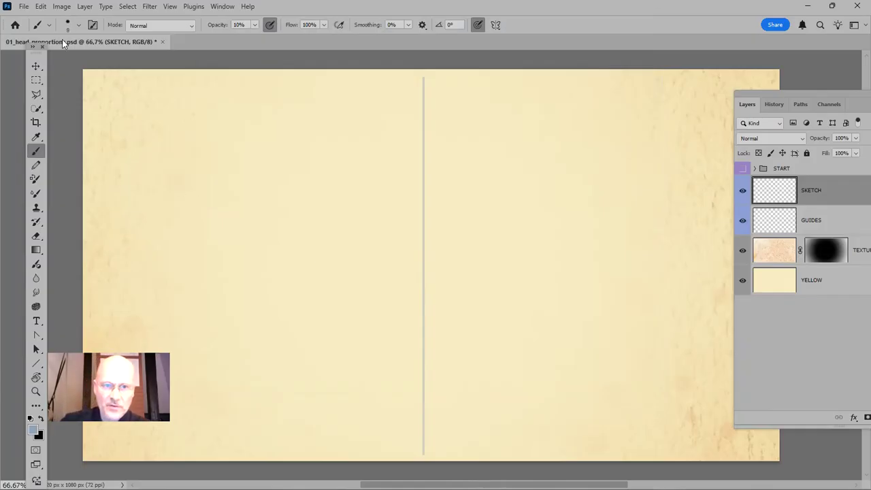
Choose the Rund hart brush from the Allgemeine Pinsel preset group
left_click(79, 27)
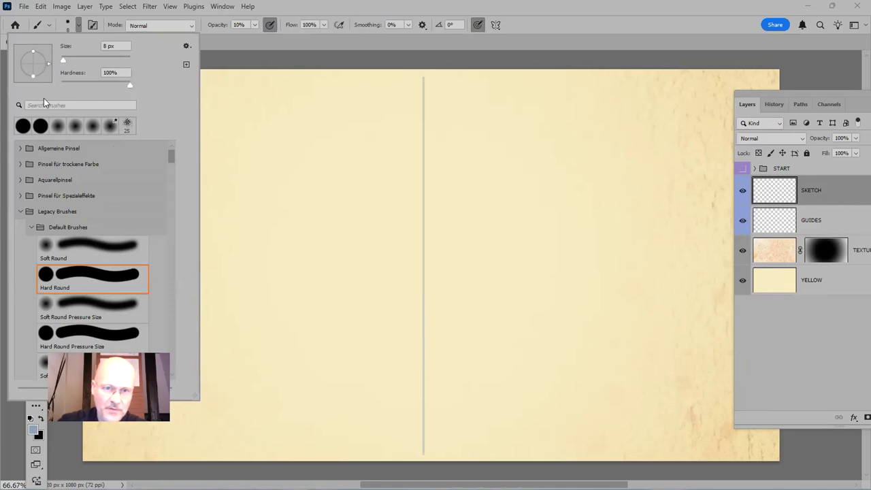
left_click(21, 149)
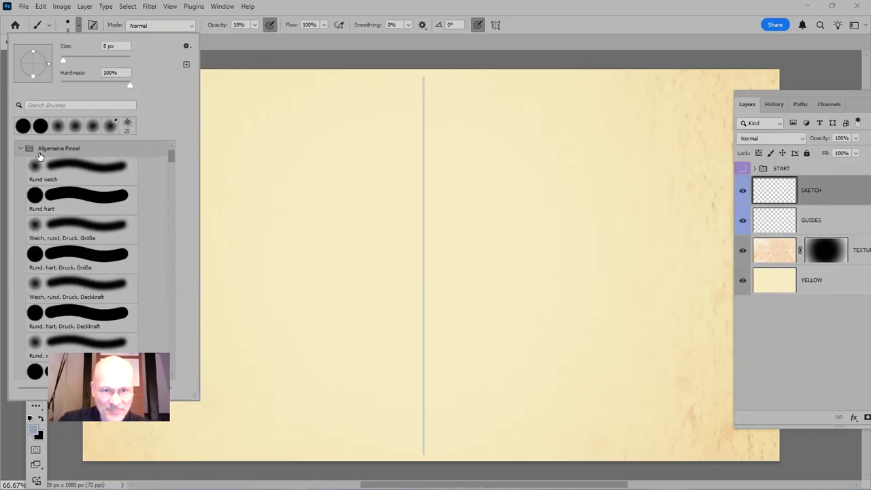
left_click(54, 172)
left_click(73, 211)
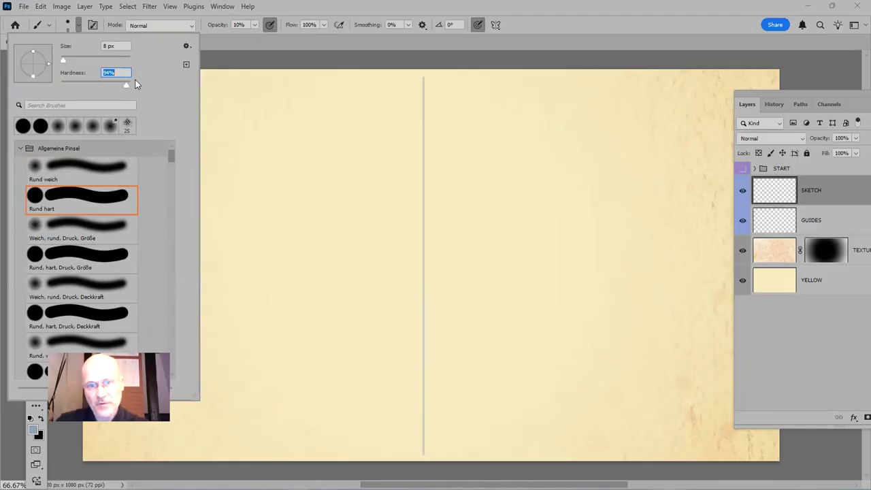
left_click(580, 24)
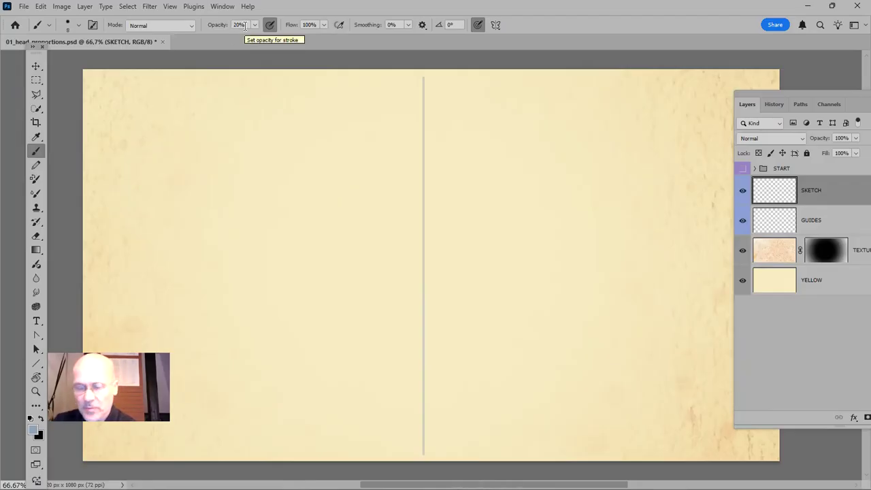
Sketch a light head outline around the centre line on the SKETCH layer with a 10 px brush at 20% opacity, and move it down
key("5")
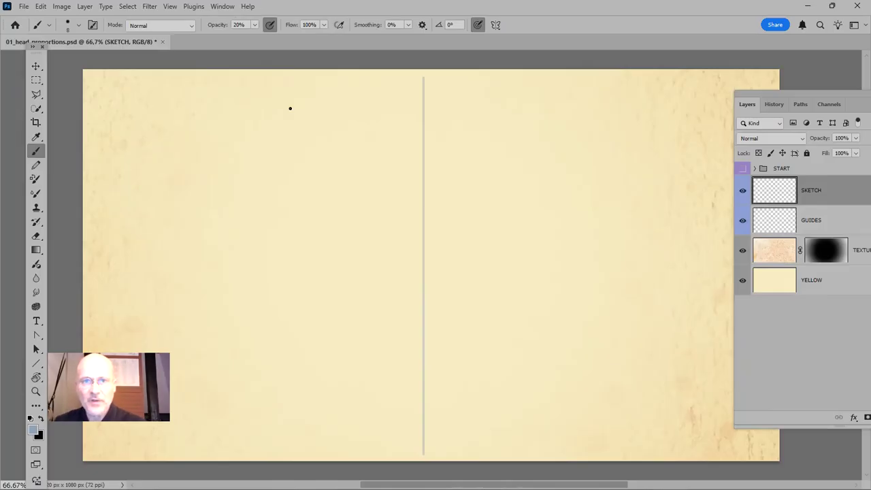
left_click(269, 25)
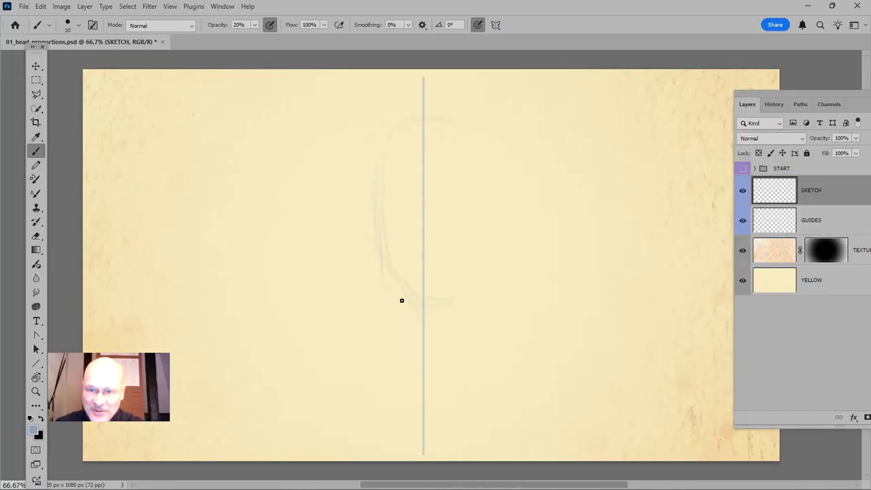
left_click_drag(466, 265, 434, 294)
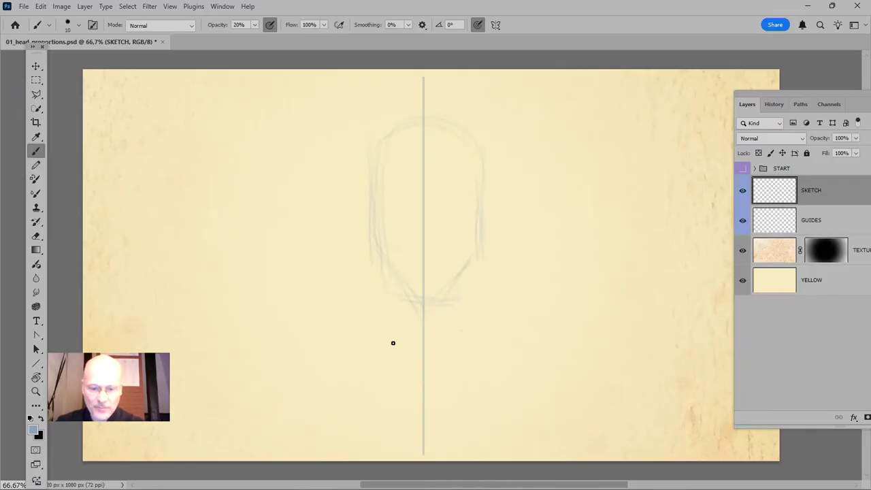
key("v")
left_click_drag(415, 206, 413, 253)
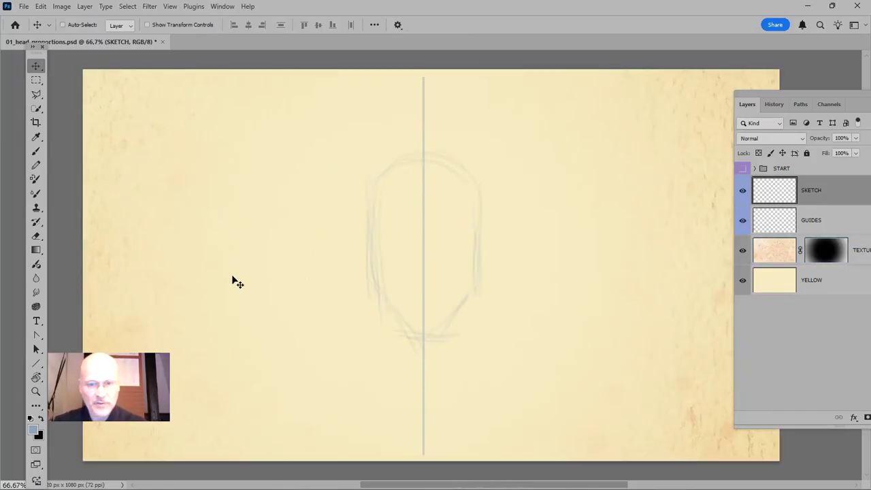
Make a small square marquee selection near the canvas's upper-left corner, using a fixed ratio of 1:1 at 100% zoom
key("z")
left_click_drag(113, 98, 249, 265)
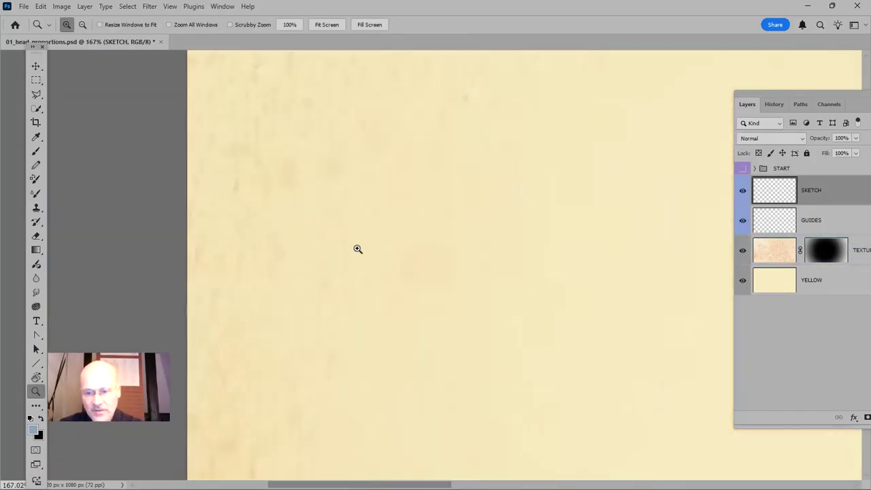
key("ctrl+1")
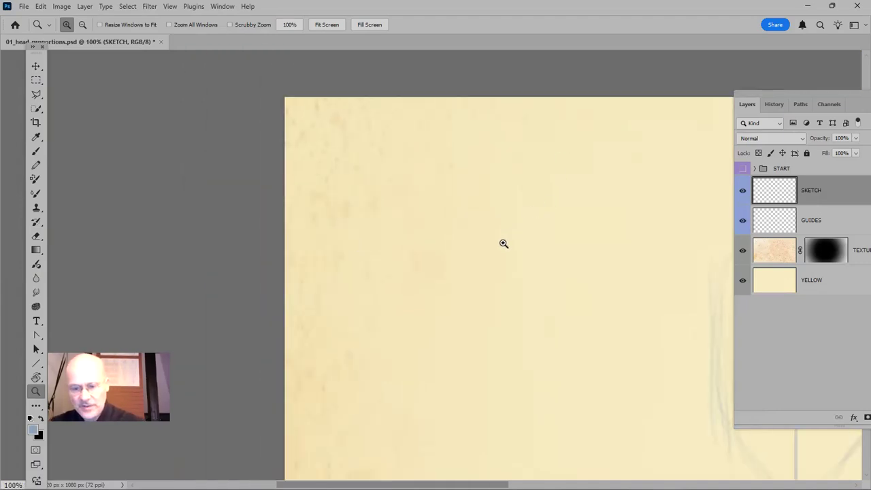
key("m")
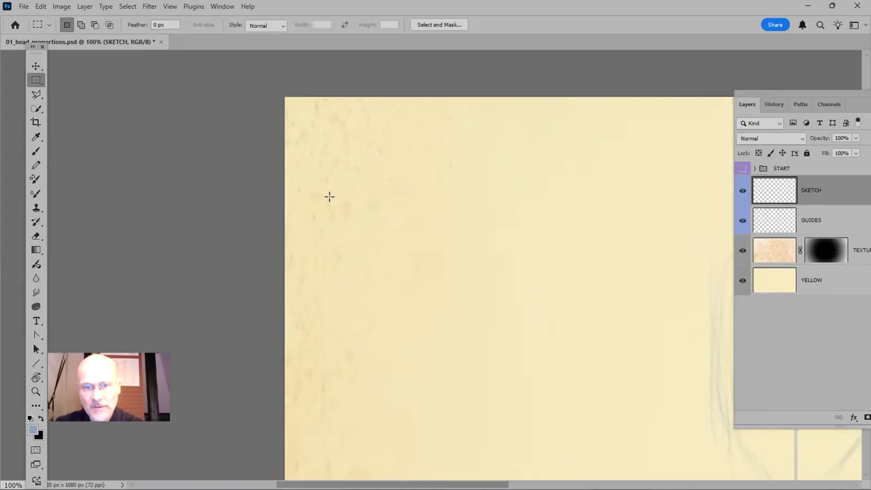
left_click(285, 28)
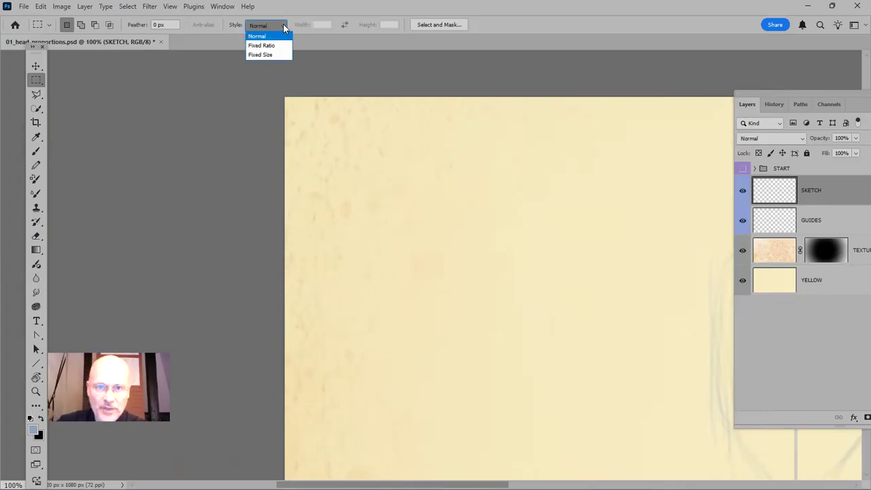
left_click(280, 45)
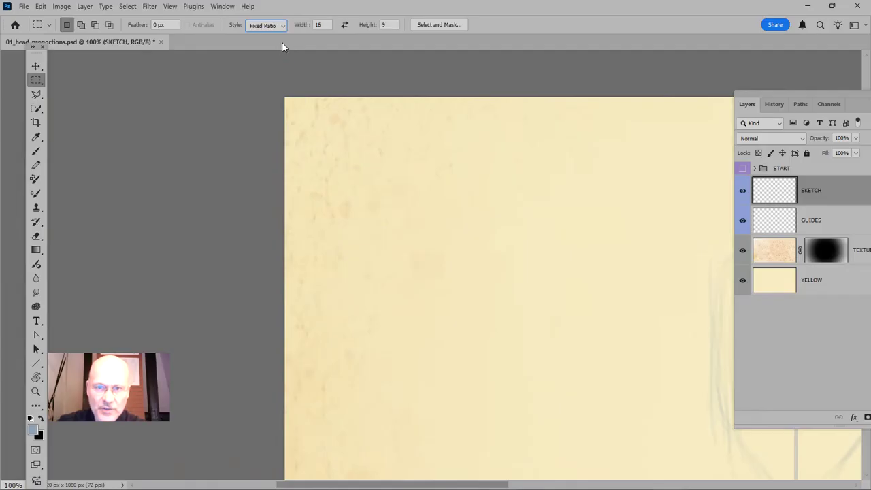
left_click(318, 24)
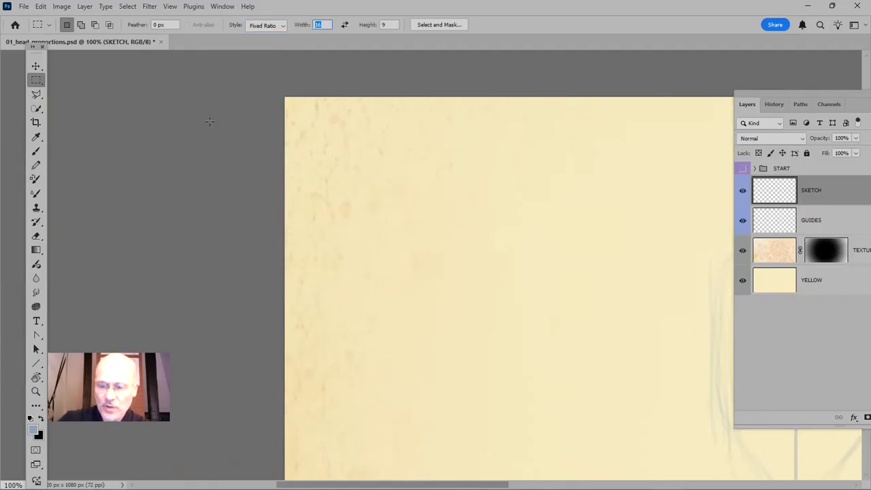
left_click(378, 25)
type("1")
key("Return")
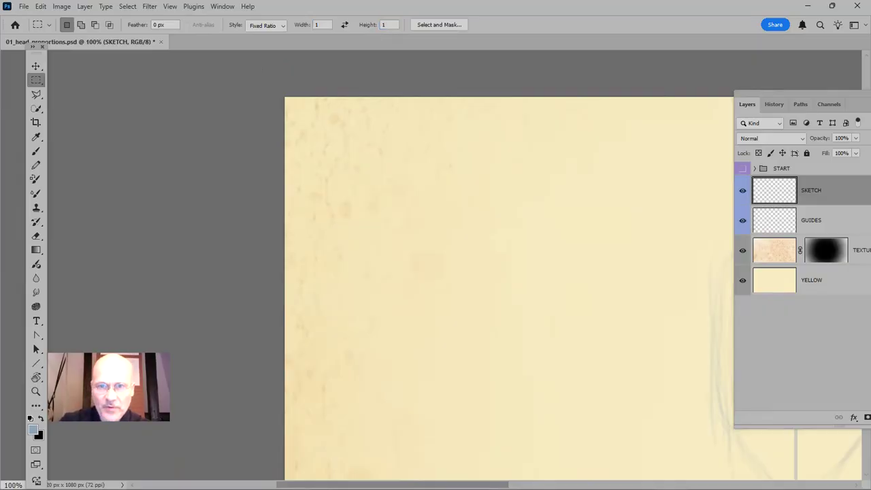
left_click_drag(347, 154, 417, 211)
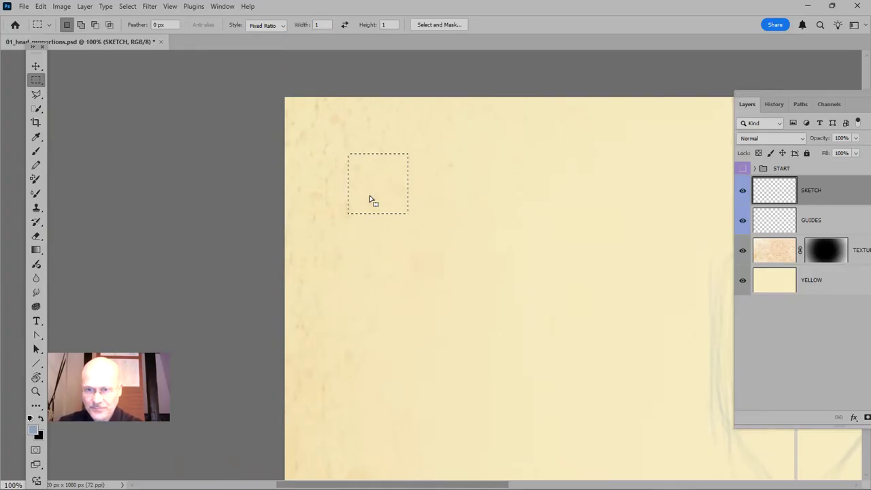
Create a new empty layer above SKETCH with the default name
key("shift")
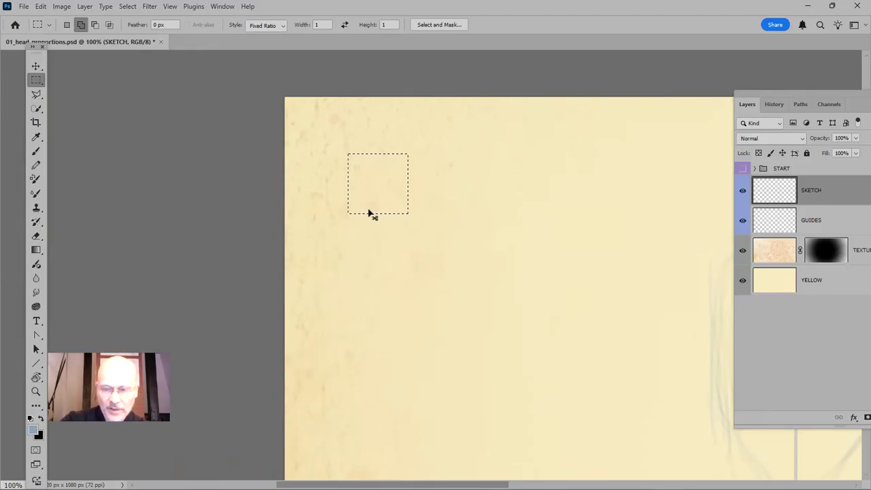
key("ctrl+shift+n")
key("Return")
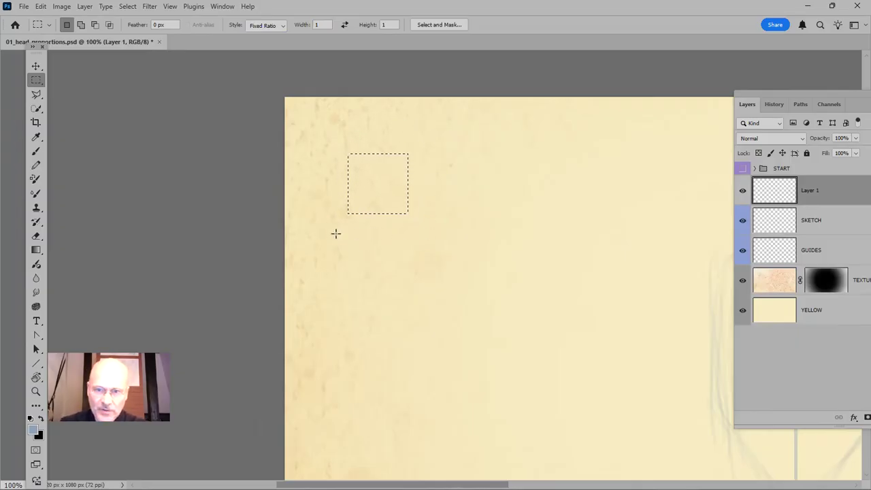
Stroke the square selection on Layer 1 with an 8 px blue outline placed inside, and deselect it
left_click(41, 8)
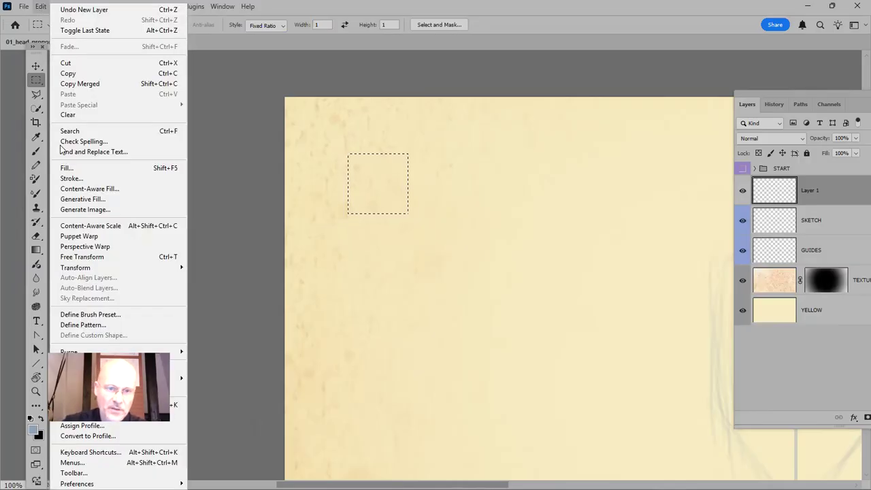
left_click(87, 179)
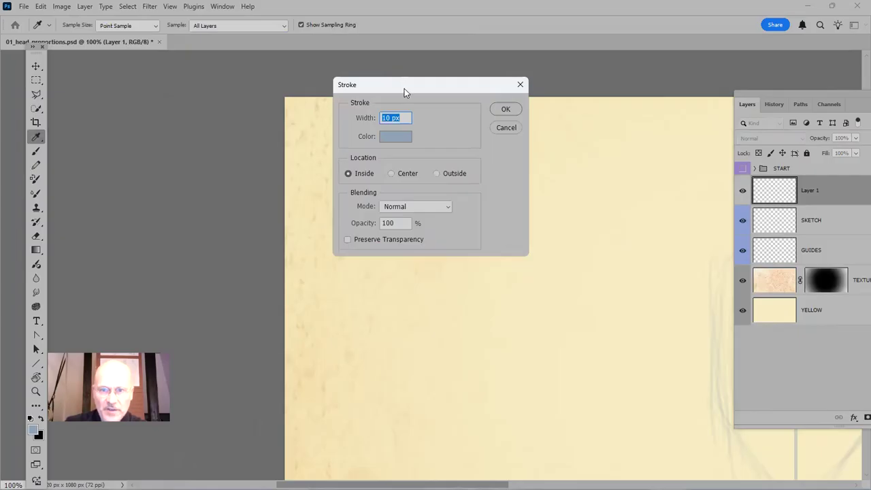
left_click_drag(405, 86, 517, 100)
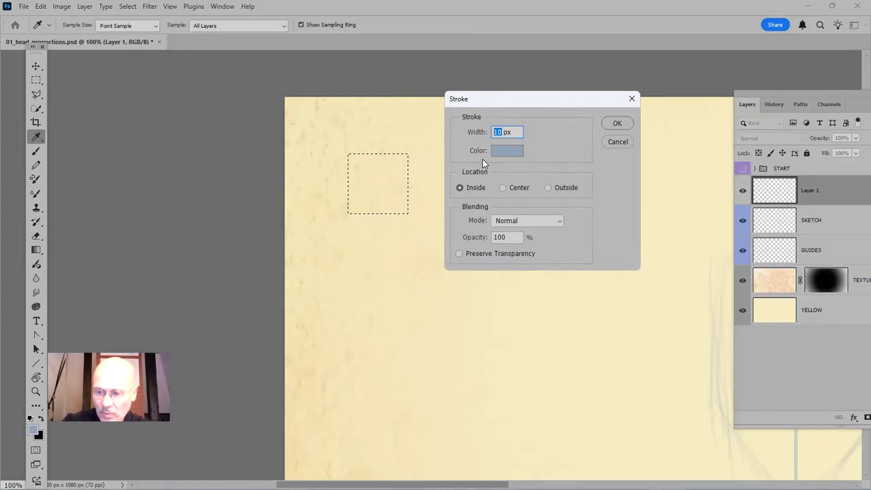
type("8")
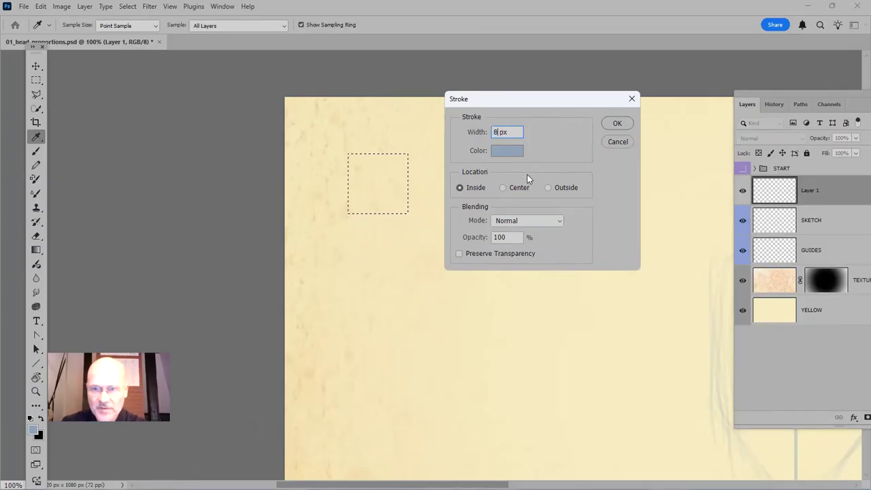
left_click(616, 124)
key("m")
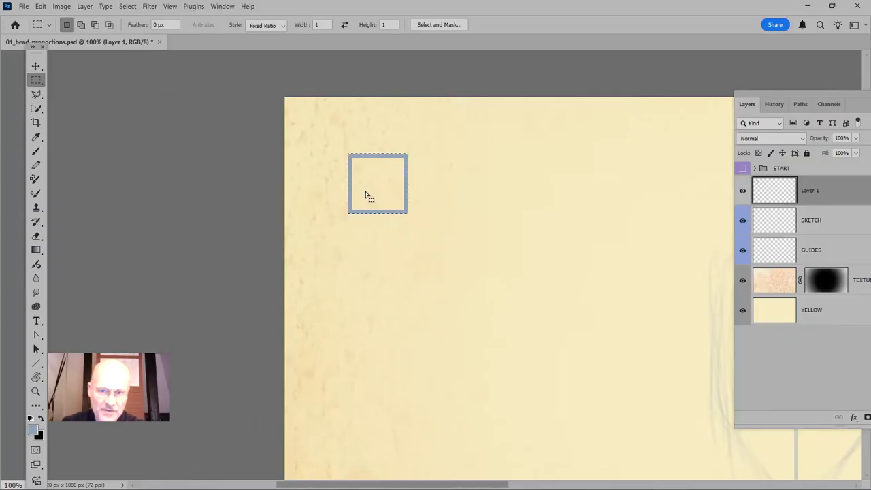
key("ctrl+d")
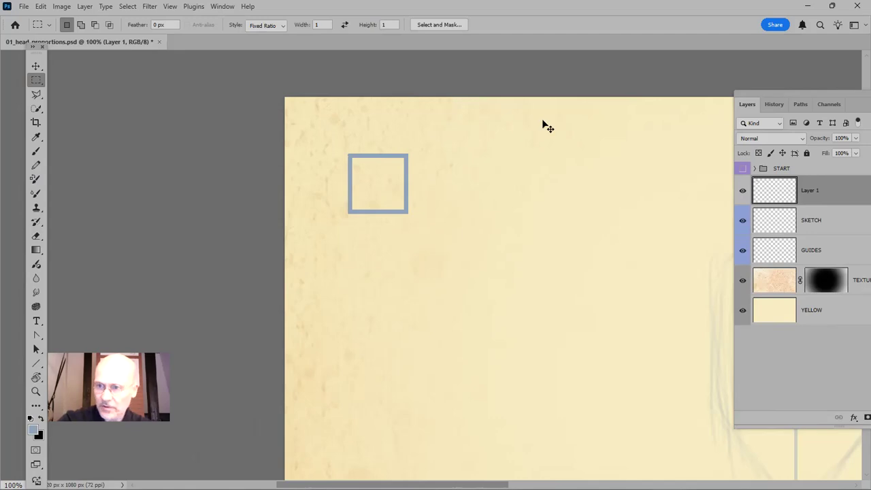
Duplicate the square's layer and move the copy directly to its right so their adjoining edges overlap
key("ctrl+j")
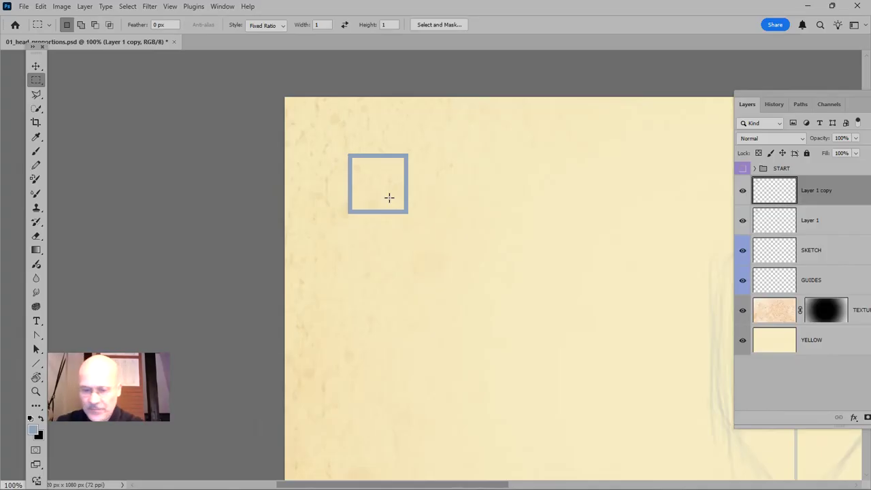
key("v")
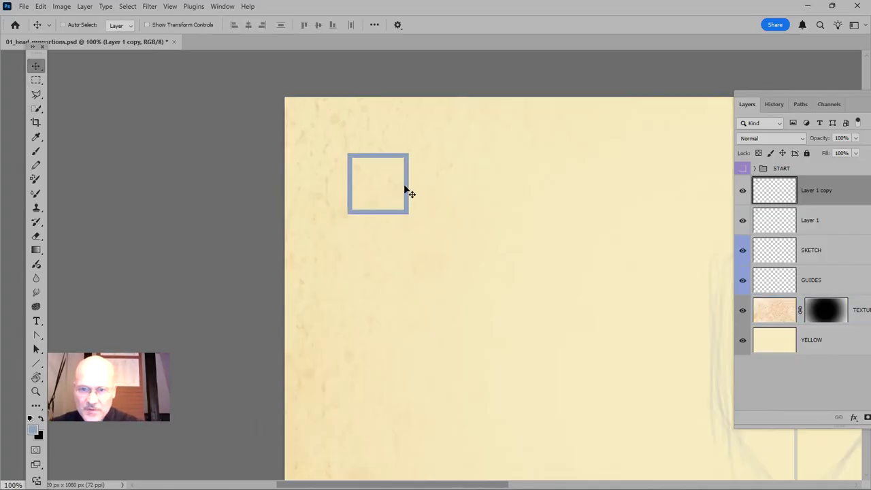
left_click_drag(405, 190, 461, 194)
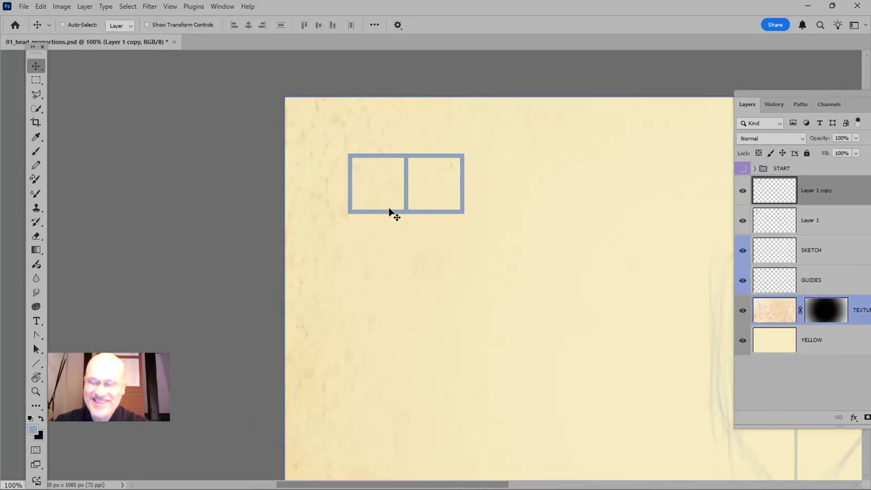
Merge the copied square's layer down into Layer 1
left_click(837, 227)
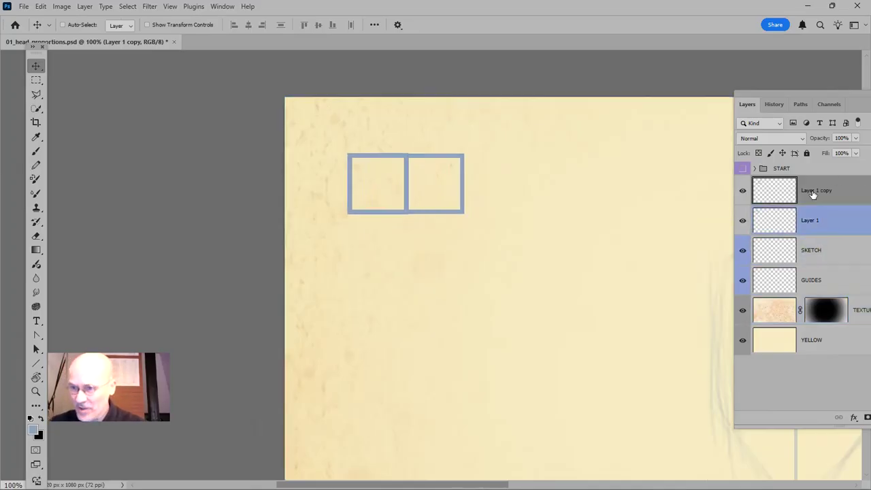
left_click(842, 233, "ctrl")
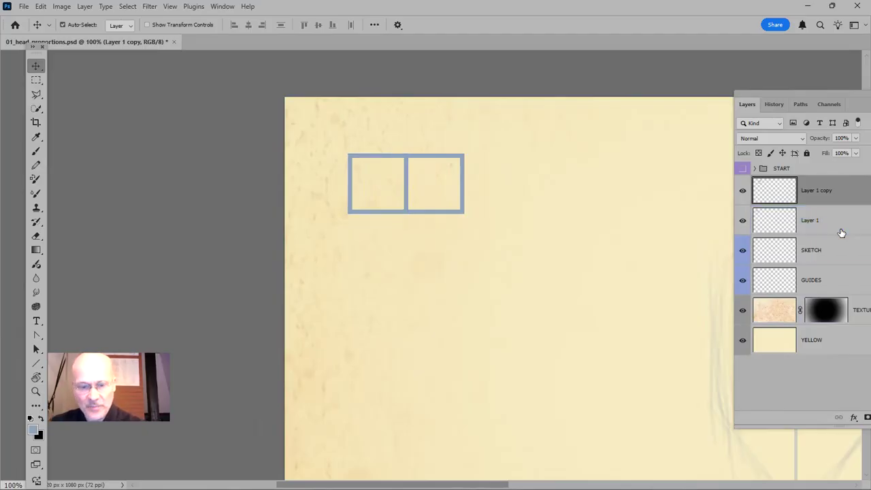
key("Delete")
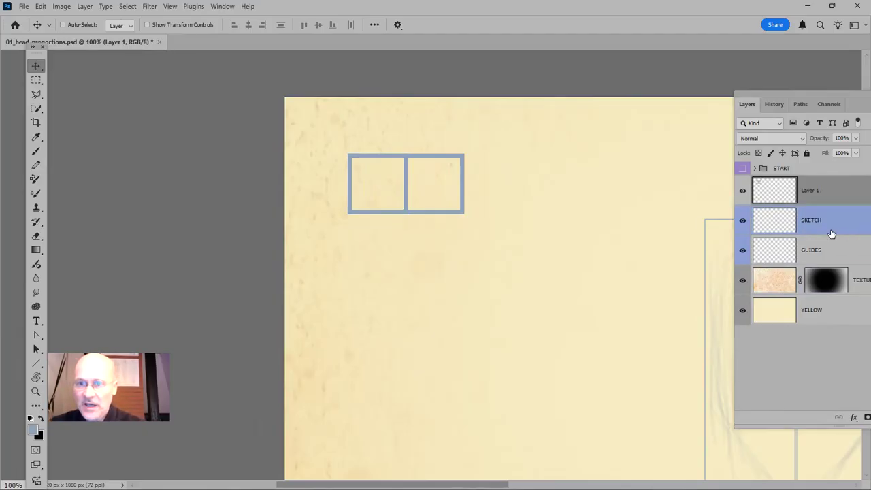
left_click(762, 245)
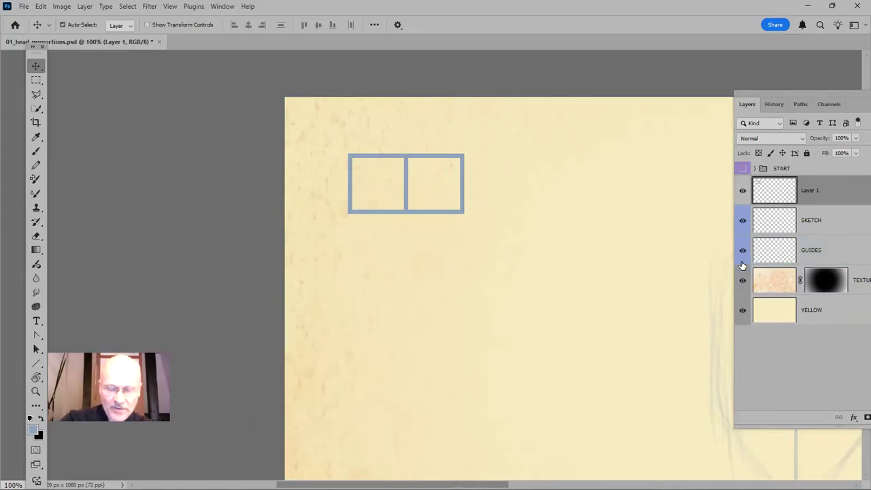
Duplicate the two-square row and move the copy straight down so it forms an adjoining second row
key("ctrl+j")
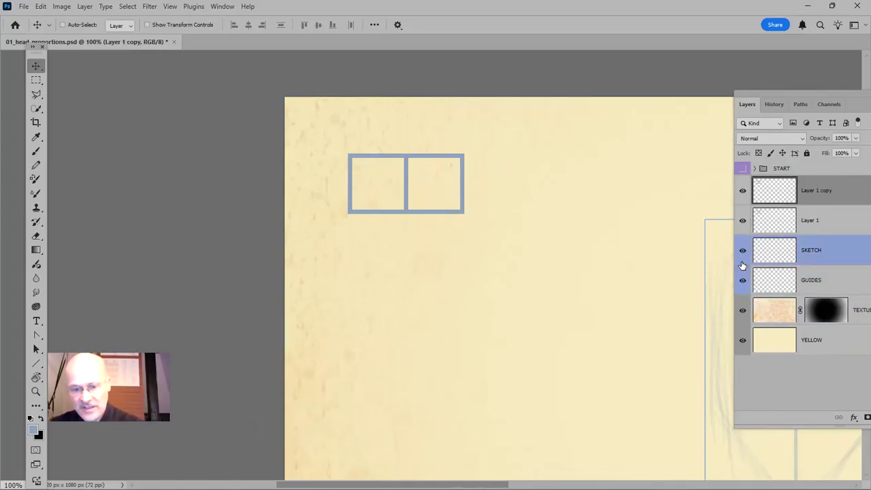
key("g")
key("v")
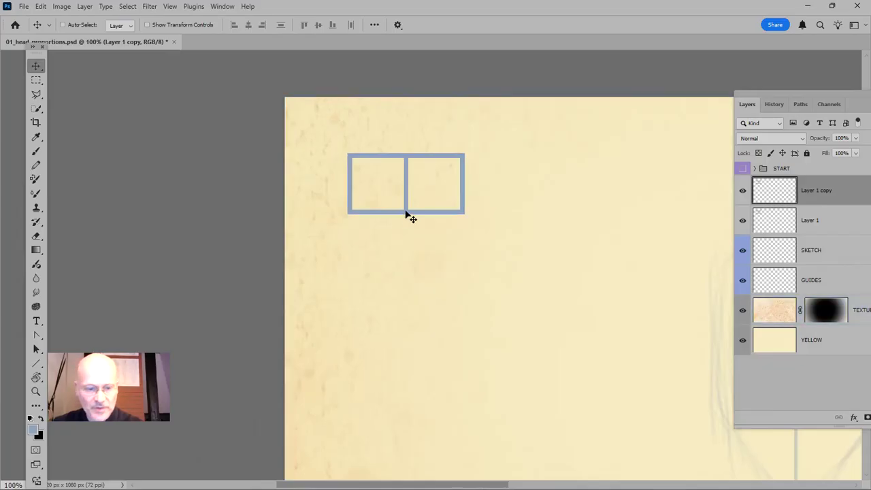
left_click_drag(406, 215, 406, 270)
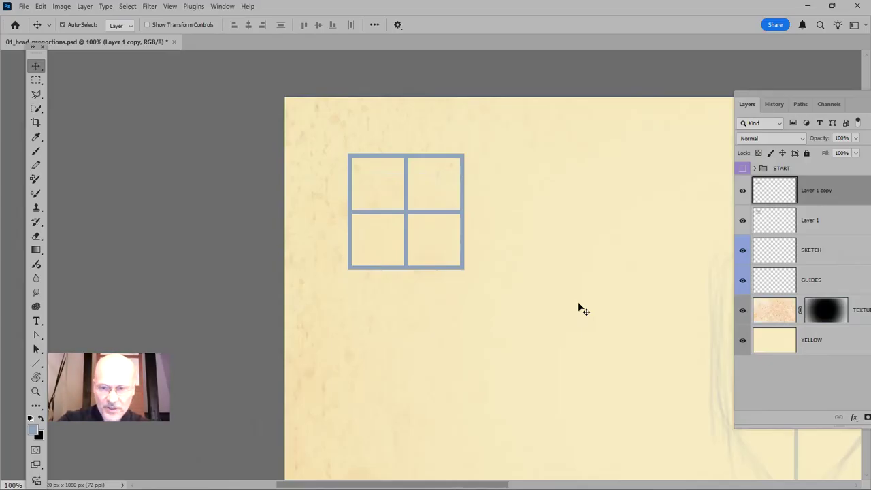
Add another copy of the row as an adjoining third row, and merge both copies down into Layer 1
key("ctrl+j")
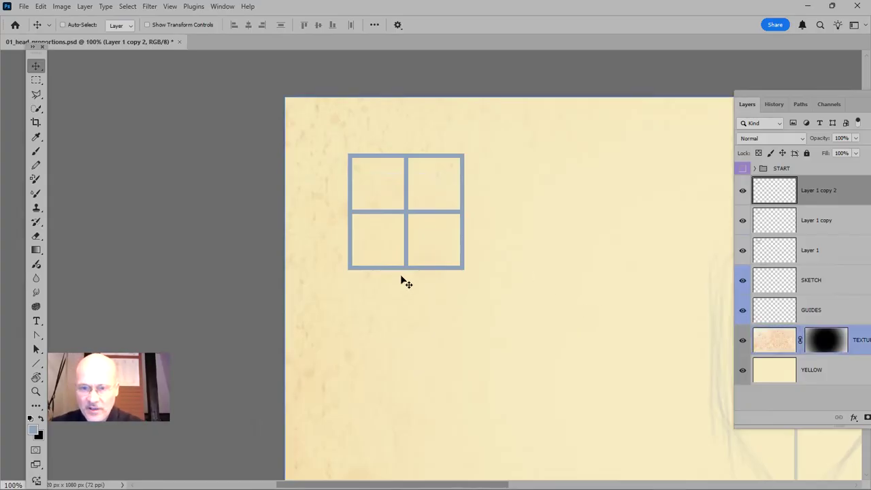
left_click_drag(406, 272, 403, 327)
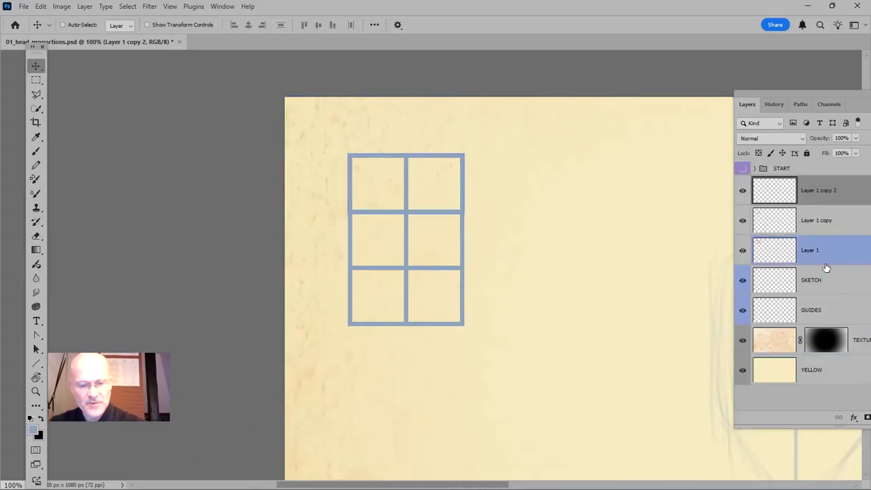
key("Delete")
key("Delete")
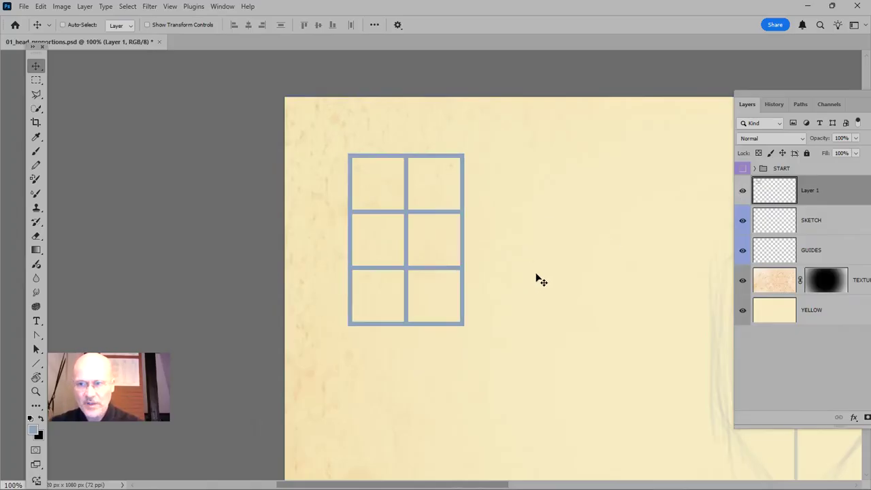
Set the opacity of the grid layer, Layer 1, to 60%
left_click(836, 138)
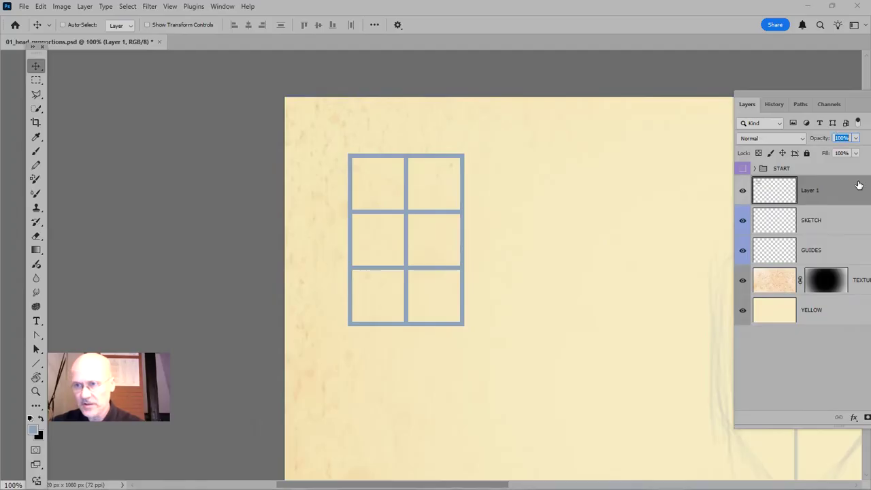
left_click_drag(818, 91, 559, 98)
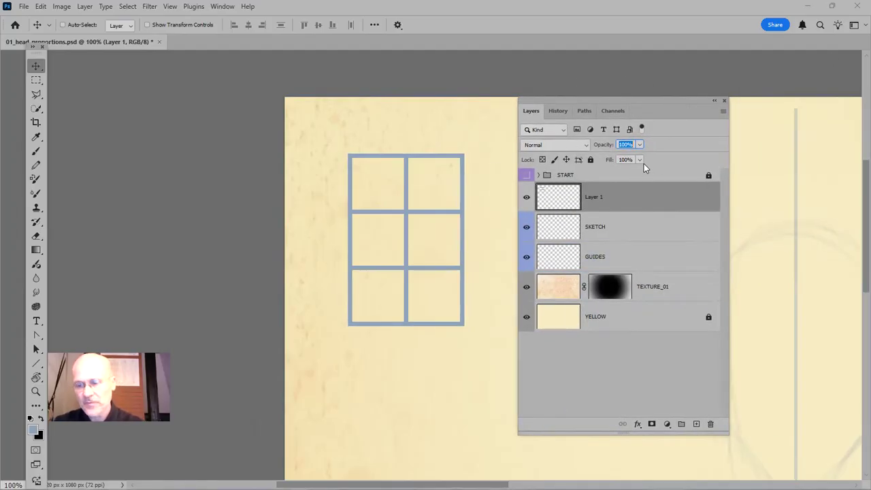
type("60")
key("Return")
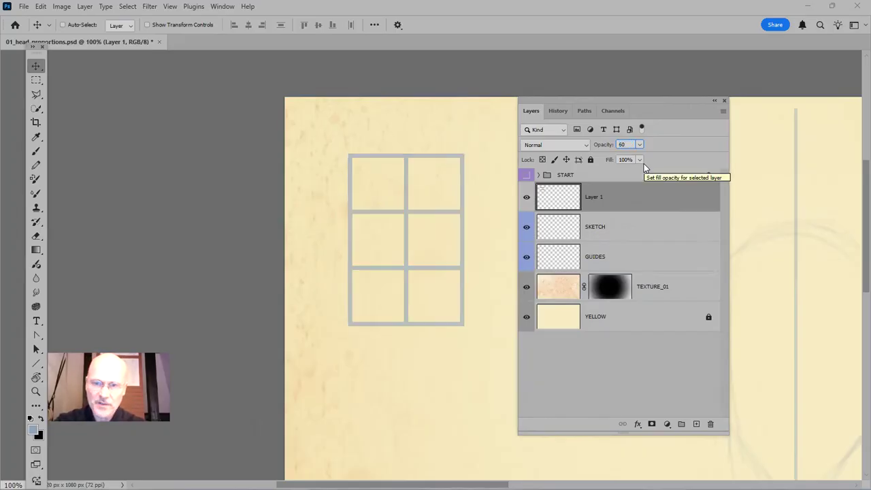
left_click_drag(599, 100, 740, 76)
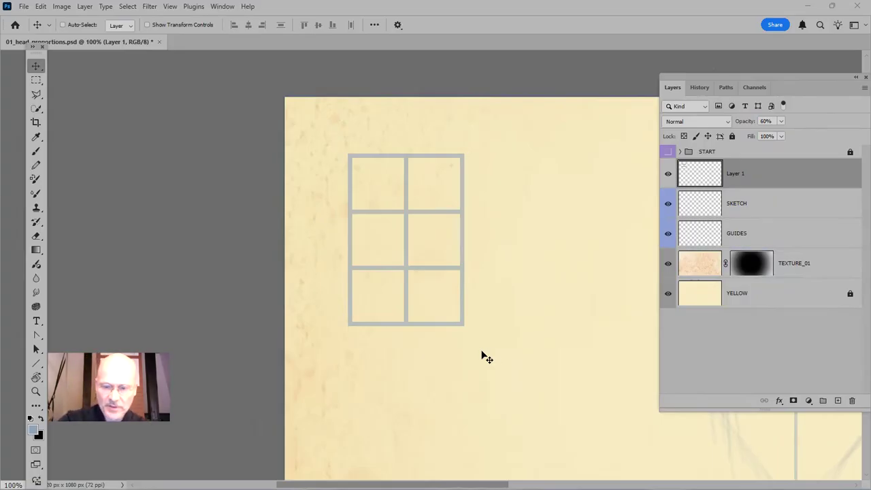
Duplicate the grid layer, hide the copy as a backup, and make the original Layer 1 active again
key("ctrl+j")
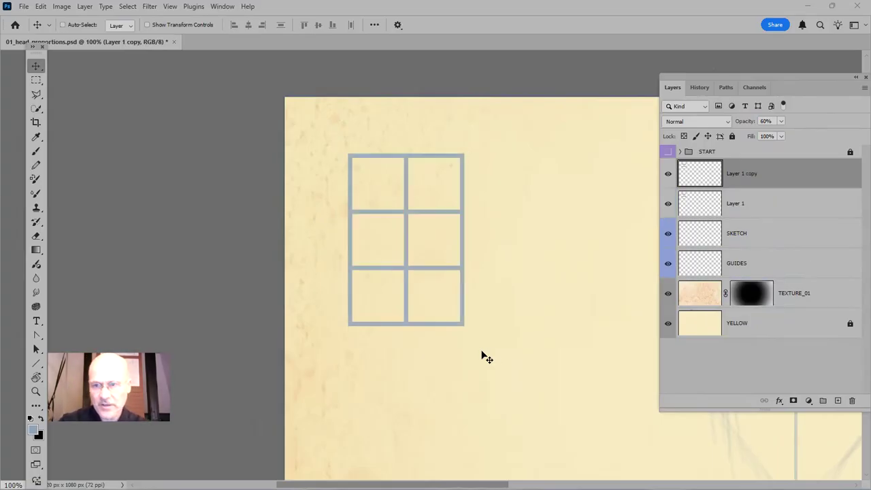
left_click(668, 173)
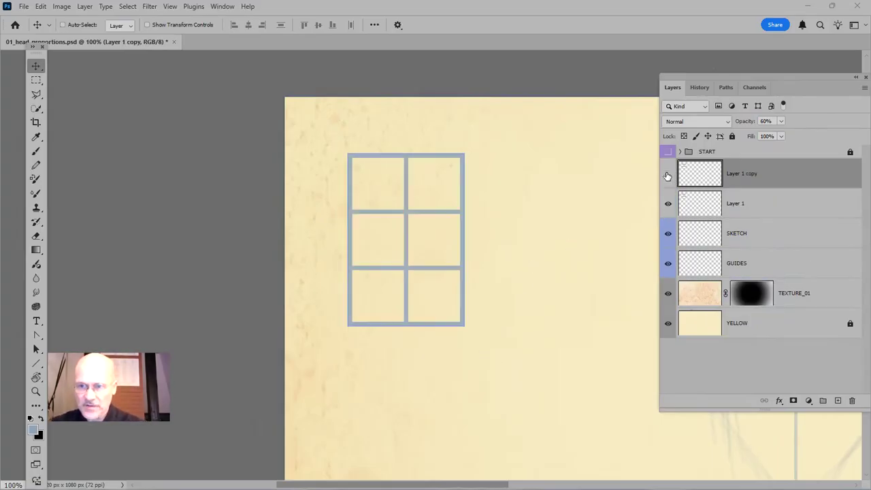
left_click(768, 203)
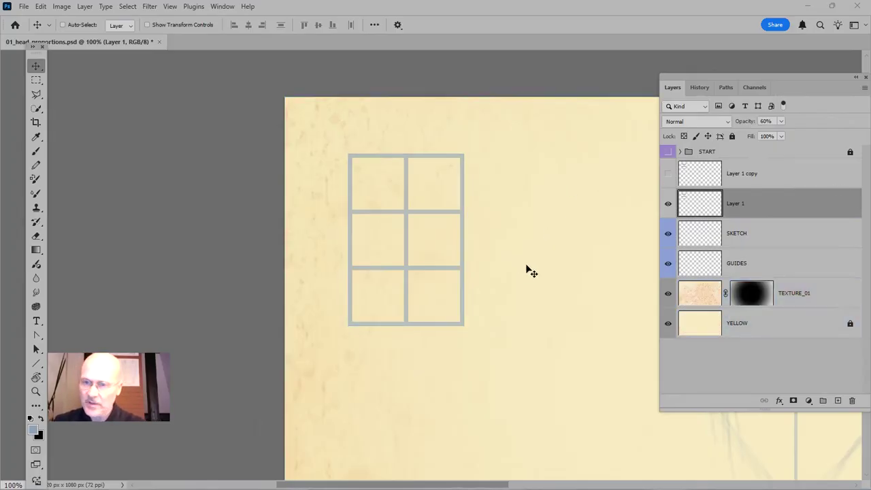
Swap the foreground and background colours so that black is the foreground and blue the background
left_click(41, 418)
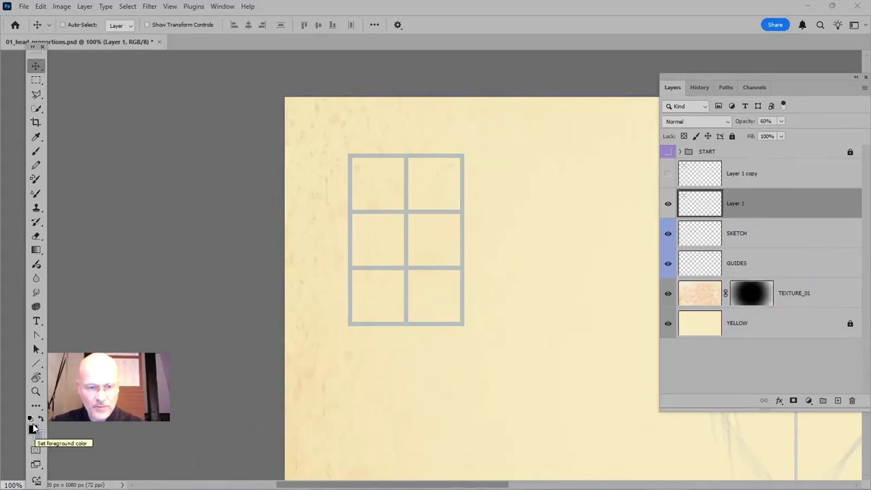
left_click(42, 420)
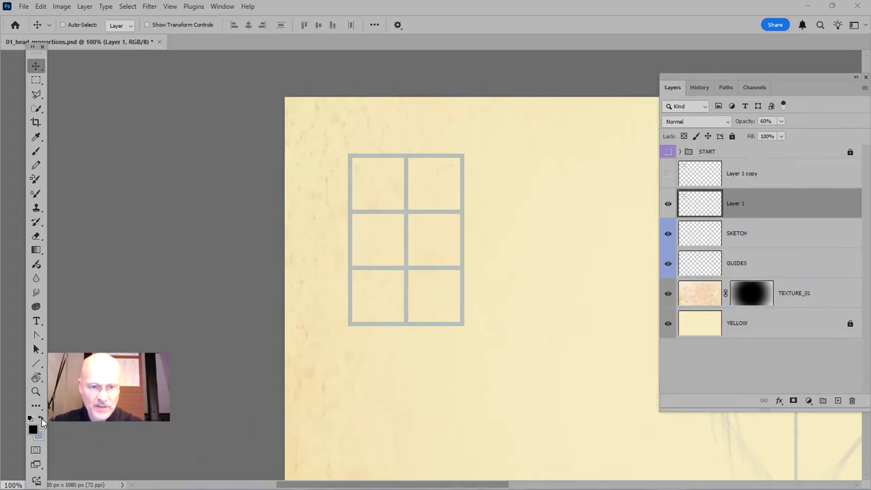
left_click(41, 419)
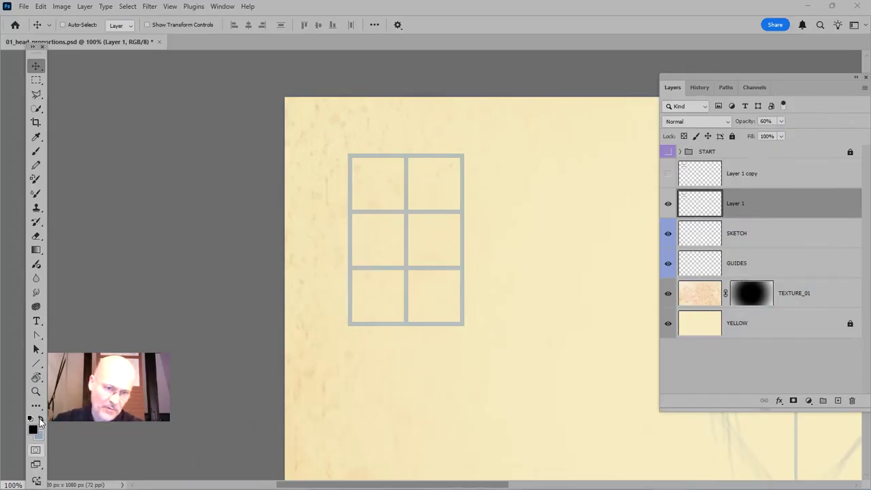
Set the foreground colour to a dark brown with CMYK values 60, 80, 100 and 40
left_click(33, 430)
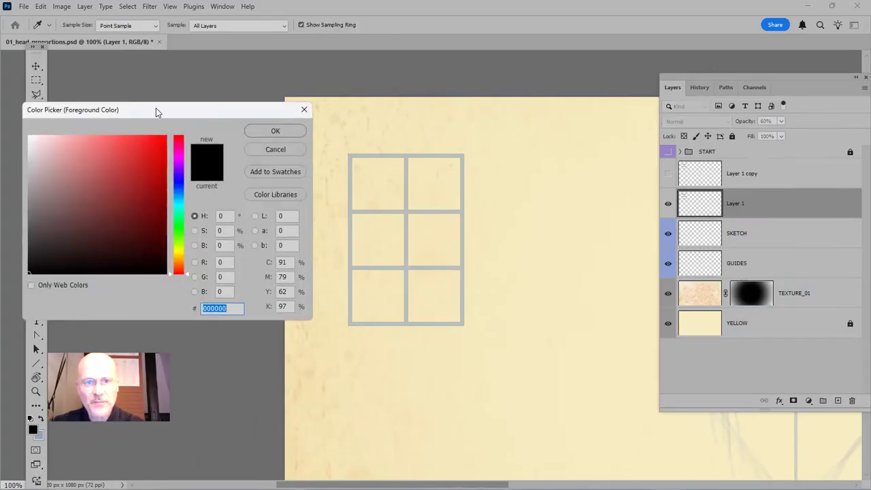
left_click_drag(156, 112, 391, 86)
left_click(502, 236)
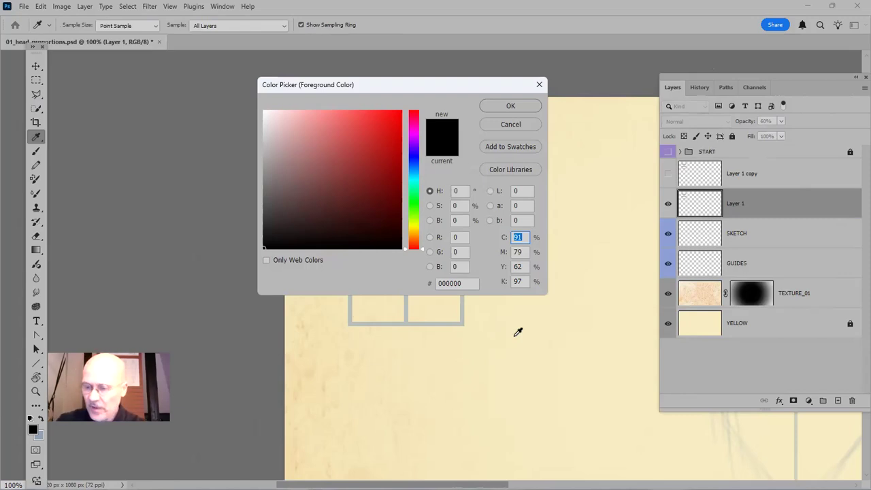
type("60")
key("Tab")
type("80")
key("Tab")
type("100")
key("Tab")
type("40")
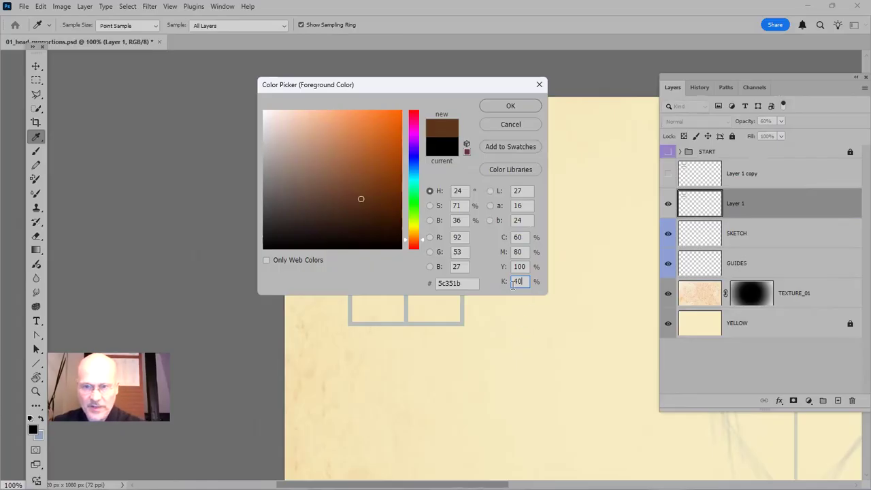
left_click(510, 106)
Activate the Brush tool and create a new empty layer with the default name above Layer 1
key("v")
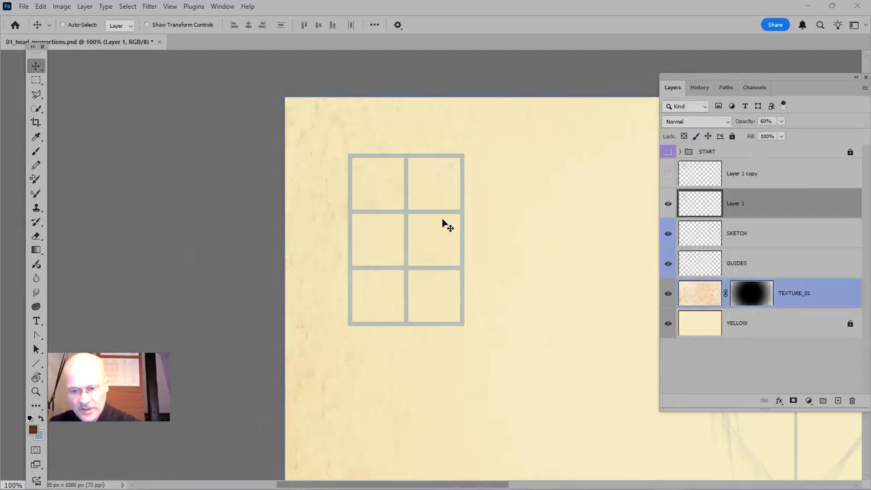
key("b")
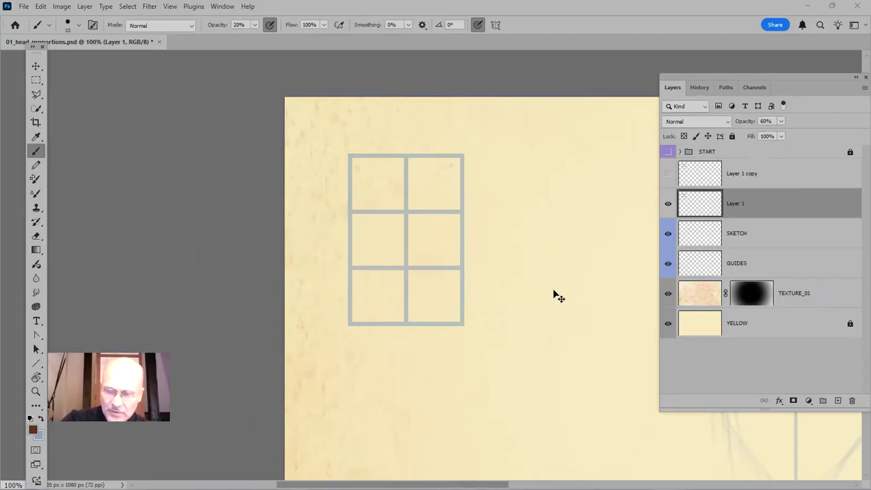
key("ctrl+shift+n")
key("Return")
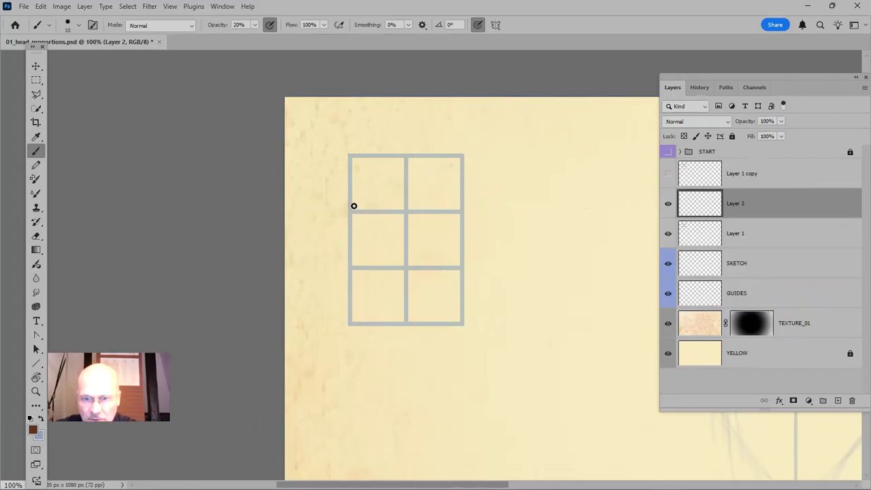
Sketch the left side of the face, the jaw and the chin inside the two-by-three grid, using 40% brush opacity
left_click_drag(353, 198, 353, 238)
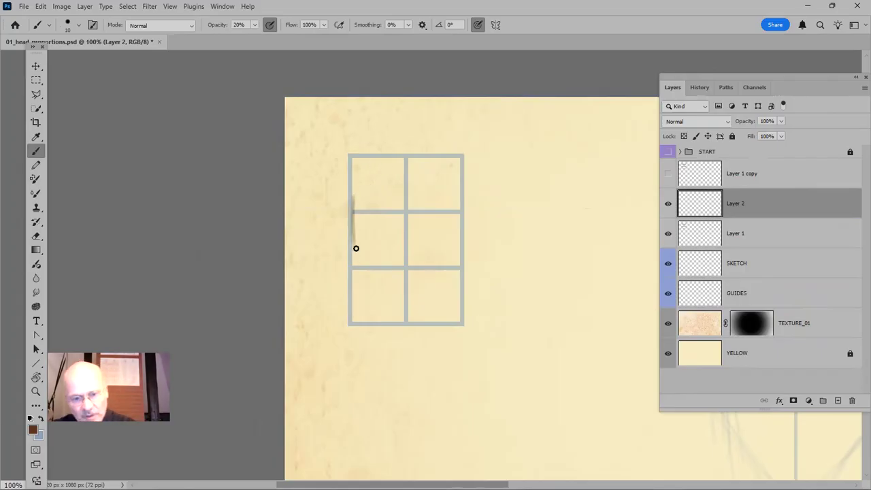
key("4")
left_click_drag(353, 197, 359, 270)
mouse_move(355, 217)
left_mouse_down()
mouse_move(363, 289)
mouse_move(368, 303)
mouse_move(359, 272)
mouse_move(391, 322)
left_mouse_up()
mouse_move(359, 270)
left_mouse_down()
mouse_move(394, 317)
mouse_move(362, 274)
mouse_move(410, 325)
mouse_move(393, 319)
mouse_move(421, 319)
left_mouse_up()
mouse_move(393, 317)
left_mouse_down()
mouse_move(423, 319)
mouse_move(456, 269)
left_mouse_up()
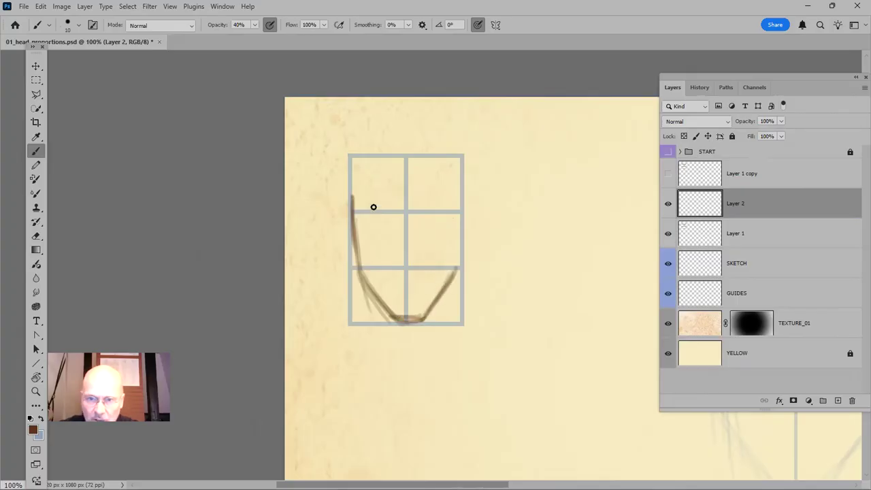
Complete the head outline in the grid with the rounded skull and right side, and reinforce the cheek and jaw lines
mouse_move(357, 208)
left_mouse_down()
mouse_move(367, 170)
mouse_move(402, 154)
mouse_move(429, 154)
mouse_move(448, 193)
mouse_move(451, 177)
mouse_move(459, 224)
left_mouse_up()
mouse_move(405, 159)
left_mouse_down()
mouse_move(448, 183)
mouse_move(421, 152)
mouse_move(459, 212)
mouse_move(459, 262)
left_mouse_up()
mouse_move(459, 208)
left_mouse_down()
mouse_move(453, 278)
mouse_move(444, 290)
mouse_move(455, 270)
mouse_move(421, 323)
mouse_move(443, 294)
left_mouse_up()
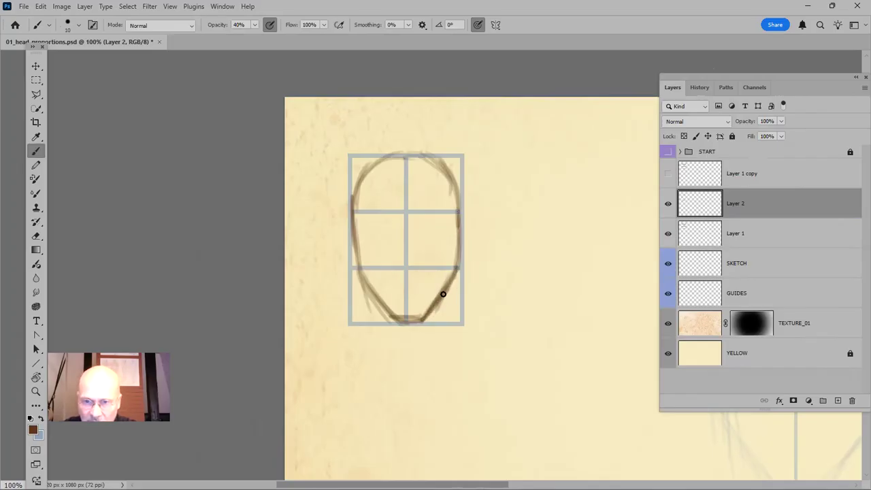
left_click_drag(459, 248, 449, 287)
mouse_move(354, 231)
left_mouse_down()
mouse_move(362, 285)
mouse_move(357, 231)
mouse_move(364, 287)
mouse_move(357, 243)
mouse_move(370, 295)
mouse_move(365, 285)
mouse_move(399, 320)
mouse_move(424, 310)
mouse_move(421, 318)
mouse_move(449, 286)
left_mouse_up()
left_click_drag(429, 317, 454, 276)
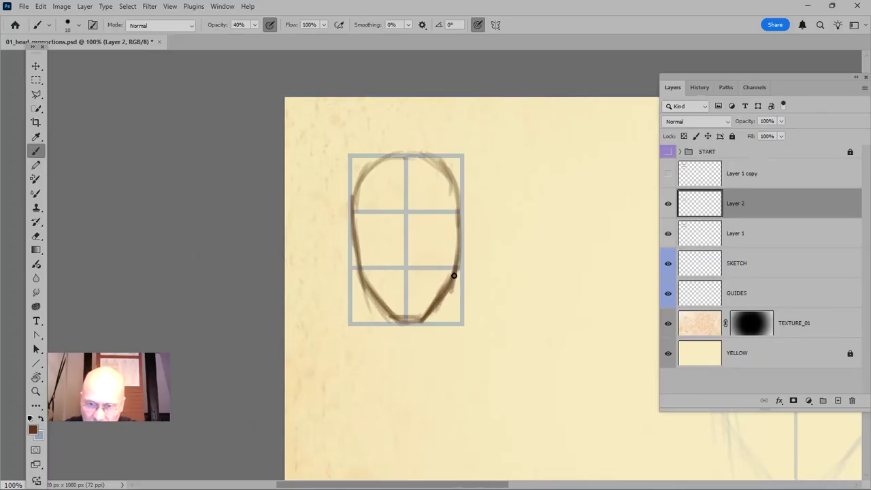
left_click_drag(459, 218, 453, 272)
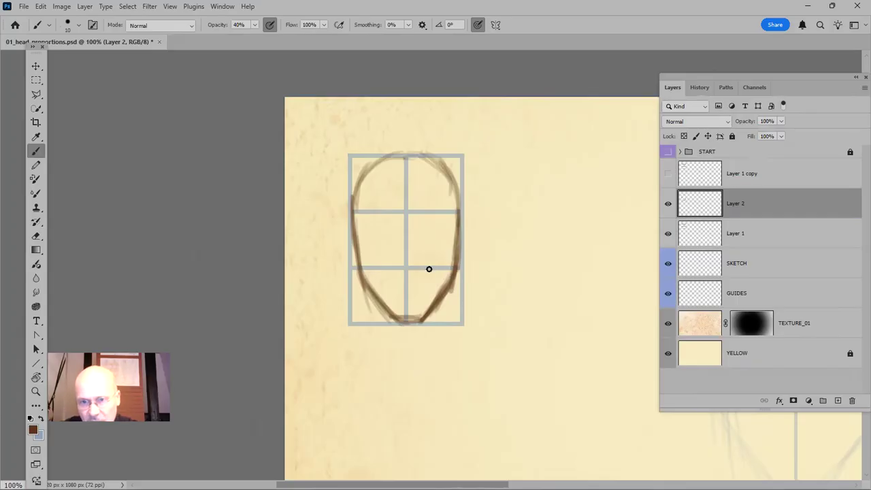
mouse_move(354, 222)
left_mouse_down()
mouse_move(370, 295)
mouse_move(410, 321)
left_mouse_up()
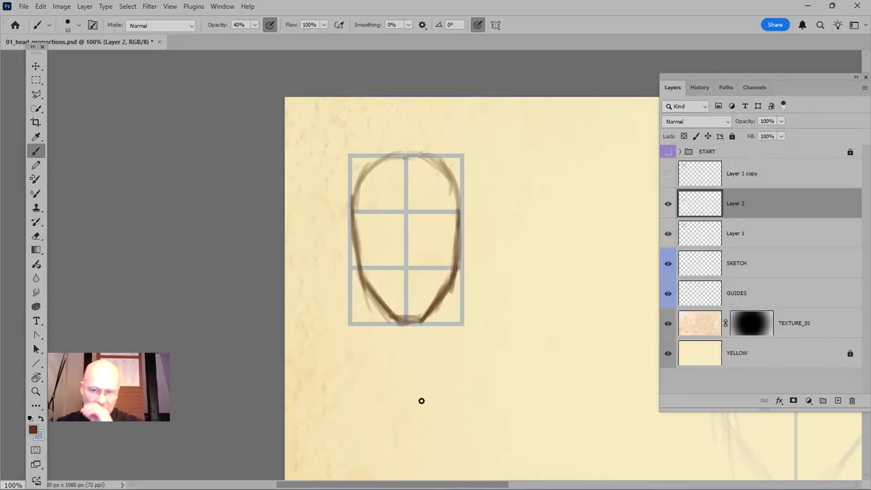
Handwrite the label "2 PARTS" below the grid with a 9 px brush at 90% opacity
left_click_drag(433, 352, 415, 294)
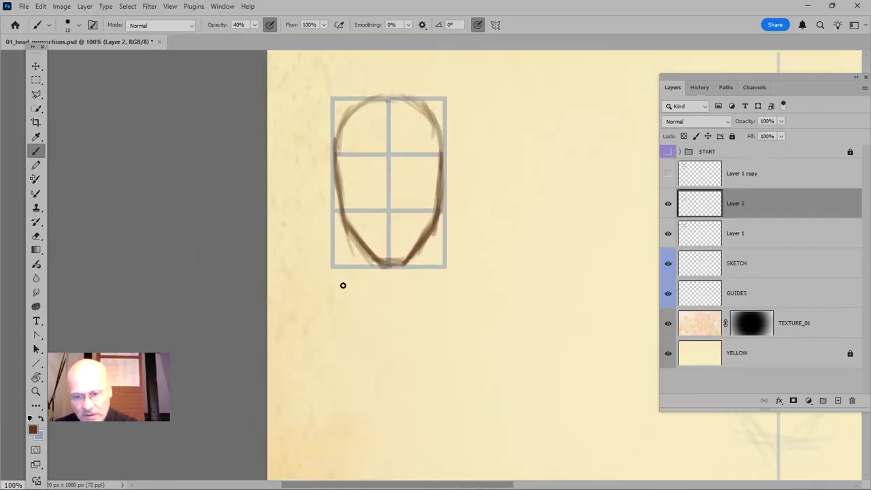
key("bracketleft")
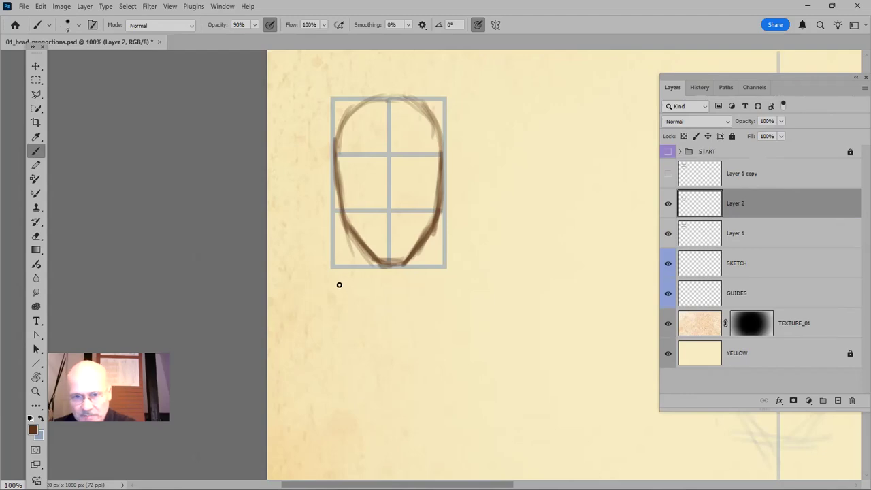
mouse_move(340, 282)
left_mouse_down()
mouse_move(343, 292)
mouse_move(359, 295)
mouse_move(364, 283)
mouse_move(381, 296)
mouse_move(400, 295)
mouse_move(413, 279)
mouse_move(407, 293)
left_mouse_up()
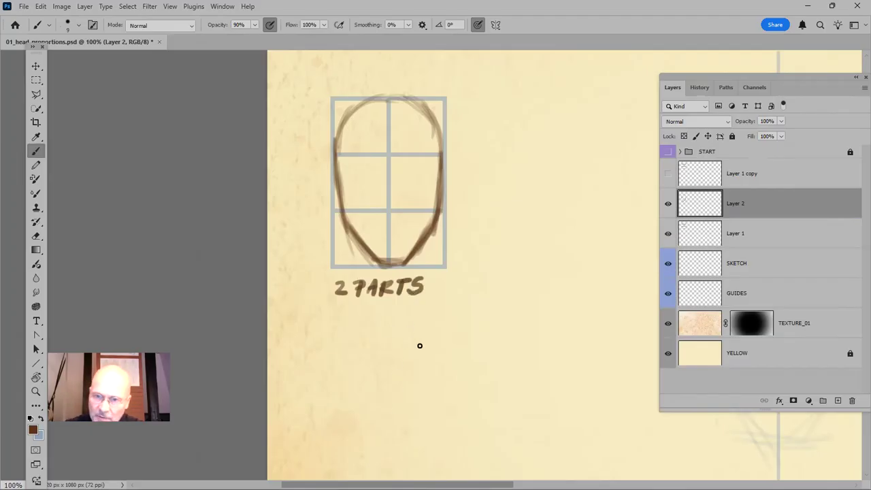
Create a new layer with the default name and handwrite "3 PARTS" on it below the first label
key("ctrl+shift+n")
key("Return")
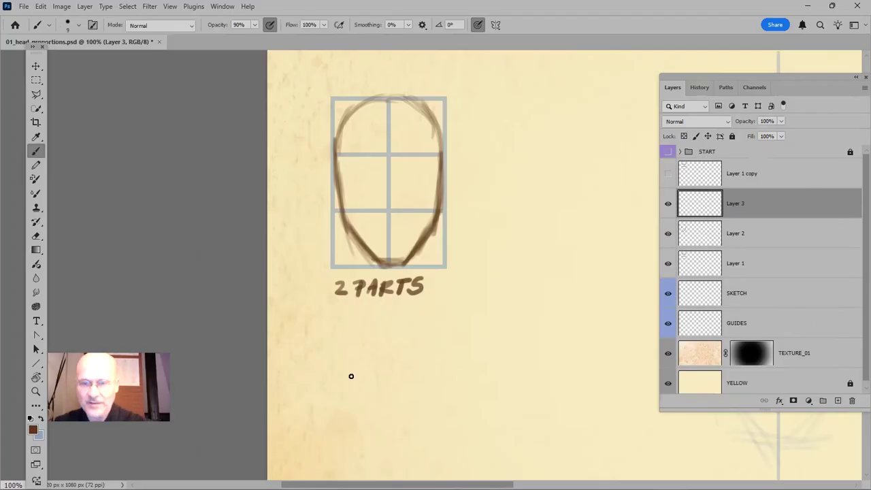
mouse_move(338, 317)
left_mouse_down()
mouse_move(334, 331)
mouse_move(356, 317)
mouse_move(397, 330)
mouse_move(407, 316)
mouse_move(407, 331)
left_mouse_up()
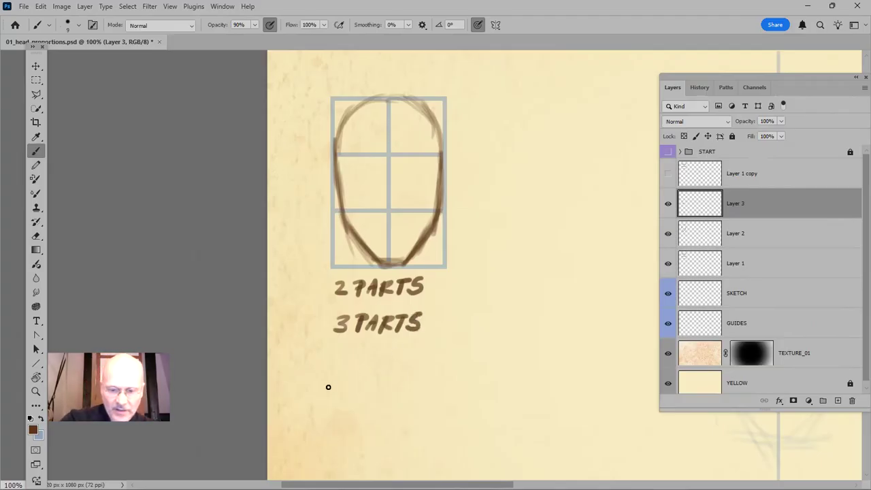
Rotate the "3 PARTS" label by -90 degrees with Free Transform
key("ctrl+t")
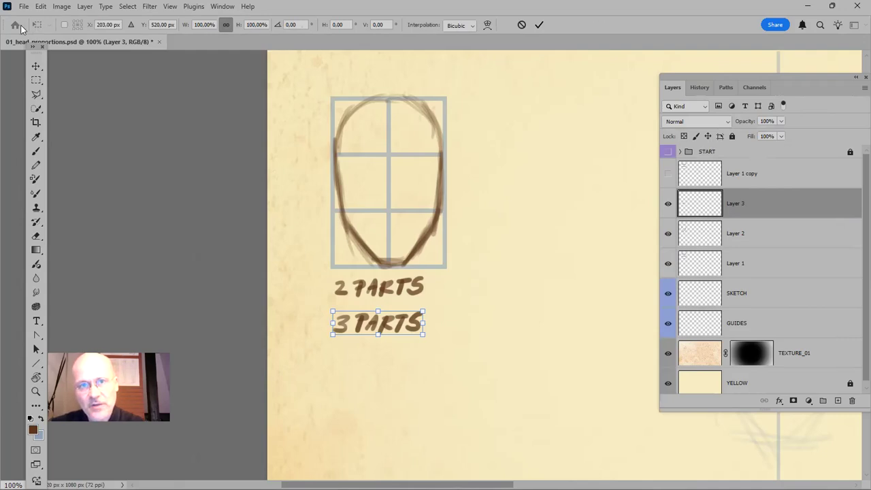
left_click(294, 25)
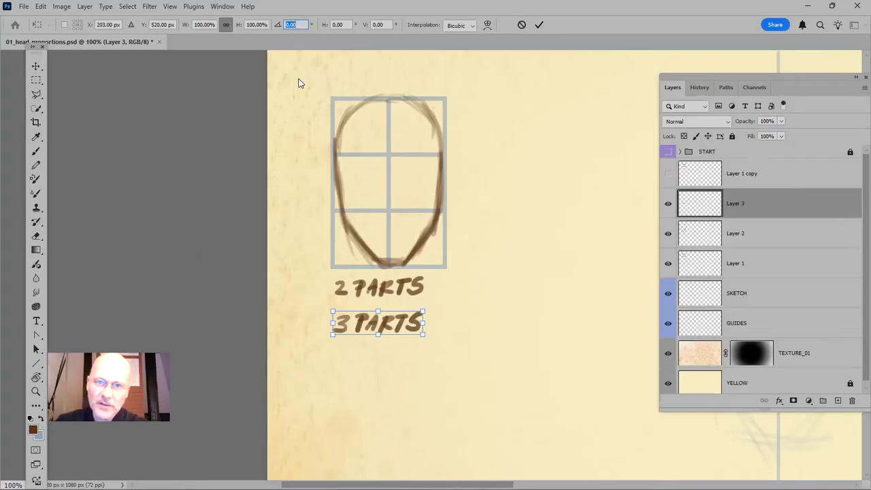
type("90")
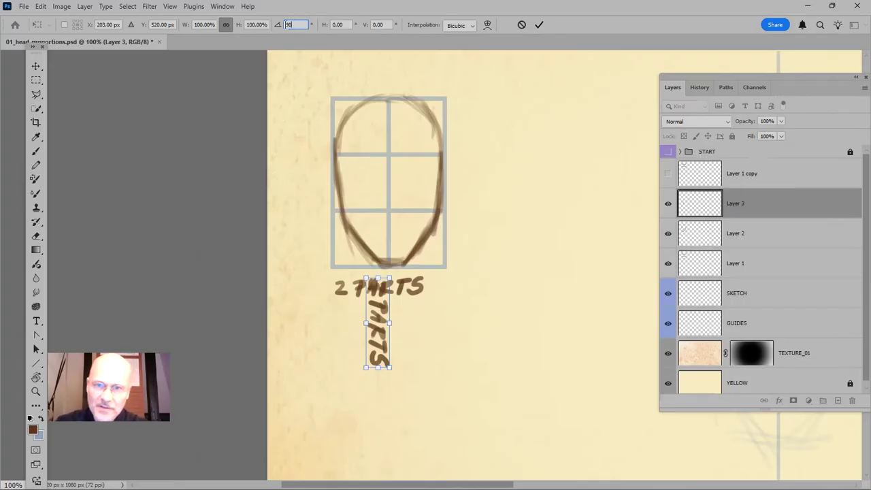
type("-")
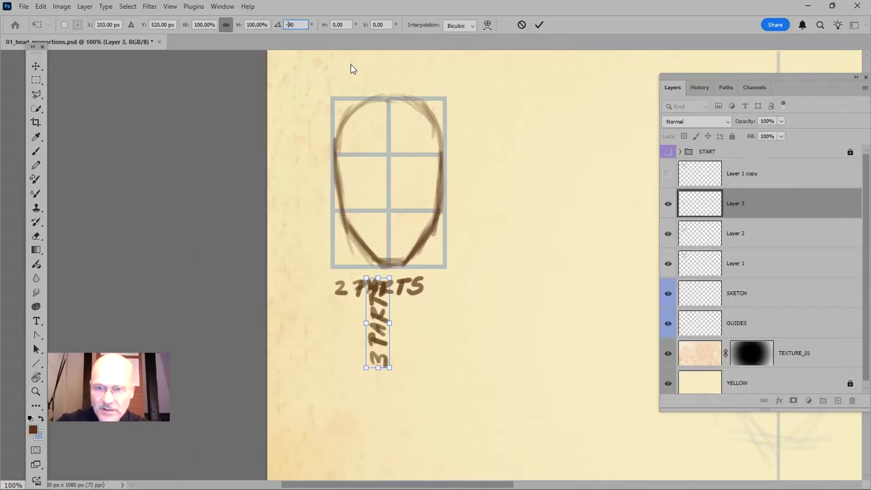
key("Return")
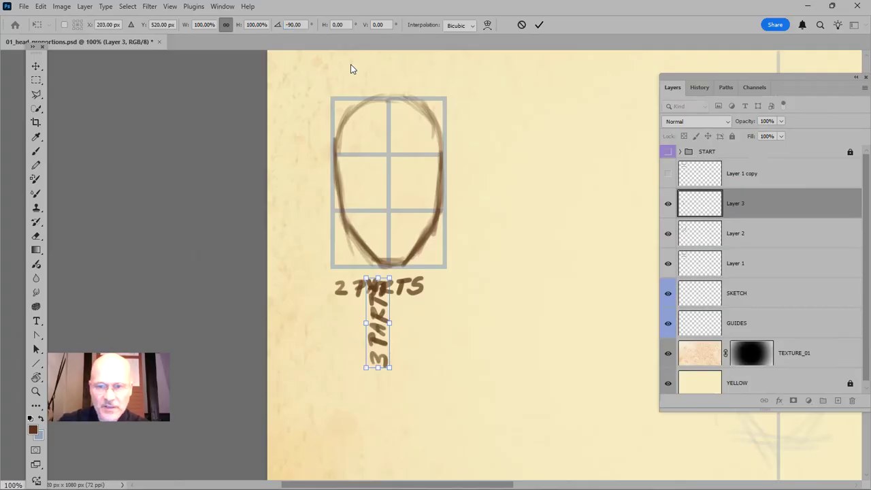
key("Return")
Move the rotated "3 PARTS" label to the right of the grid so it runs along the head's height
key("b")
key("v")
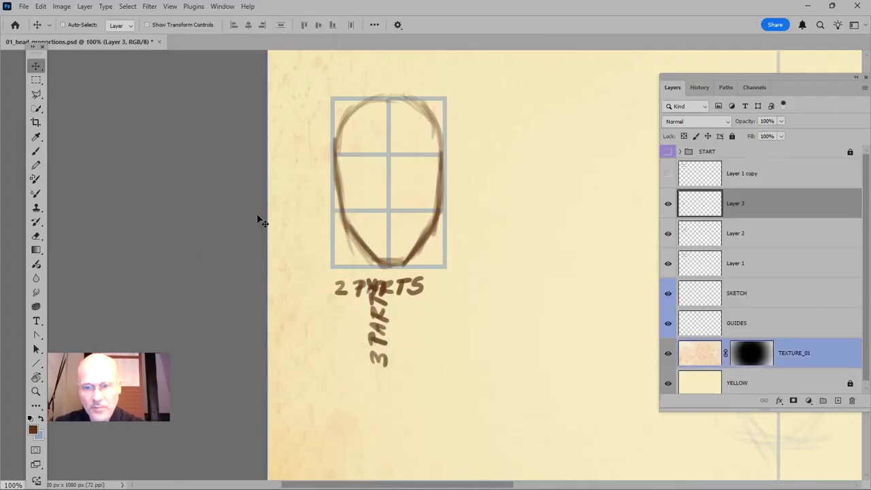
mouse_move(358, 319)
left_mouse_down()
mouse_move(501, 178)
mouse_move(441, 183)
mouse_move(447, 189)
left_mouse_up()
left_click_drag(521, 293, 497, 403)
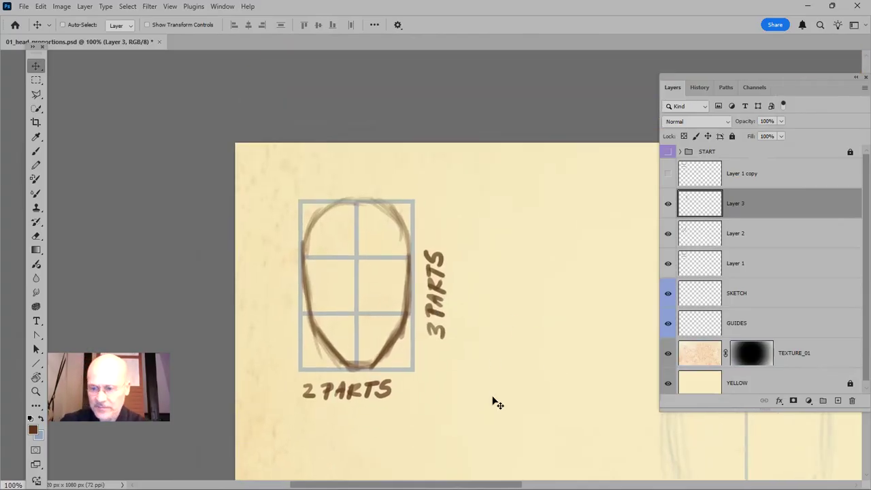
Show Layer 1 copy and move its grid onto the centre guide line over the light head sketch
key("ctrl+minus")
key("ctrl+minus")
key("ctrl+minus")
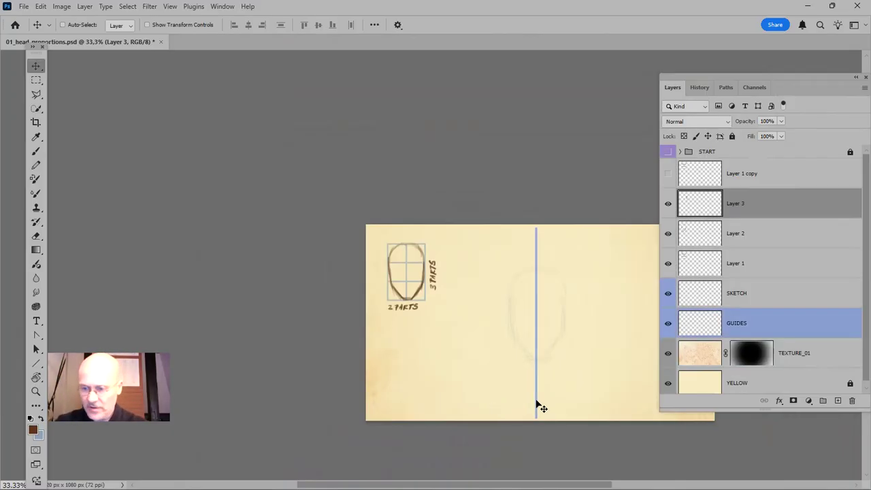
key("ctrl+plus")
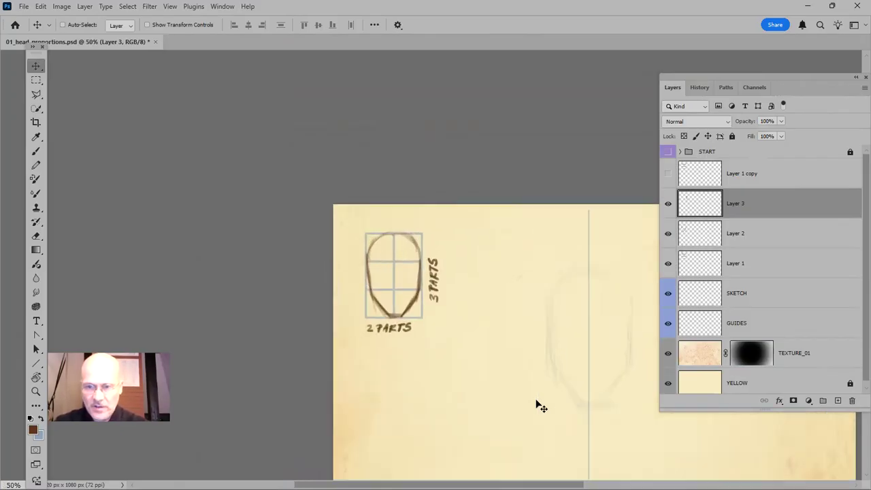
left_click_drag(564, 406, 338, 329)
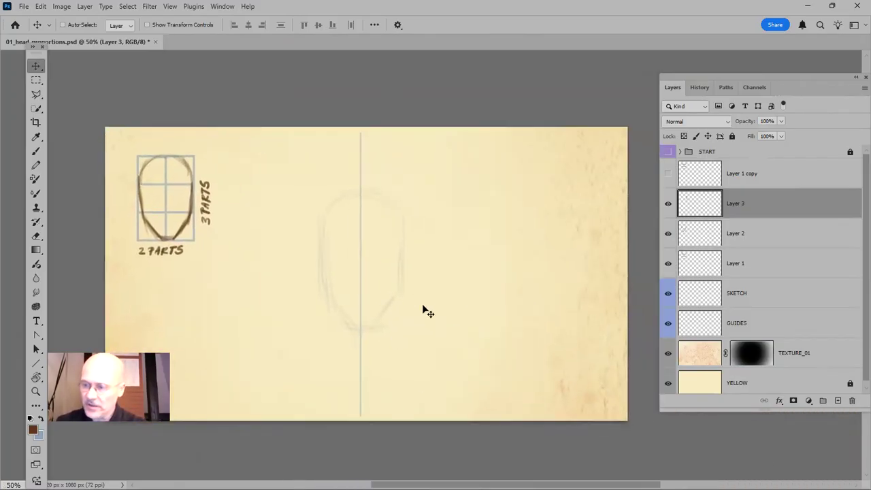
left_click(669, 171)
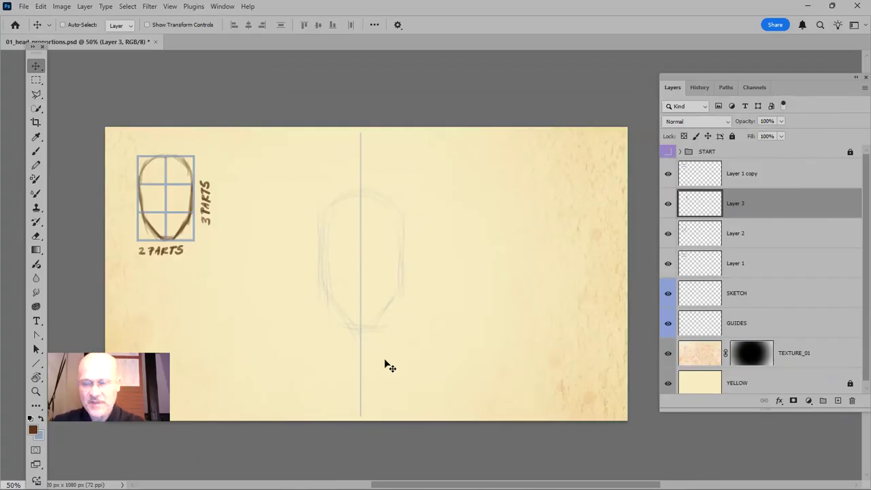
left_click(748, 174)
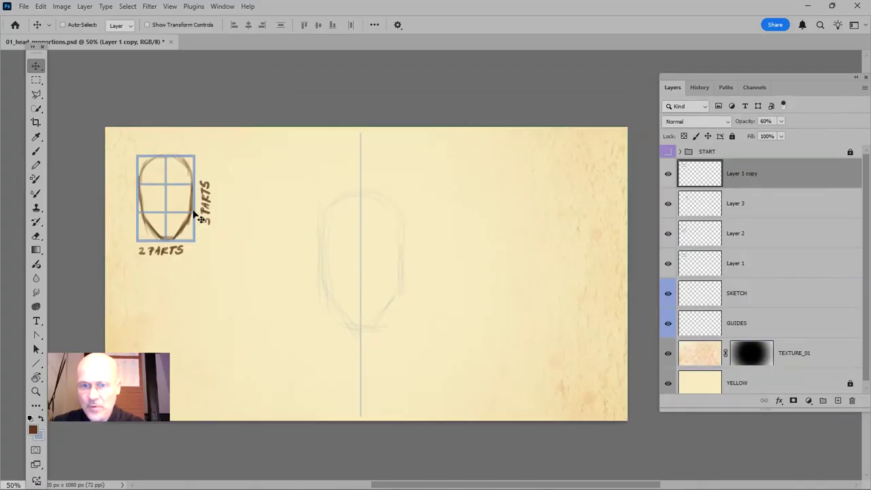
mouse_move(194, 216)
left_mouse_down()
mouse_move(387, 251)
mouse_move(387, 274)
left_mouse_up()
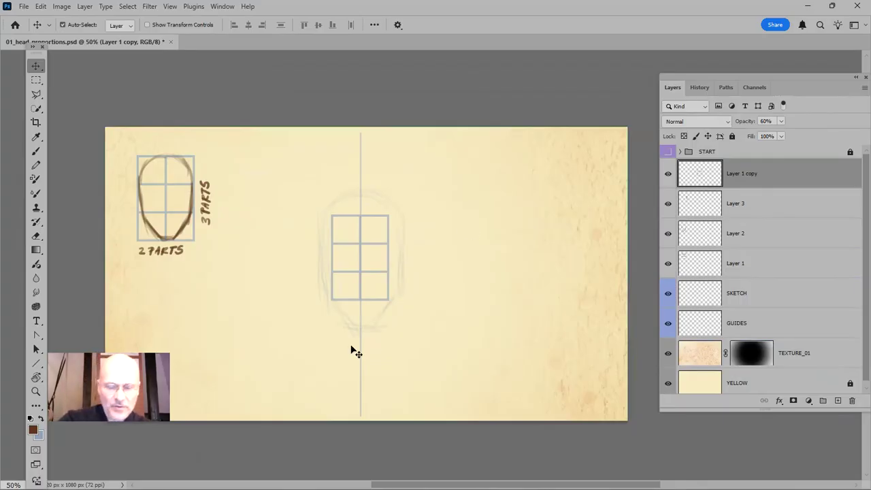
Scale the copied grid proportionally to about 156% and centre it on the guide line so it frames the head sketch
key("ctrl+t")
left_click_drag(389, 214, 411, 196)
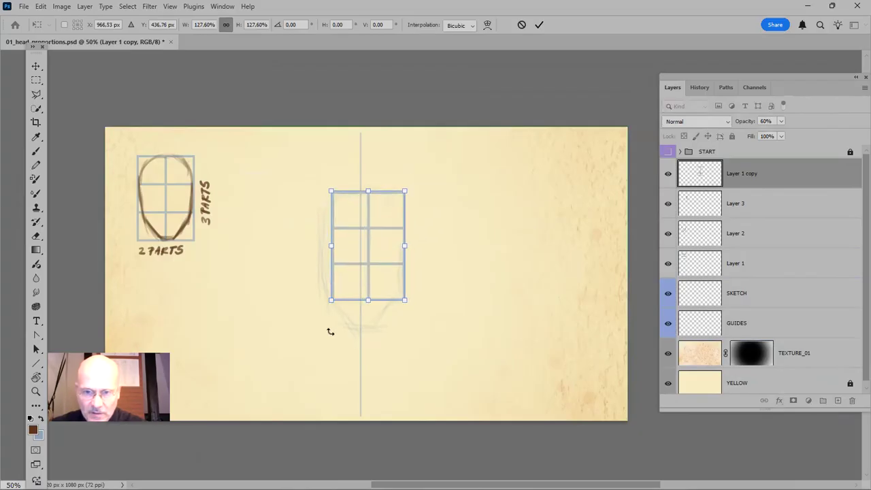
left_click_drag(332, 300, 321, 326)
mouse_move(357, 248)
left_mouse_down()
mouse_move(378, 246)
mouse_move(355, 250)
mouse_move(356, 264)
mouse_move(354, 249)
left_mouse_up()
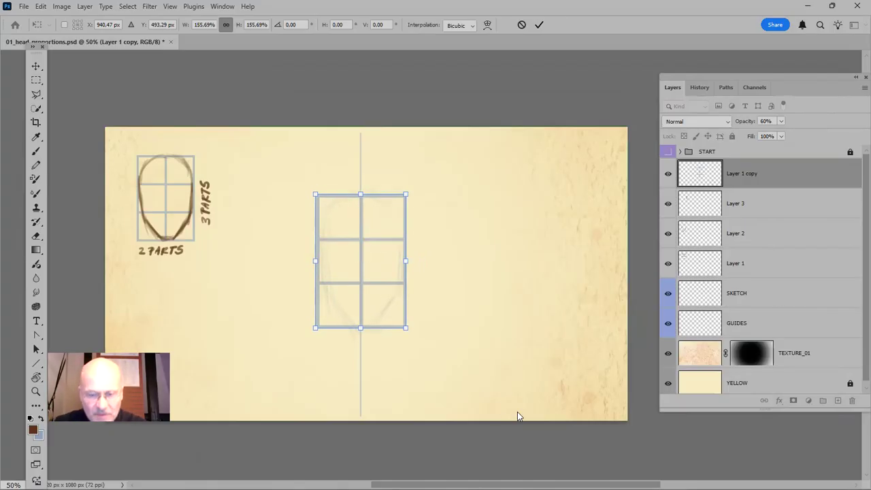
key("Return")
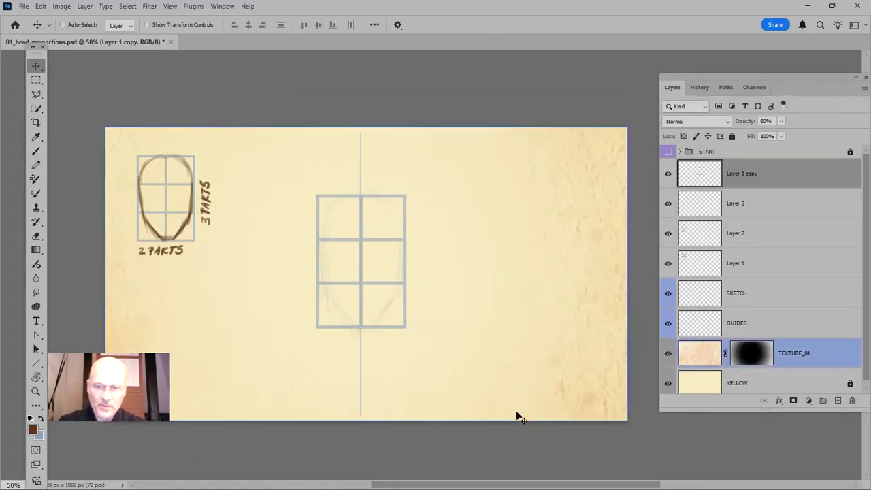
Set the opacity of Layer 1 copy to 20% and give the layer an orange colour label
left_click(765, 121)
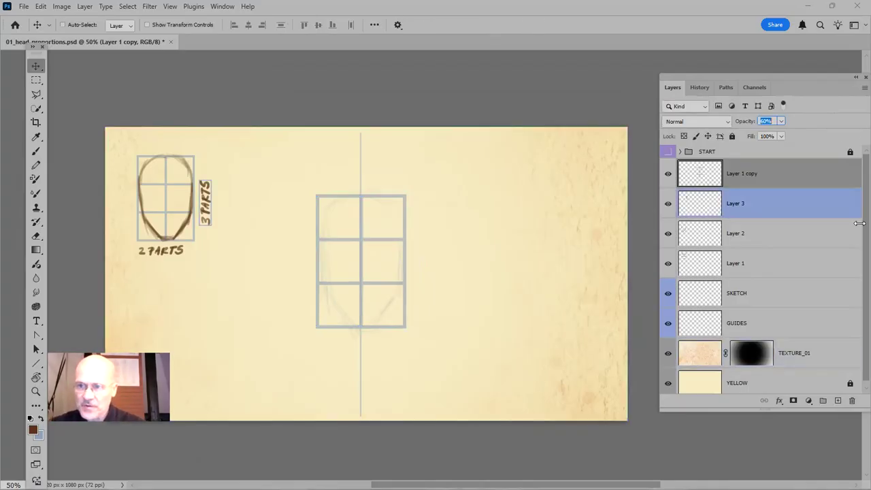
type("20")
key("Return")
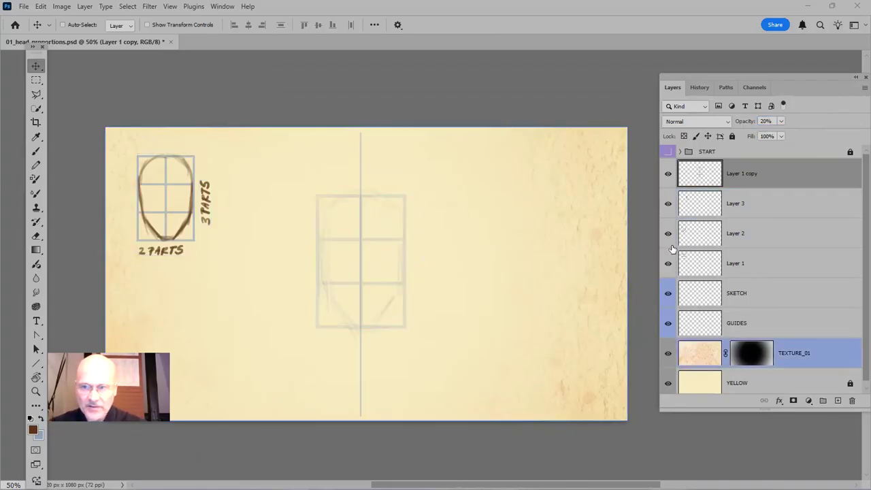
right_click(664, 185)
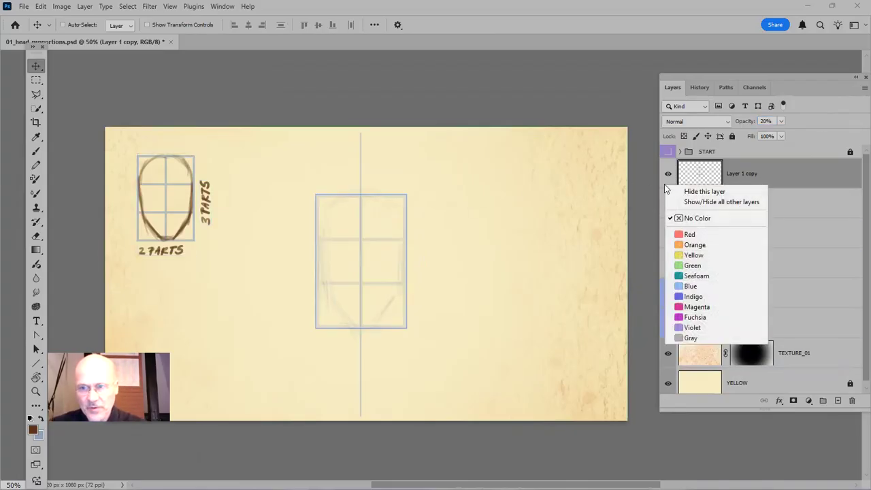
left_click(701, 246)
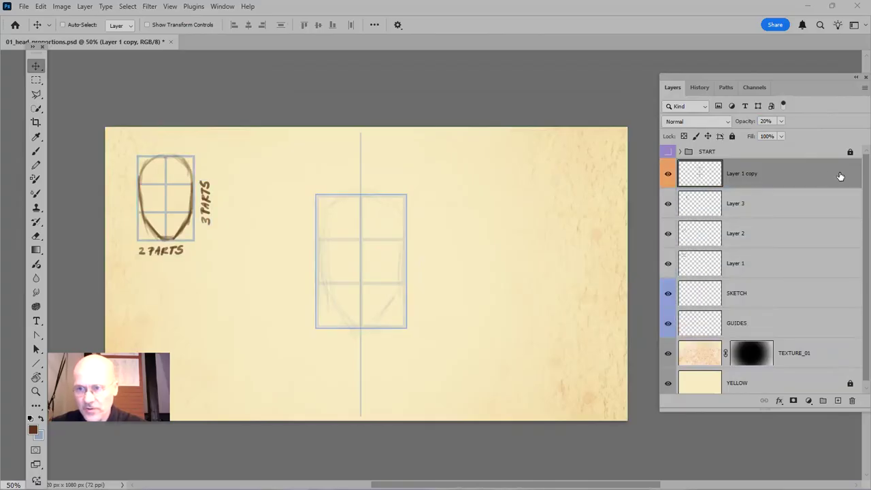
Hide Layer 1 copy, fit the whole drawing in view at 66.67% and reposition the Layers panel clear of the head sketch
left_click(668, 174)
left_click(727, 272)
key("z")
mouse_move(272, 167)
left_mouse_down()
mouse_move(470, 385)
mouse_move(494, 387)
left_mouse_up()
left_click_drag(673, 81, 794, 101)
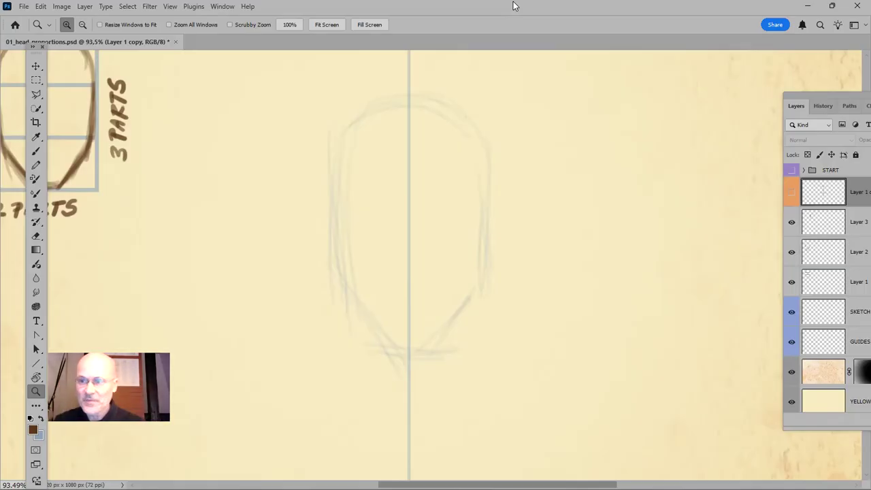
key("ctrl+minus")
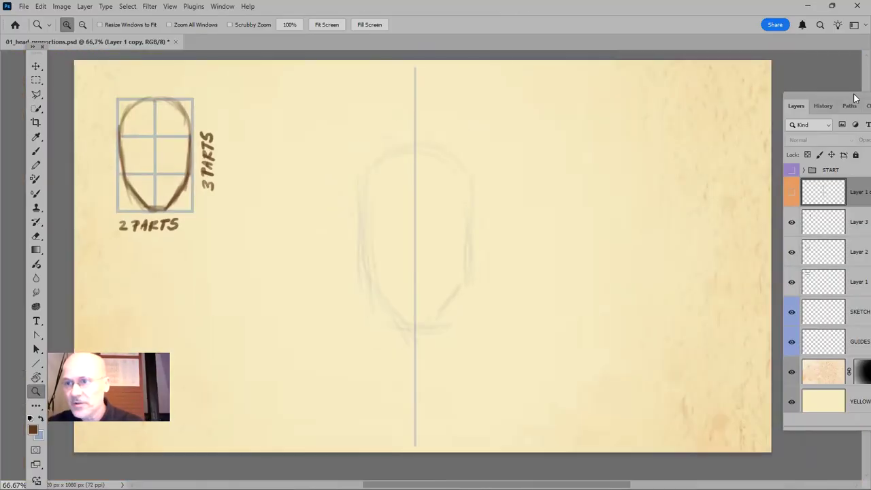
left_click_drag(803, 96, 736, 73)
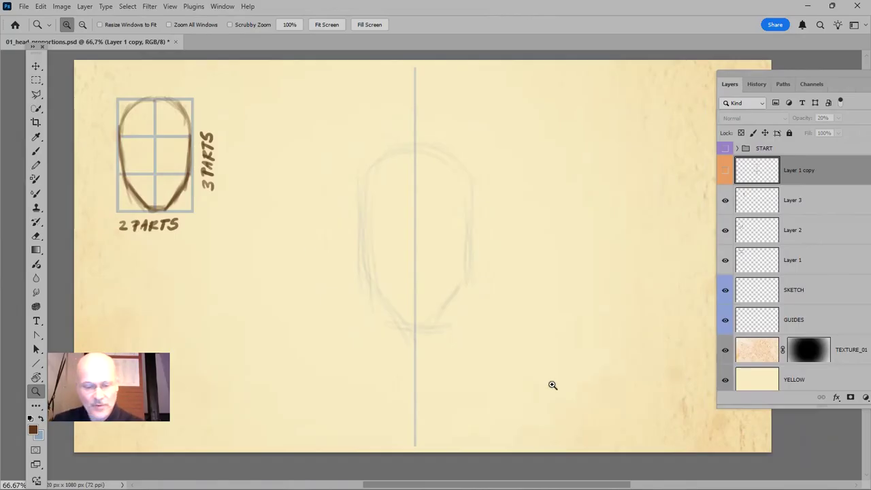
On a new layer, draw a horizontal 6 px light blue line at 40% opacity and move it to the top of the head sketch
key("ctrl+shift+n")
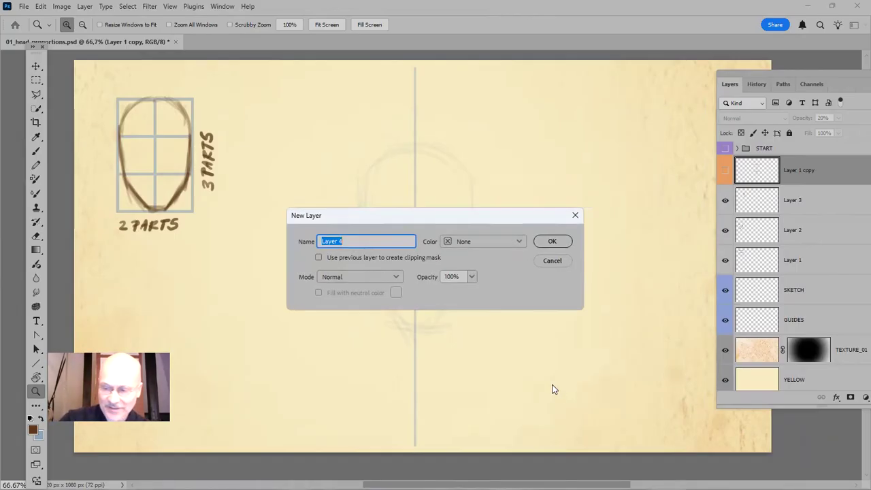
key("Return")
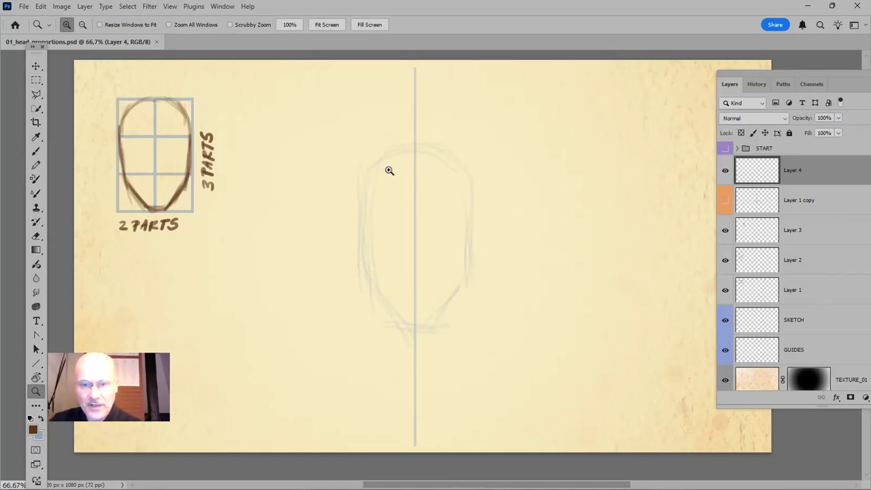
key("u")
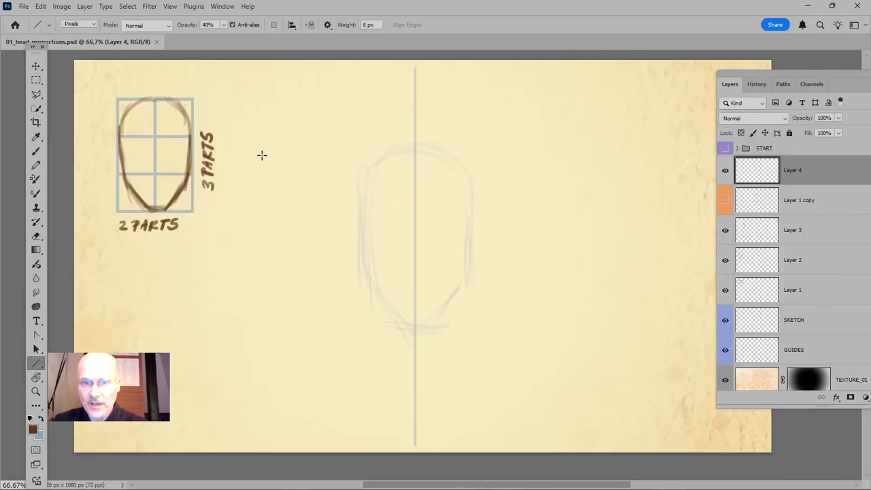
left_click_drag(262, 155, 658, 163)
key("ctrl+z")
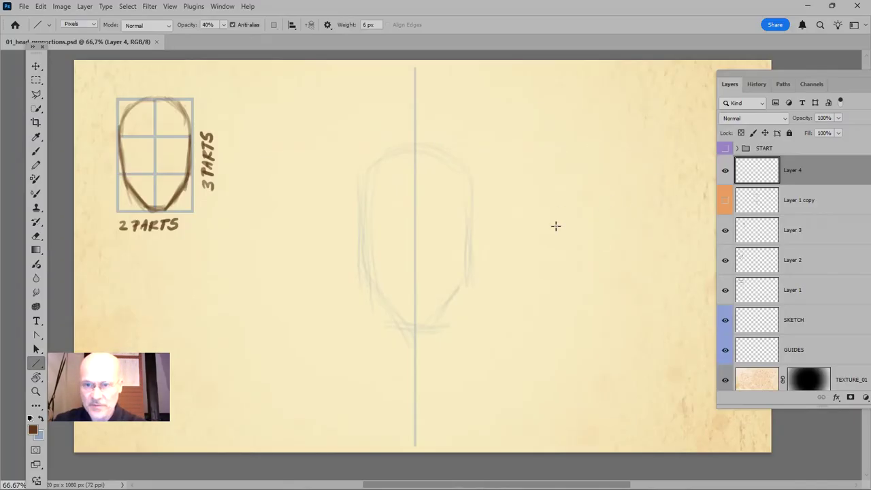
key("x")
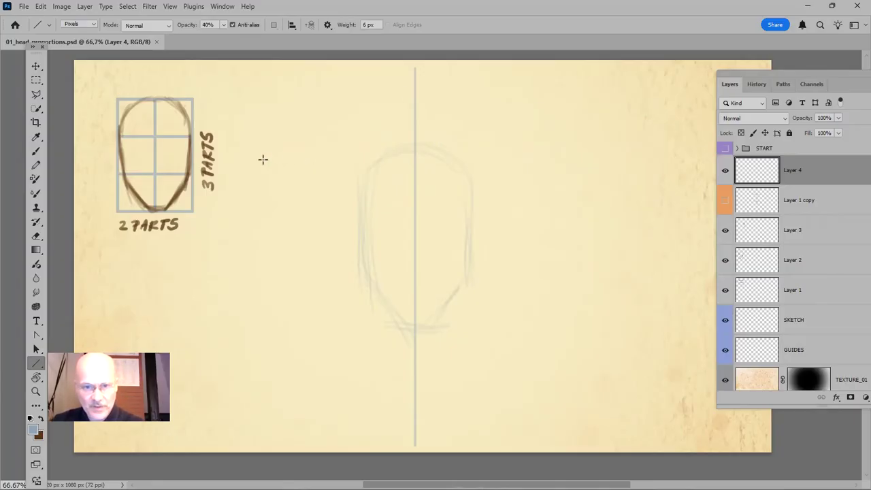
mouse_move(264, 158)
left_mouse_down()
mouse_move(703, 152)
mouse_move(701, 158)
left_mouse_up()
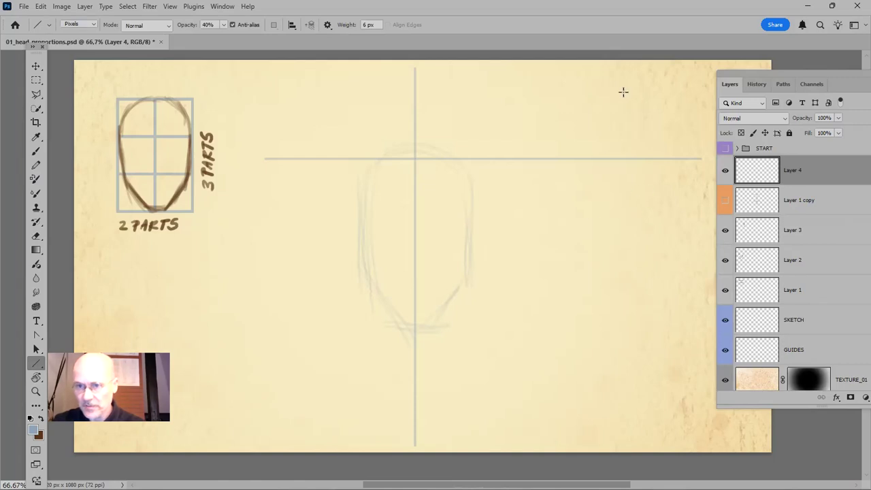
key("v")
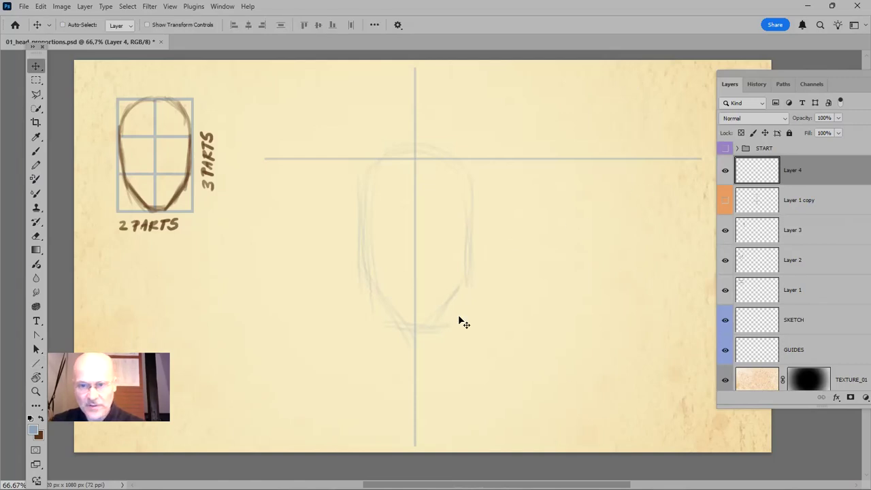
left_click_drag(412, 163, 410, 154)
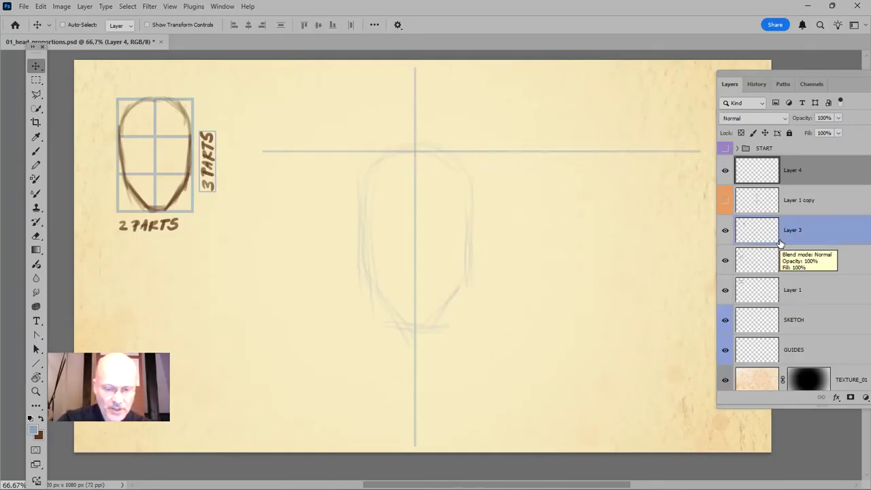
Duplicate the horizontal line layer twice and move the uppermost copy down to the chin of the head sketch
key("ctrl+j")
key("ctrl+j")
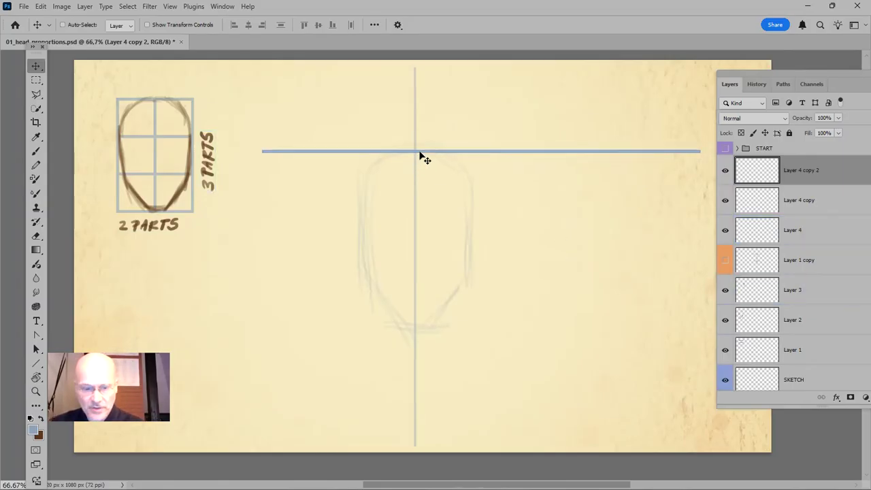
left_click_drag(421, 154, 427, 325)
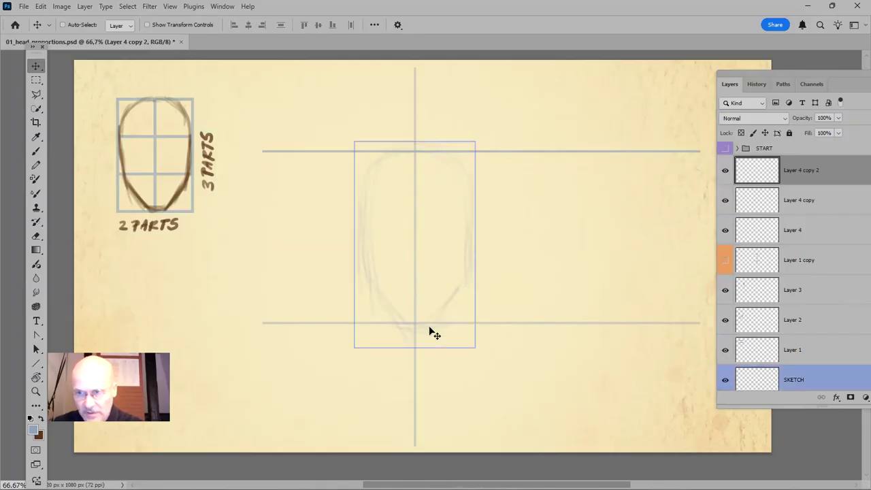
Show the Layer 1 copy grid, align the chin line with the grid's bottom edge, and hide the grid again
left_click(725, 264)
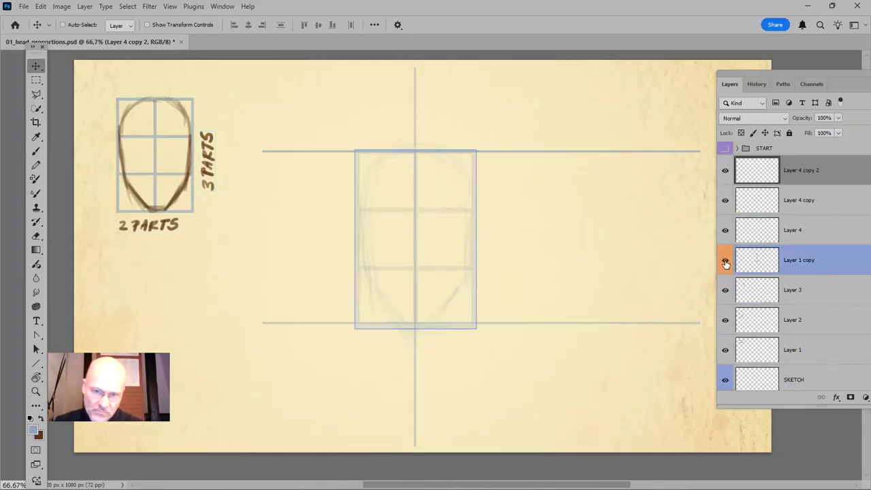
left_click(725, 264)
left_click(725, 264)
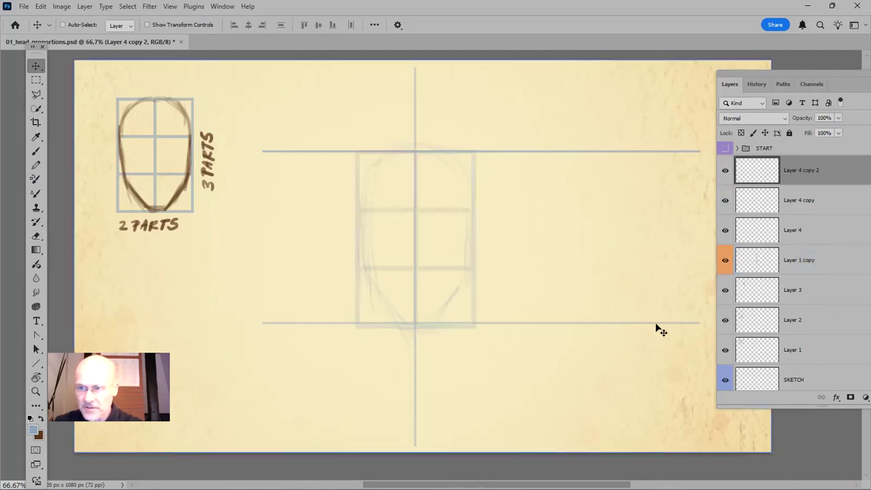
left_click(808, 235)
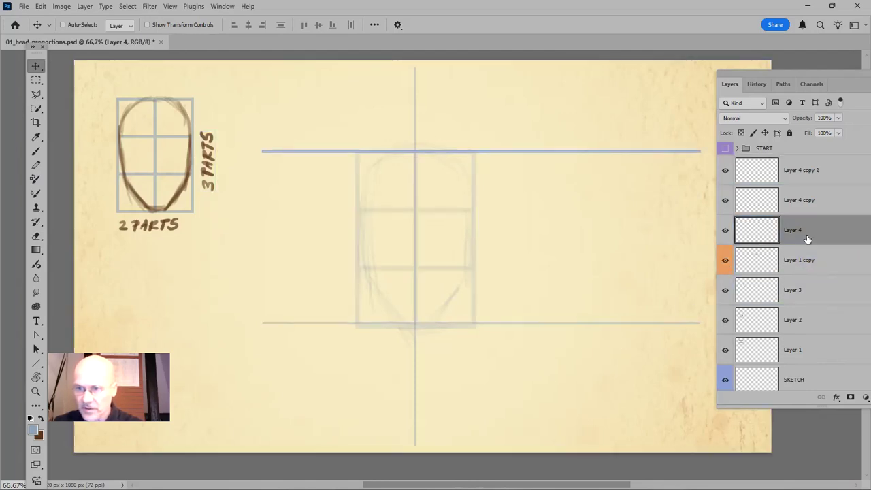
left_click(808, 175)
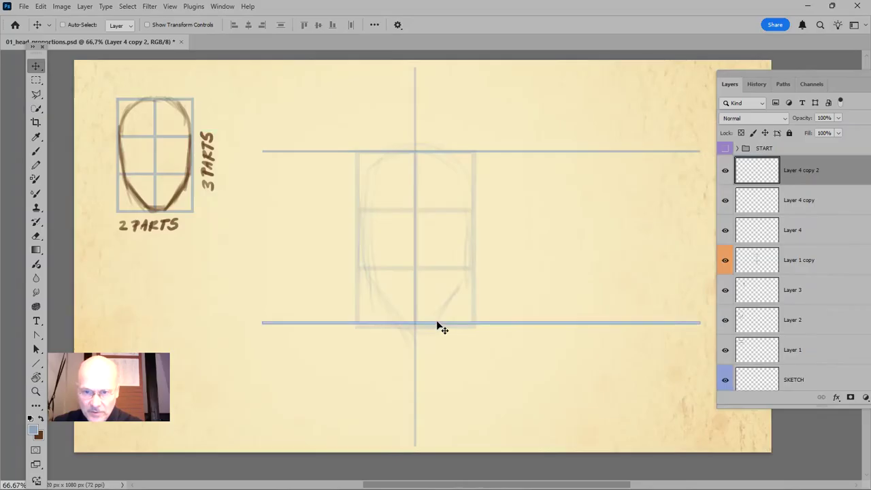
left_click_drag(437, 323, 438, 325)
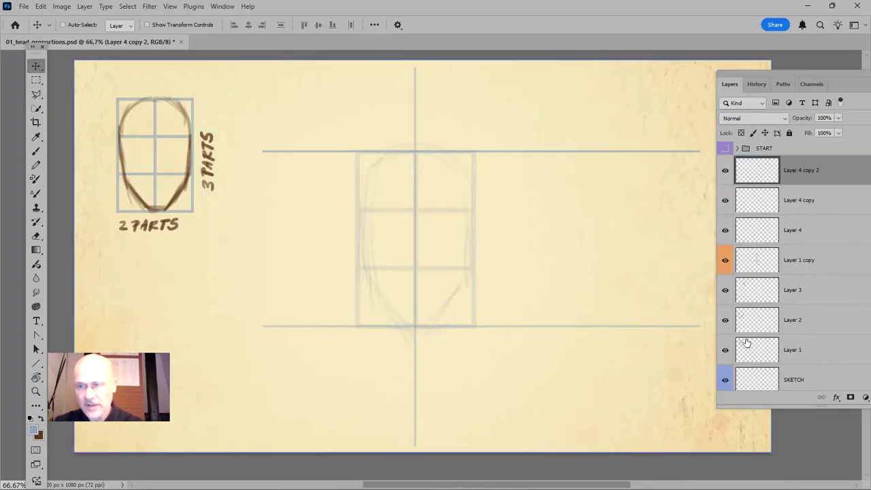
left_click(725, 260)
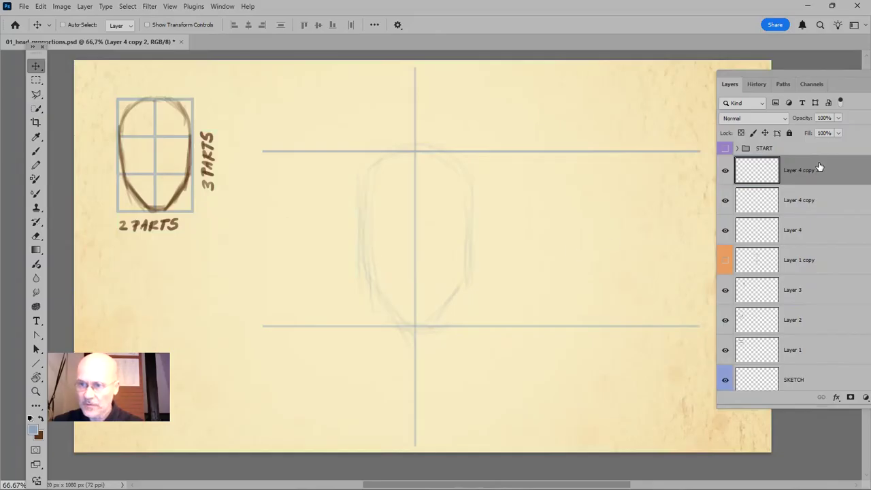
Select Layer 4 and its two copies and distribute their vertical centres so one line falls midway between the other two
left_click(803, 230, "shift")
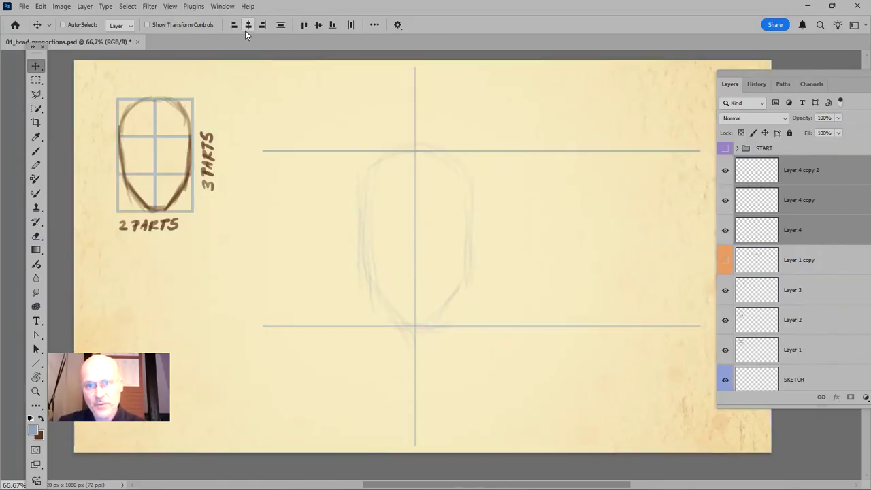
left_click(374, 24)
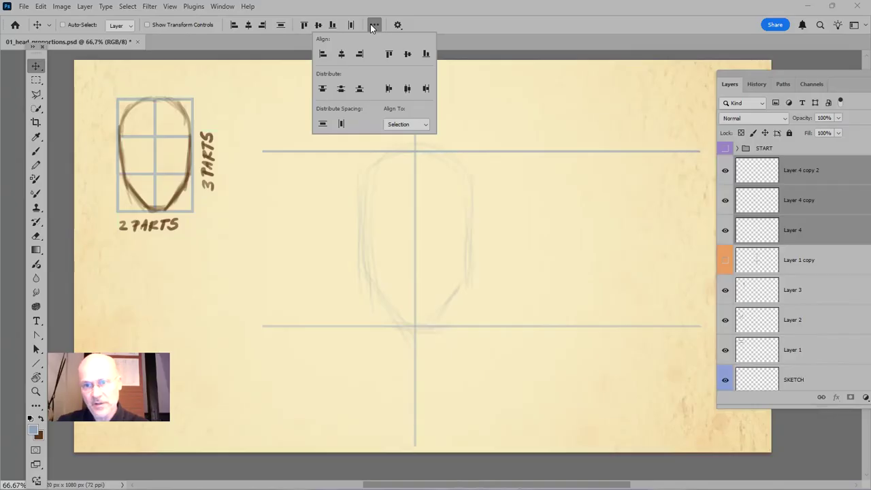
left_click(342, 89)
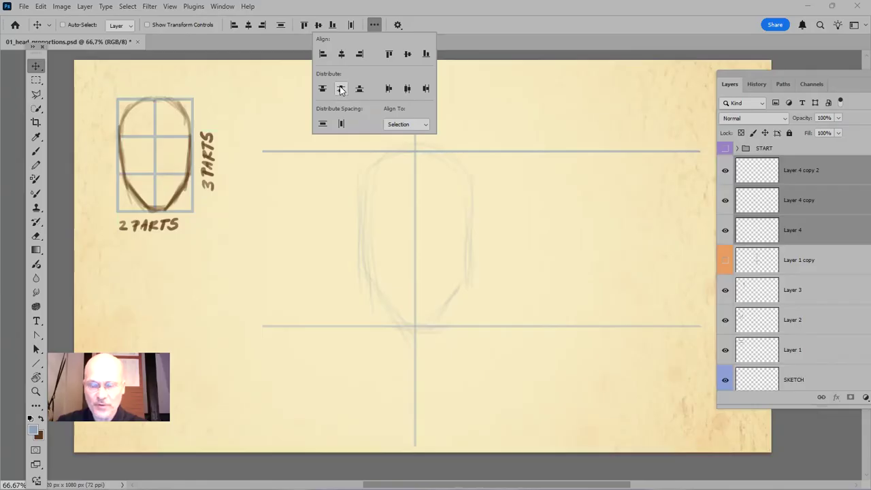
left_click(341, 89)
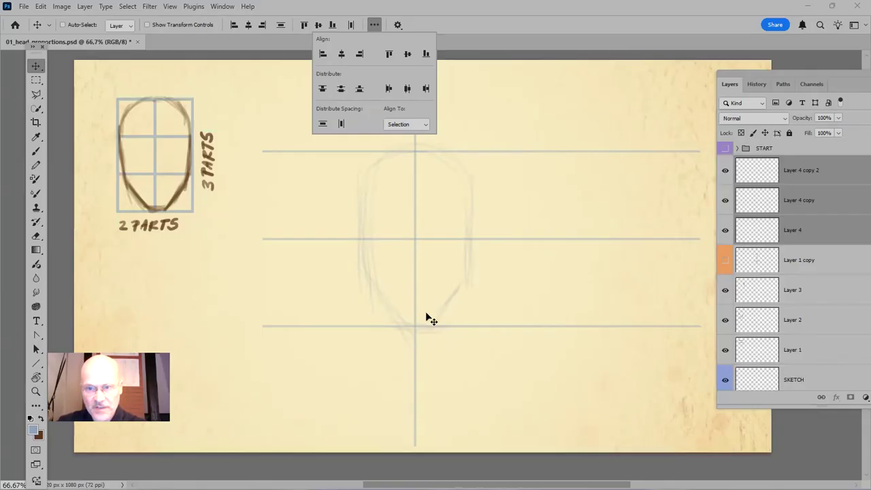
left_click(512, 21)
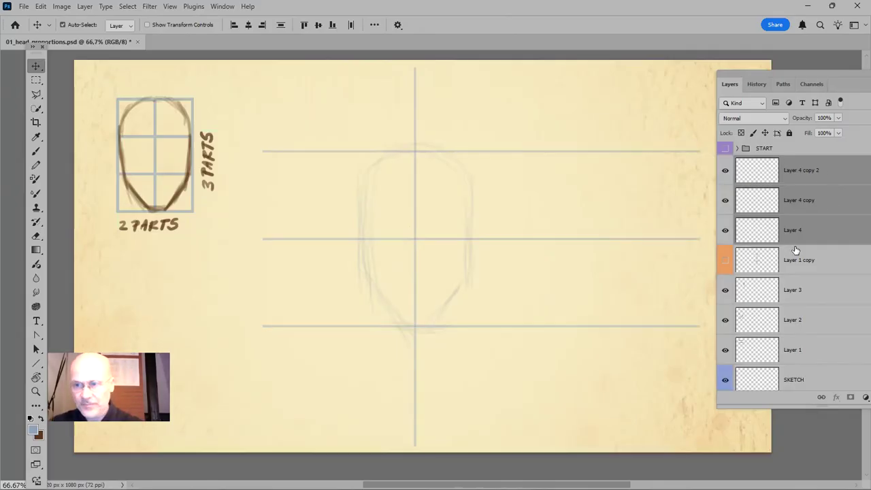
Merge the three horizontal line layers into one layer and save the drawing
key("ctrl+e")
left_click(725, 171)
left_click(725, 171)
left_click(726, 171)
left_click(725, 170)
left_click(725, 171)
left_click(725, 171)
key("ctrl+s")
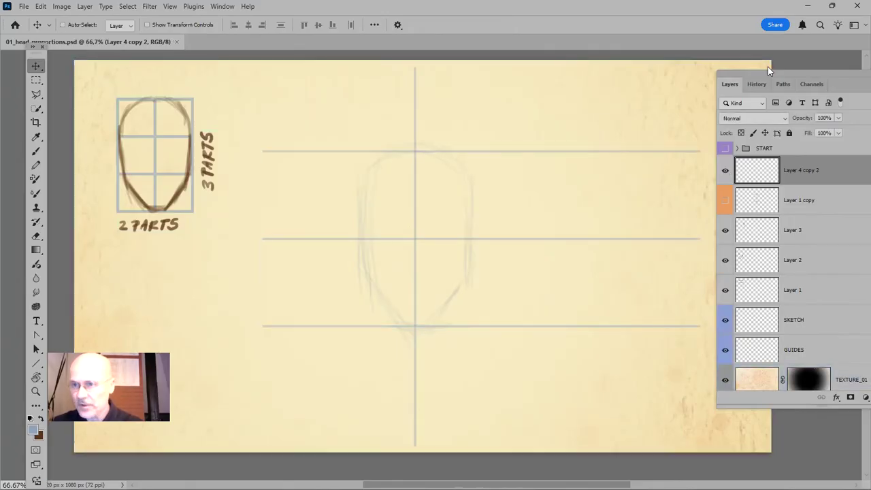
left_click_drag(724, 71, 751, 72)
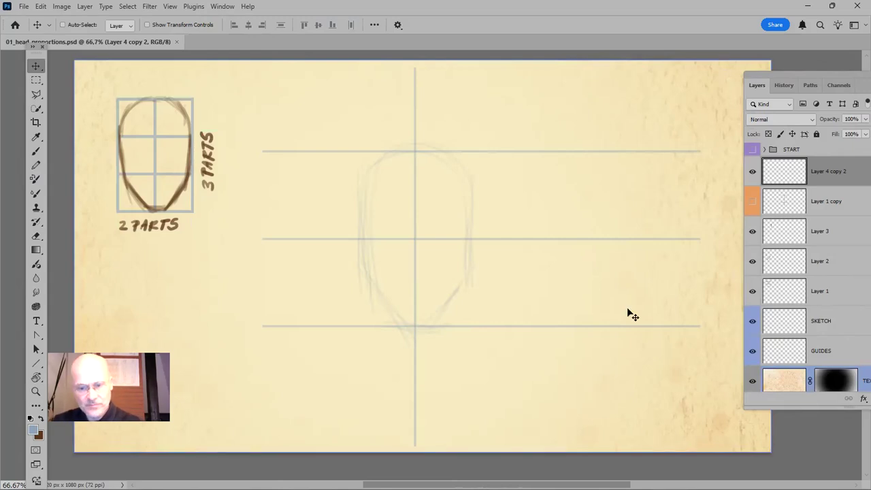
Paint a straight vertical line joining the top and chin lines near their right ends, using a size 7 brush at 60% opacity
key("b")
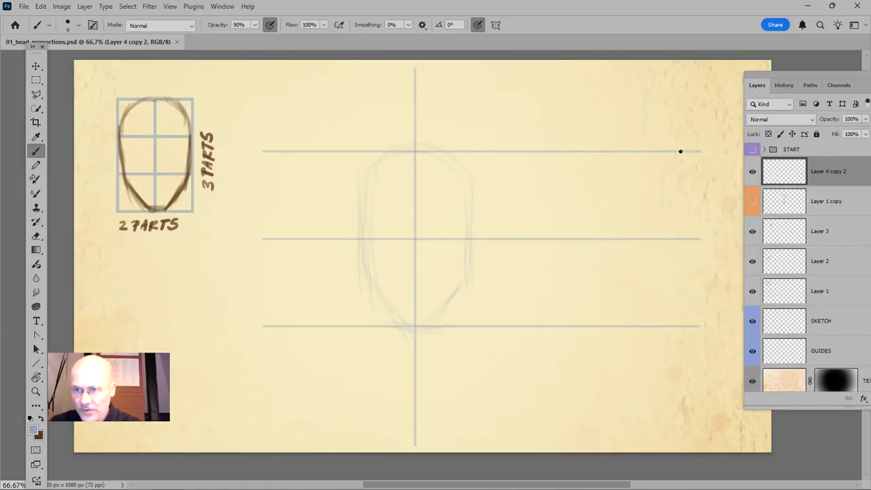
left_click_drag(680, 151, 678, 326)
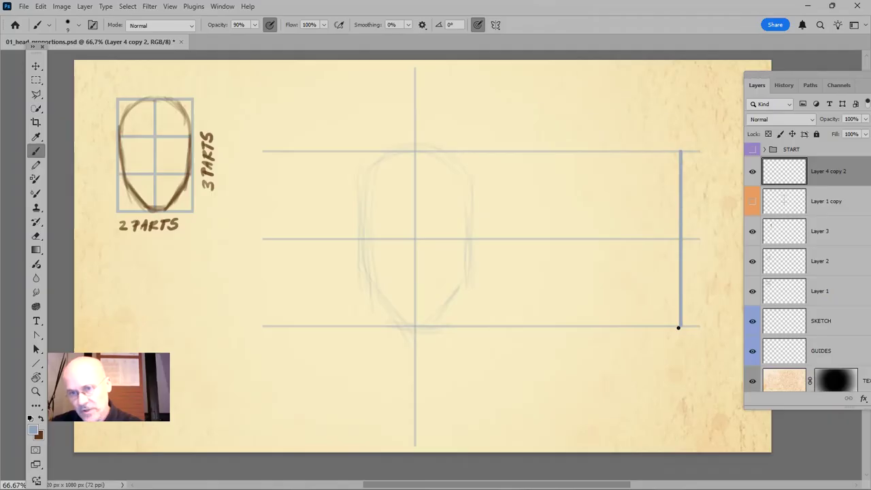
key("ctrl+z")
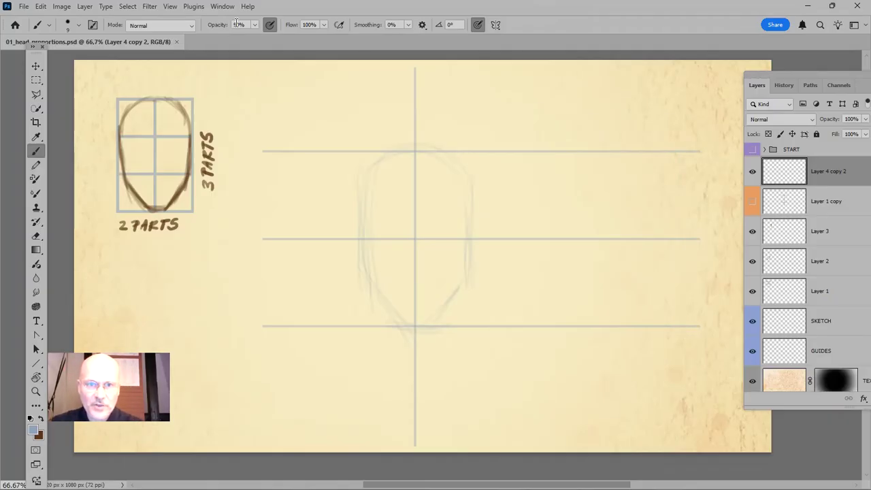
key("9")
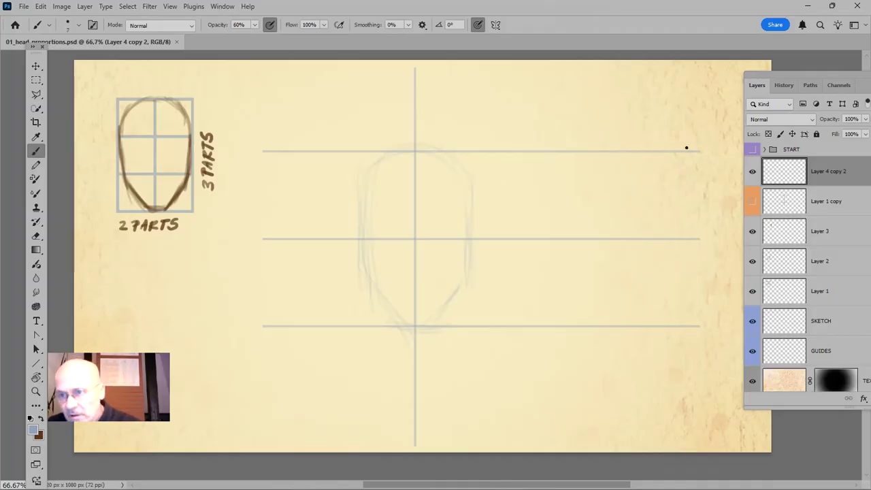
left_click_drag(683, 152, 683, 326)
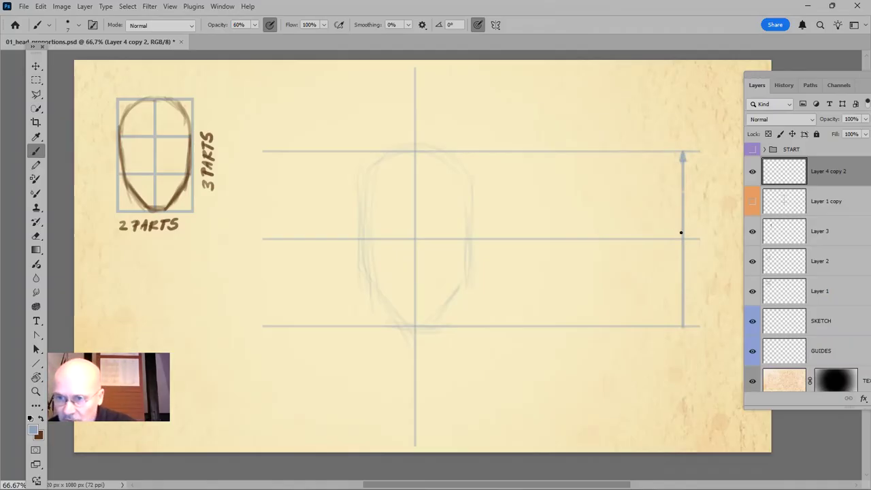
Add arrowheads where the vertical line meets the middle and chin lines, and label each half of it 1/2
left_click_drag(680, 229, 682, 238)
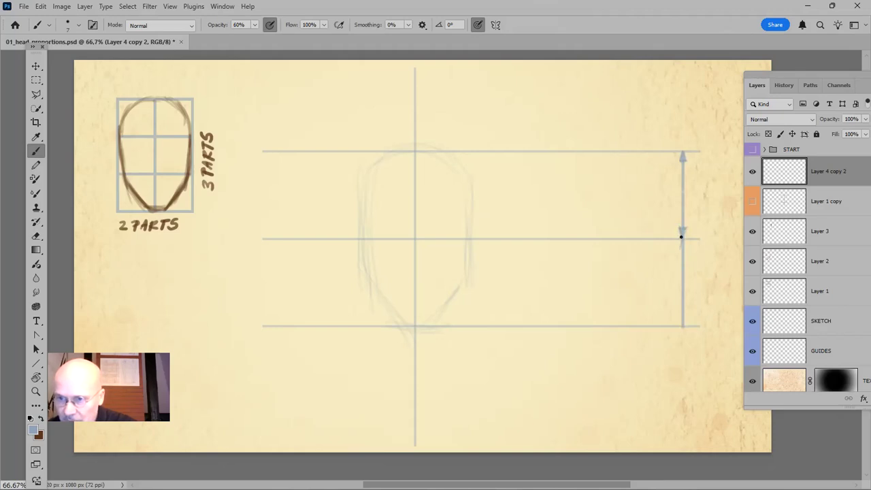
left_click_drag(679, 247, 683, 240)
left_click_drag(682, 239, 685, 247)
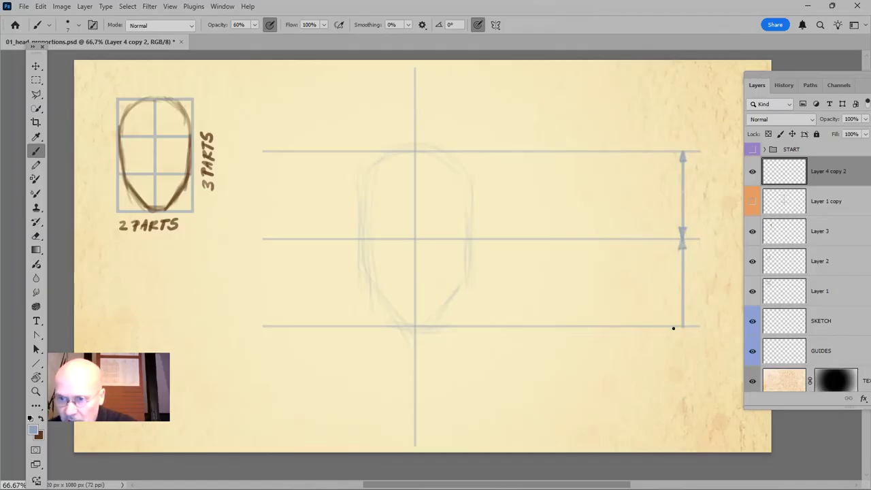
left_click_drag(678, 315, 682, 324)
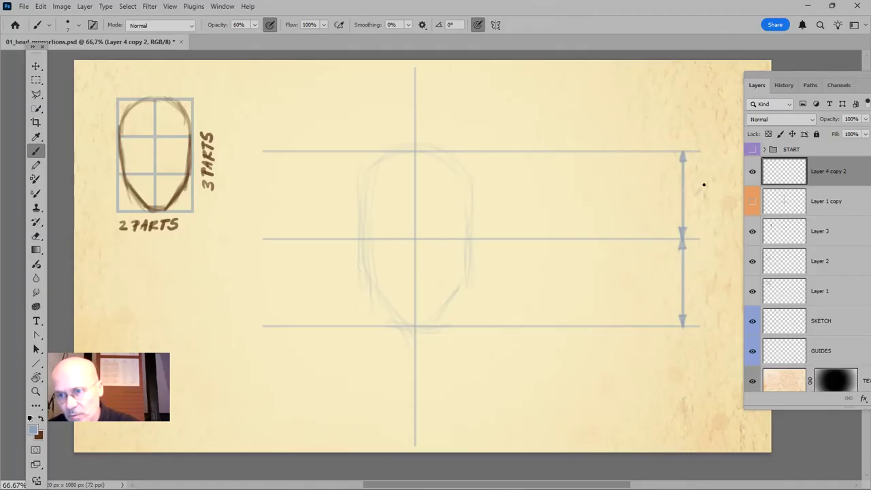
mouse_move(696, 201)
left_mouse_down()
mouse_move(706, 199)
mouse_move(699, 213)
left_mouse_up()
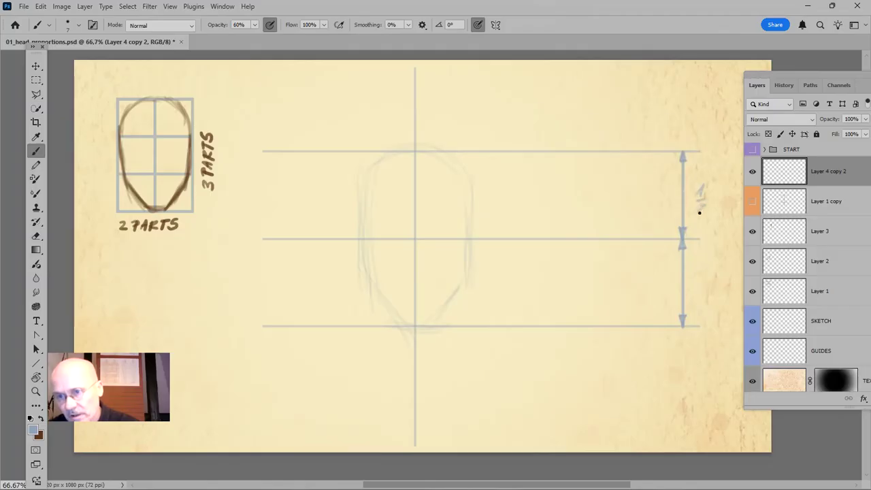
left_click_drag(699, 265, 703, 291)
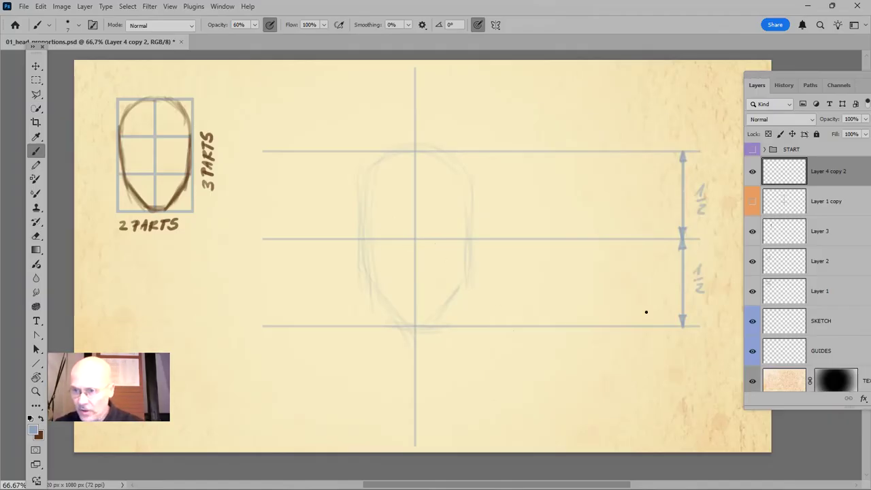
Toggle the visibility of Layer 3, Layer 2, Layer 1 and SKETCH one by one to check what each layer contains
left_click(752, 233)
left_click(752, 233)
left_click(752, 261)
left_click(753, 262)
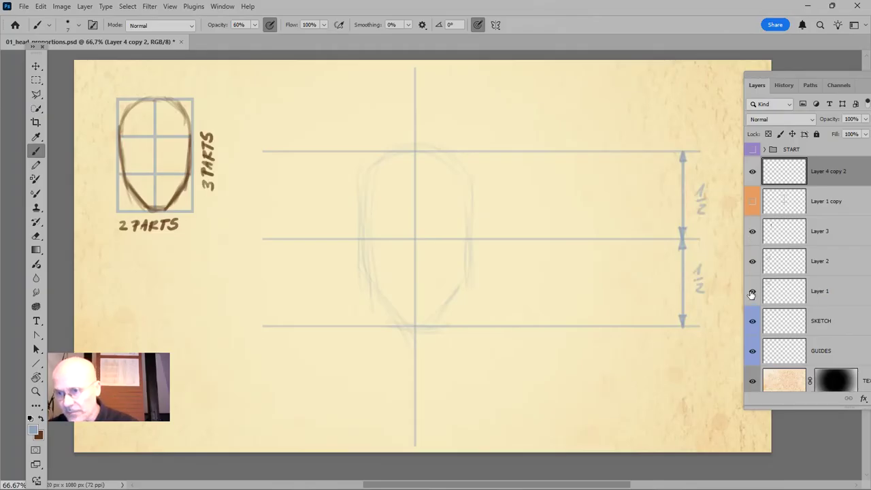
left_click(752, 292)
left_click(752, 292)
left_click(753, 323)
left_click(752, 322)
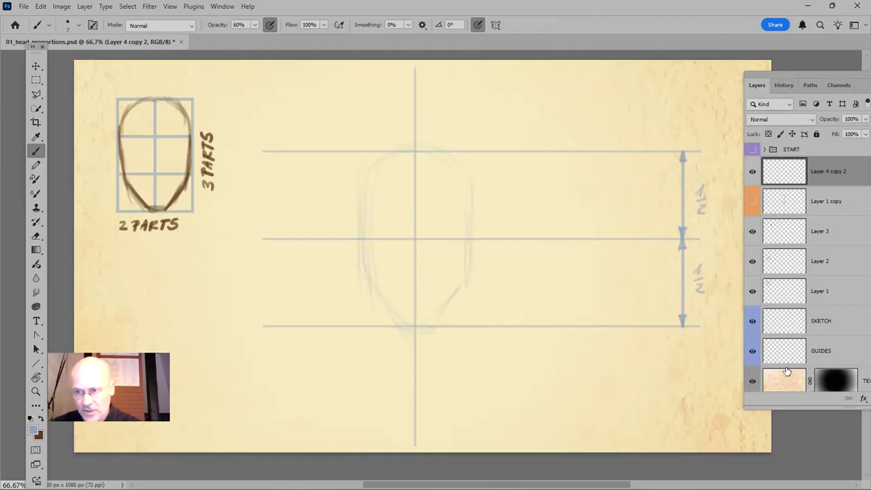
Change the colour label of the SKETCH layer to red and keep that layer active
left_click(842, 325)
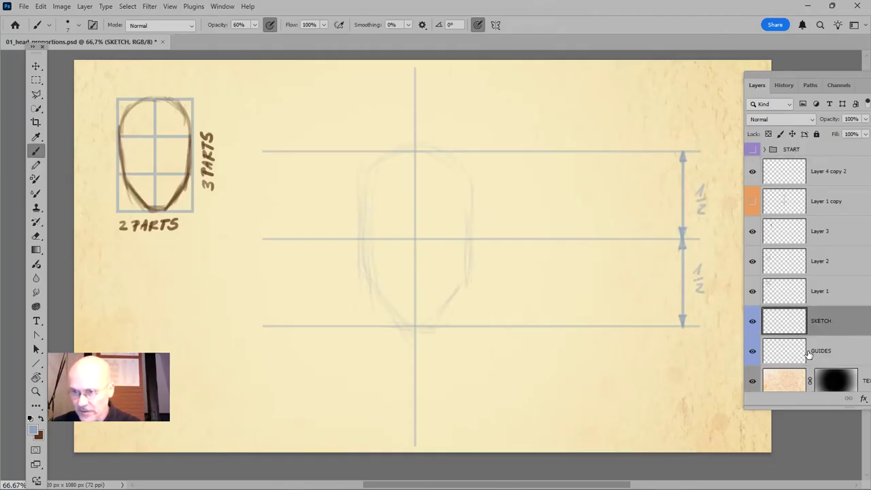
right_click(752, 331)
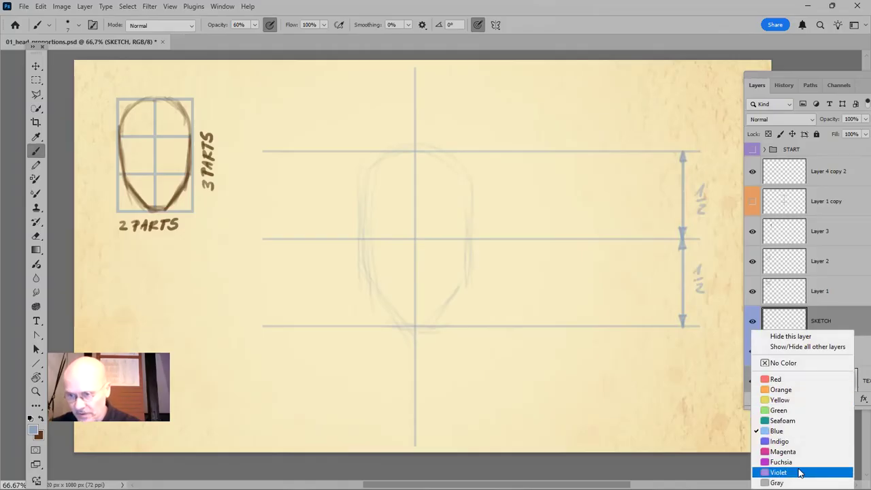
left_click(795, 380)
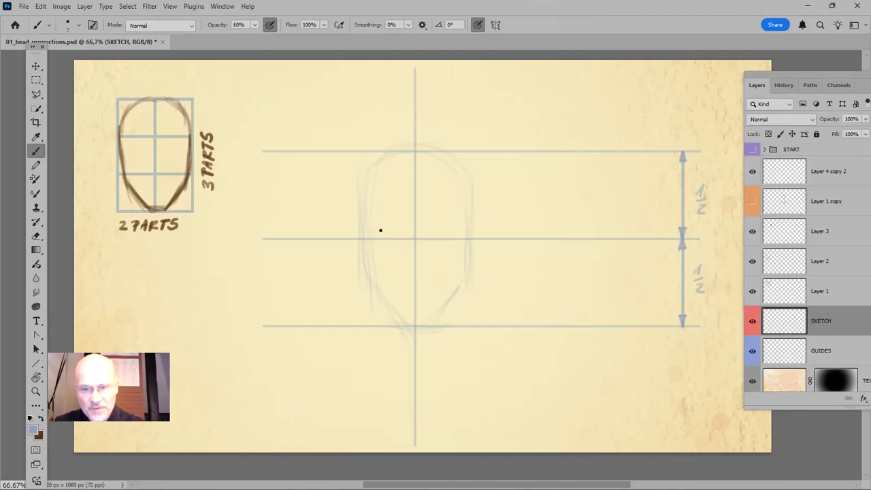
Paint two almond-shaped eyes on the middle line either side of the centre line, using a size 10 brush at 20% and 30% opacity
key("bracketright")
key("bracketright")
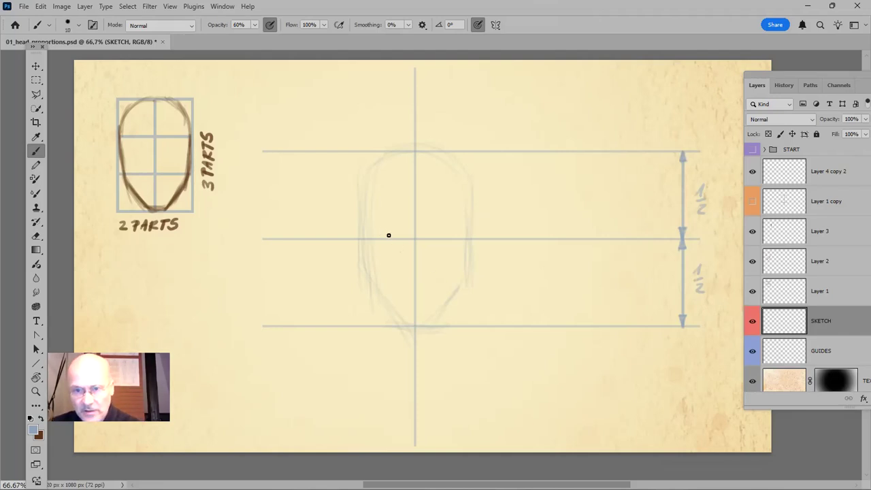
key("2")
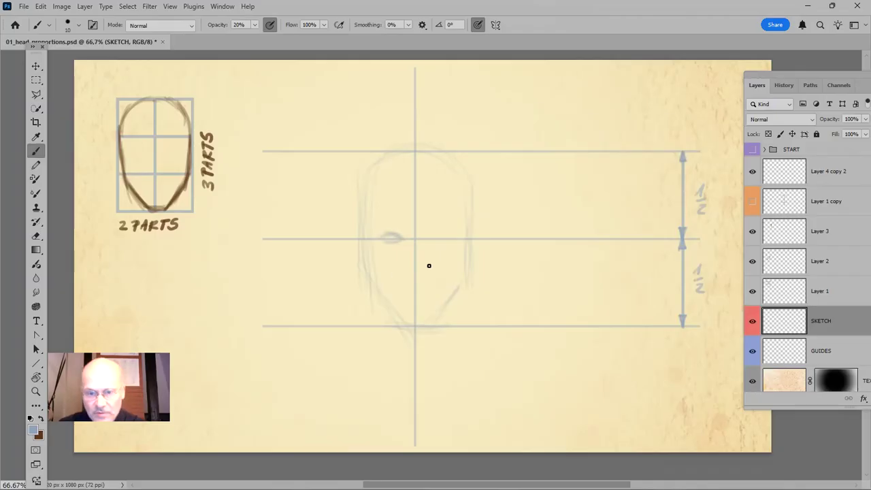
key("3")
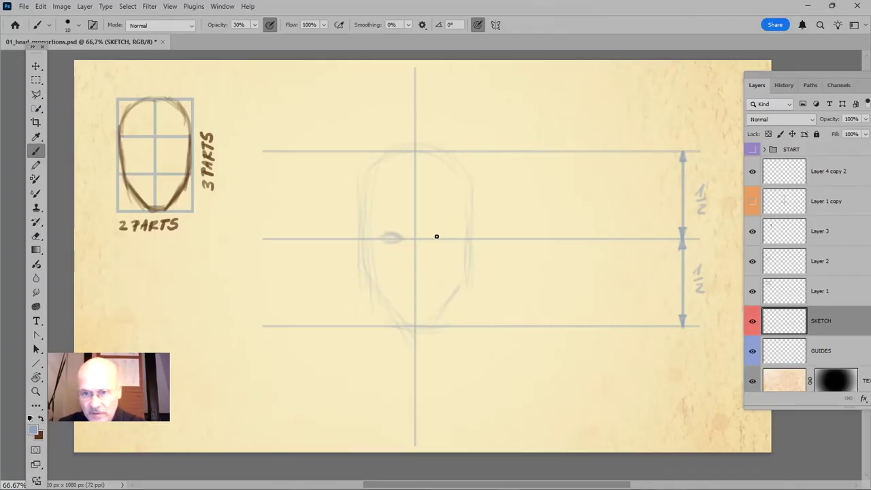
left_click_drag(429, 237, 450, 240)
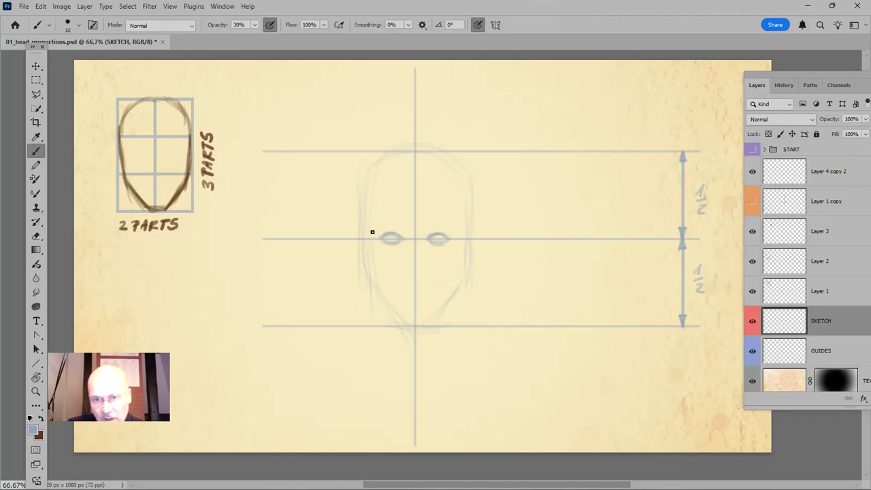
Paint a curved eyebrow above each eye at 30% opacity and save the drawing
left_click_drag(372, 231, 404, 230)
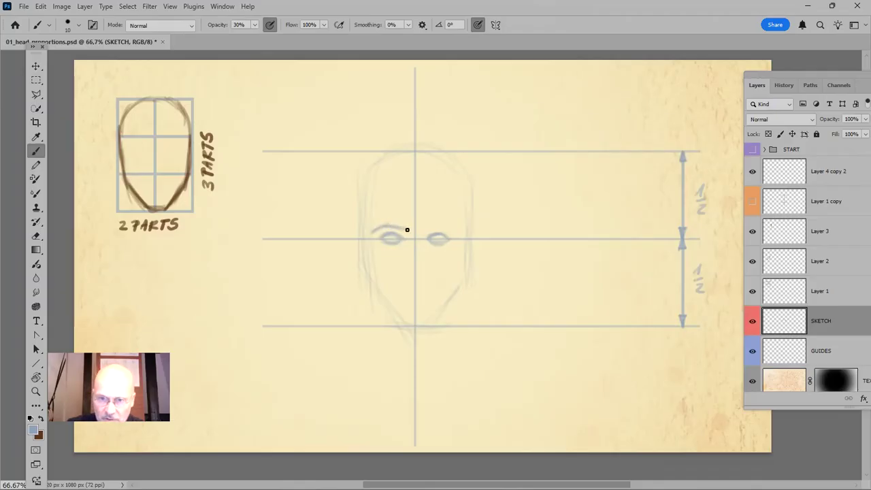
left_click_drag(426, 230, 443, 227)
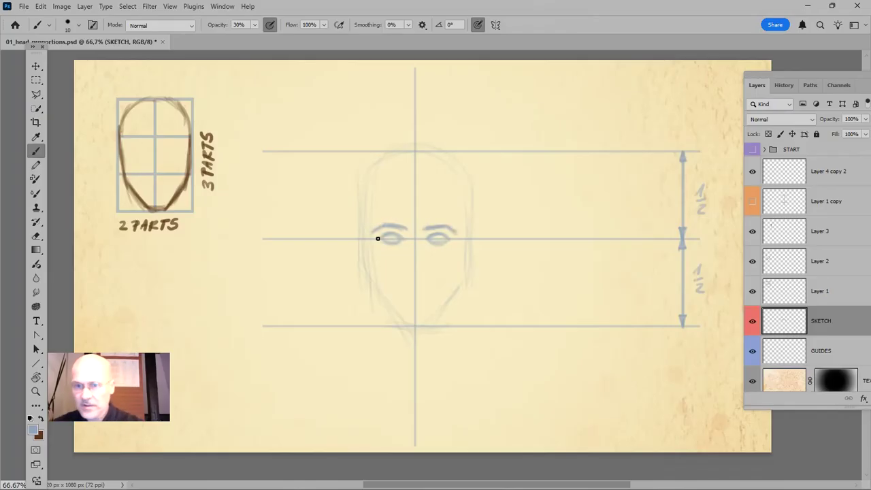
key("ctrl+s")
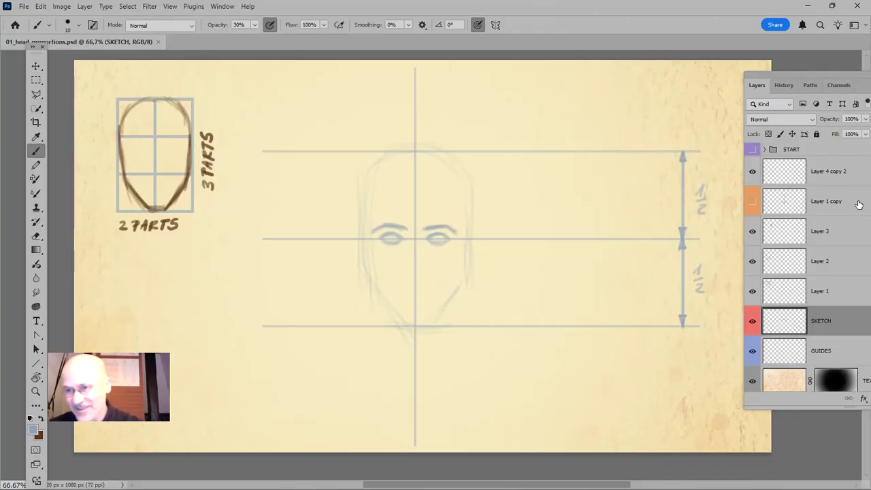
On a new layer above Layer 4 copy 2, draw a 6 px horizontal line through the eyebrows and align its left end with the other lines
left_click(820, 174)
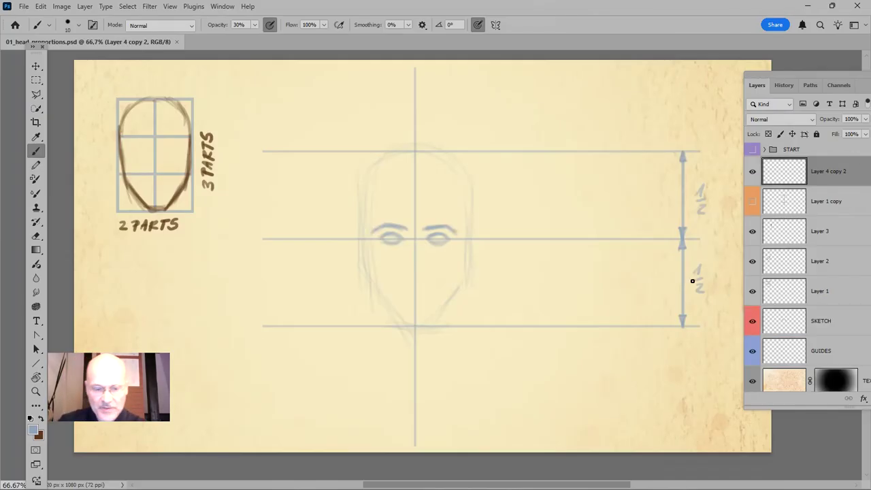
key("ctrl+shift+n")
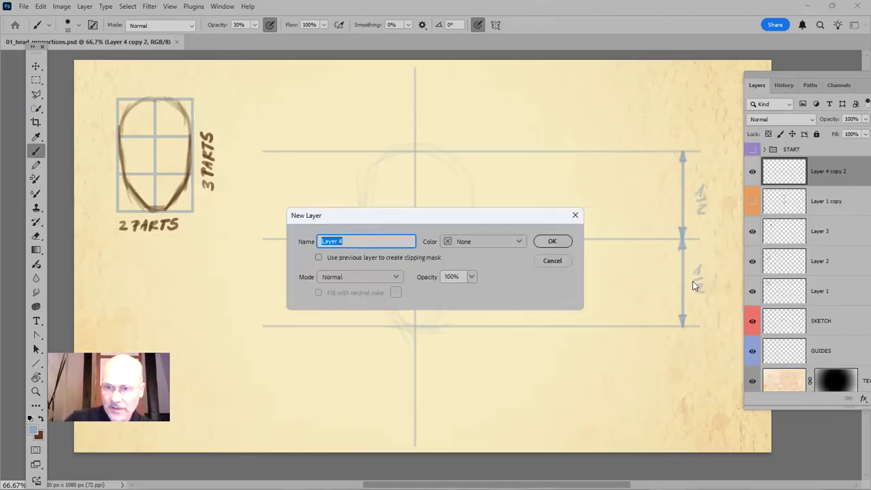
key("Return")
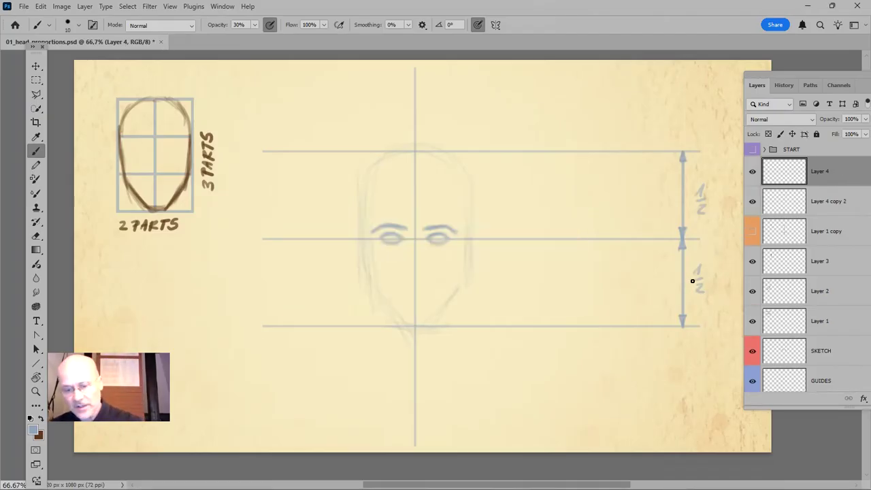
key("u")
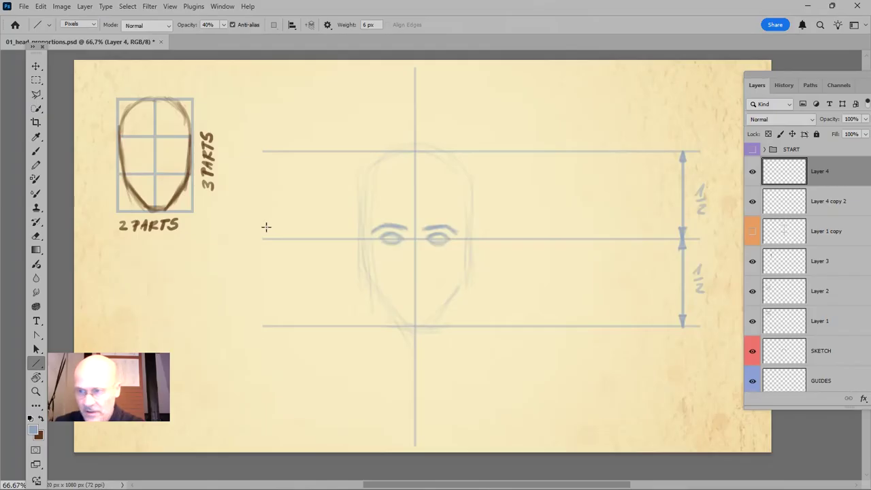
left_click_drag(265, 227, 624, 232)
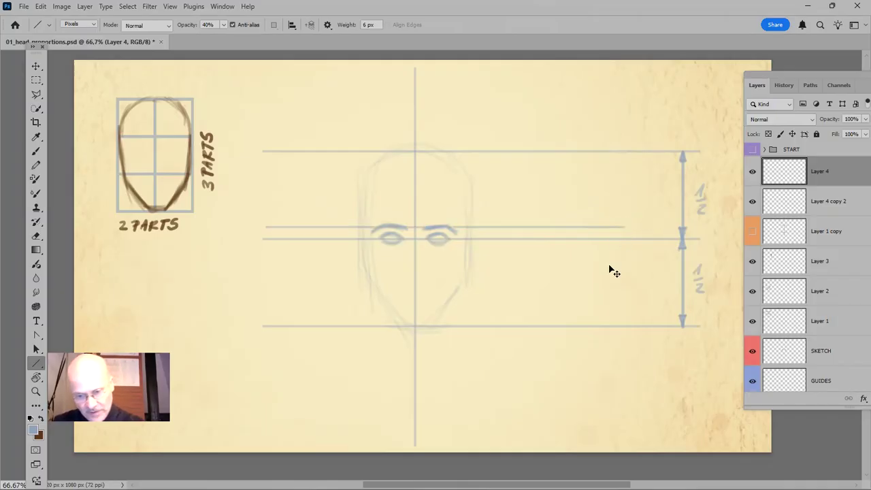
key("v")
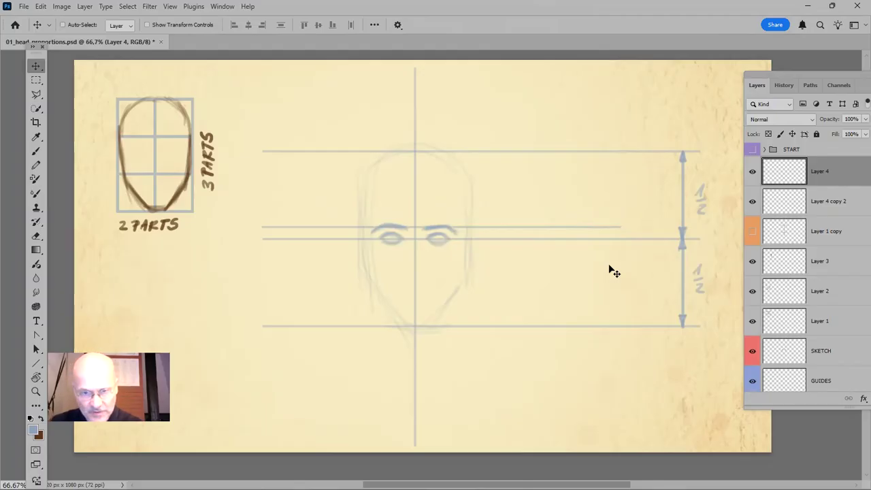
left_click(197, 180, "ctrl")
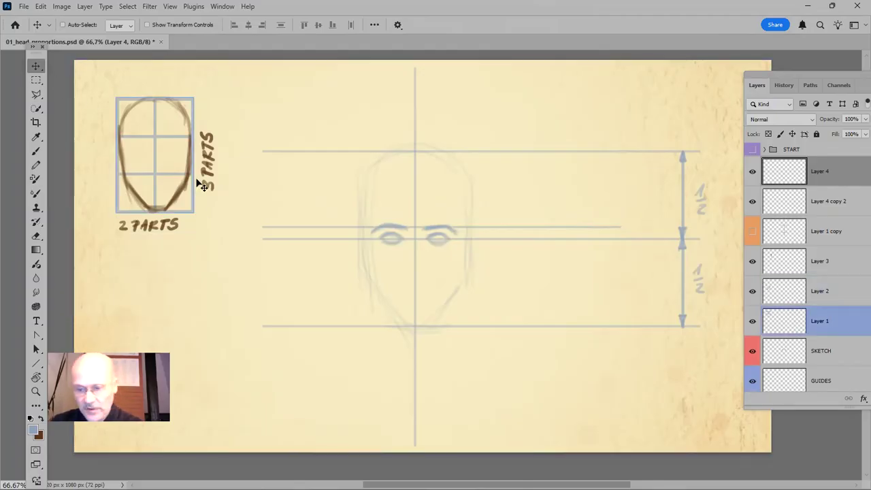
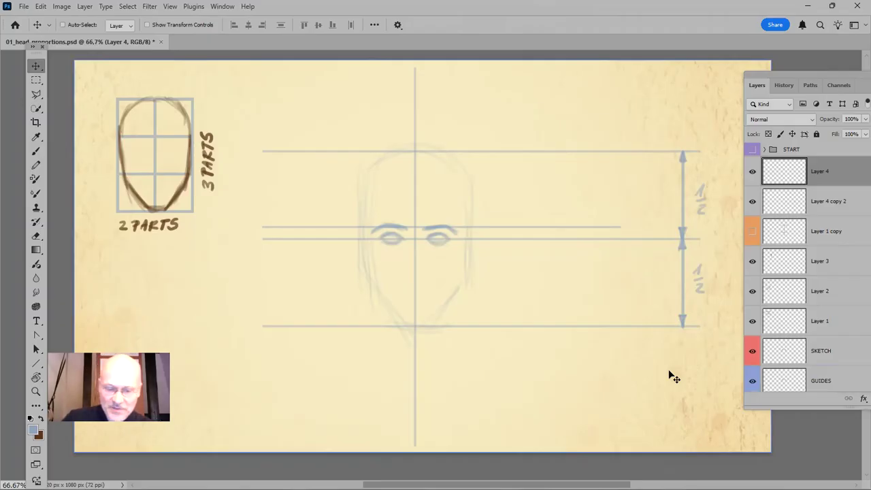
Duplicate the eyebrow line layer twice and move the newest copy straight down onto the chin line
key("ctrl+j")
key("ctrl+j")
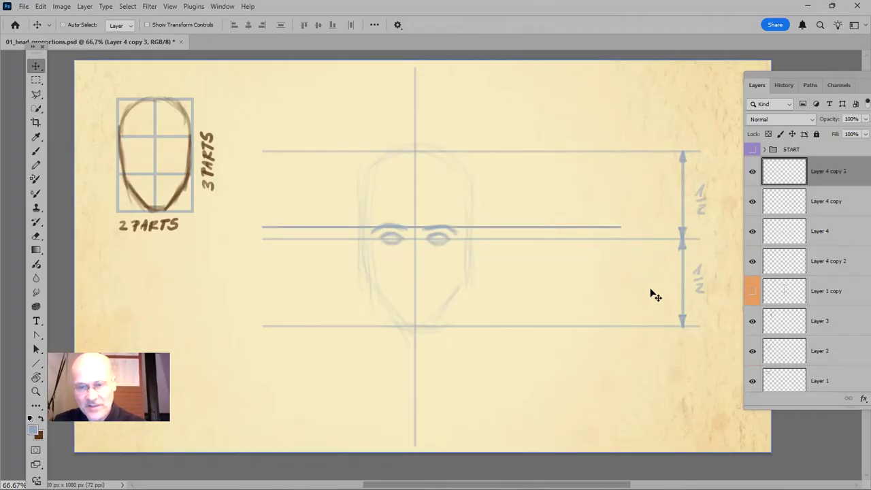
left_click_drag(423, 231, 424, 327)
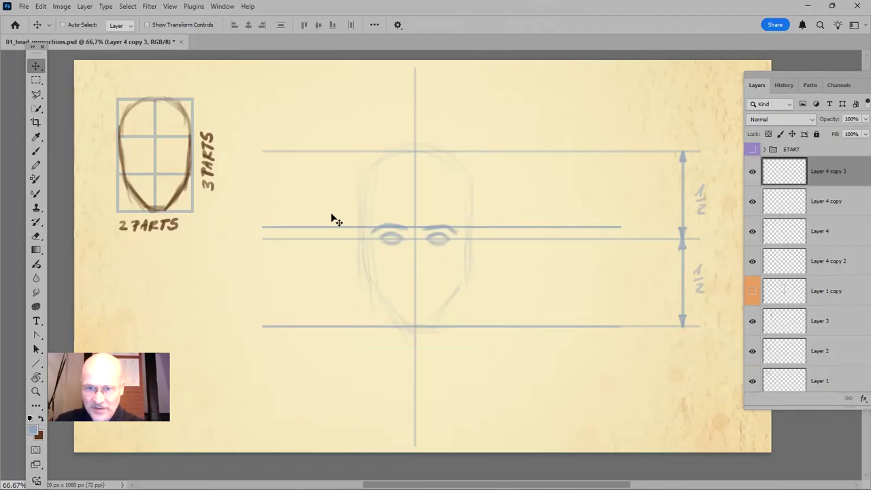
Select Layer 4 and its two new copies and distribute them evenly by vertical centres between the eyebrow and chin lines
left_click(821, 234, "shift")
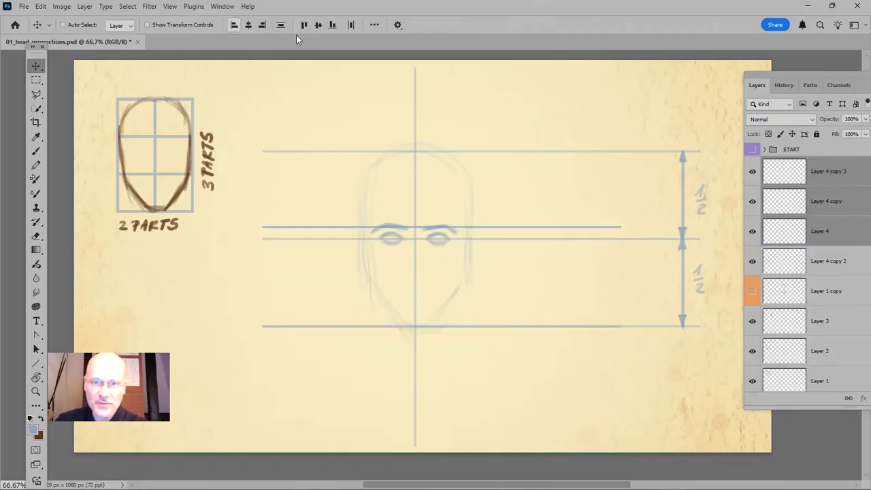
left_click(375, 25)
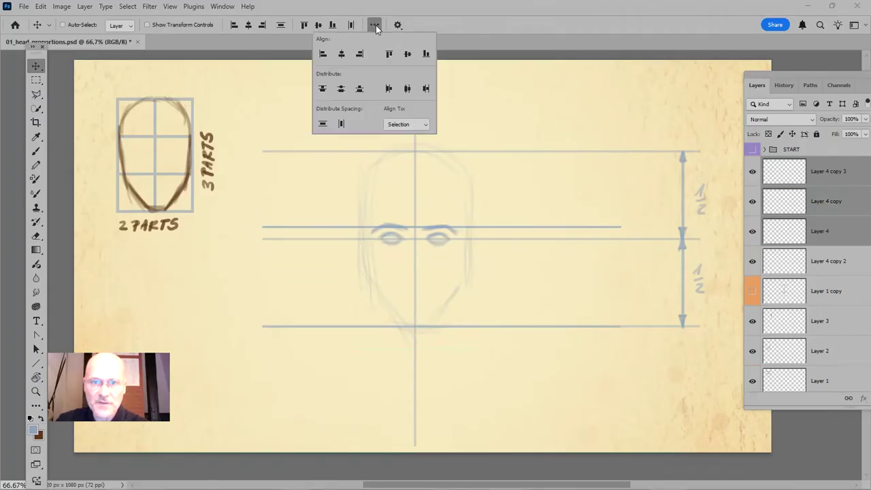
left_click(341, 91)
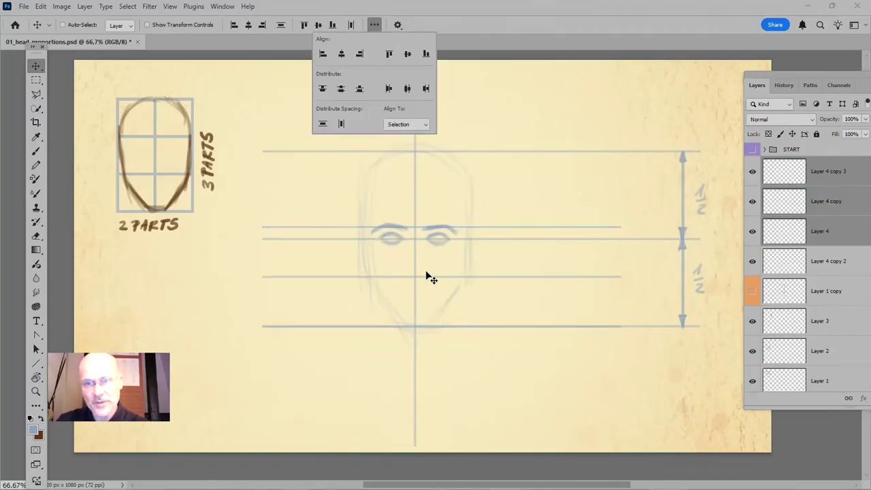
left_click(540, 27)
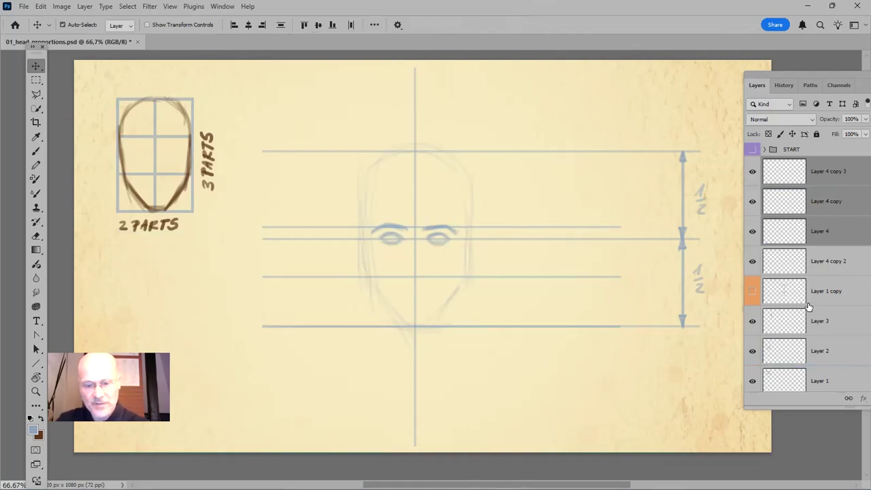
Merge the three line layers and remove the duplicate chin line using a rectangular marquee with Normal style
key("ctrl+e")
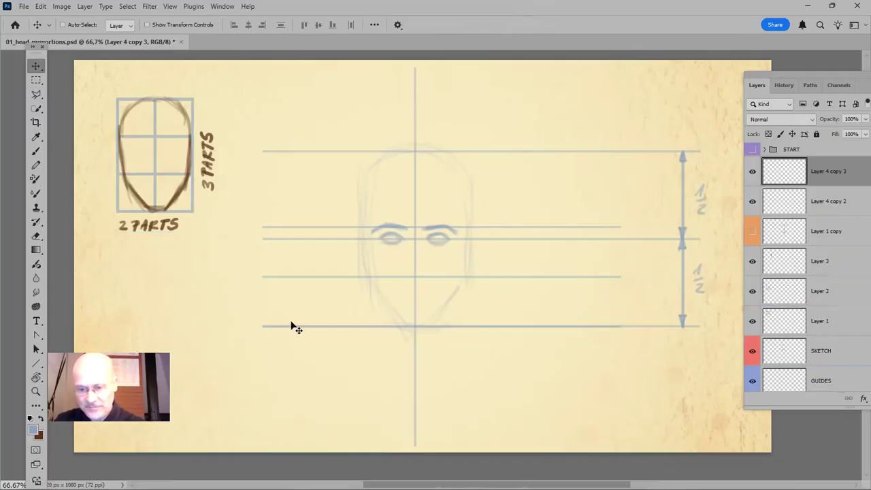
key("m")
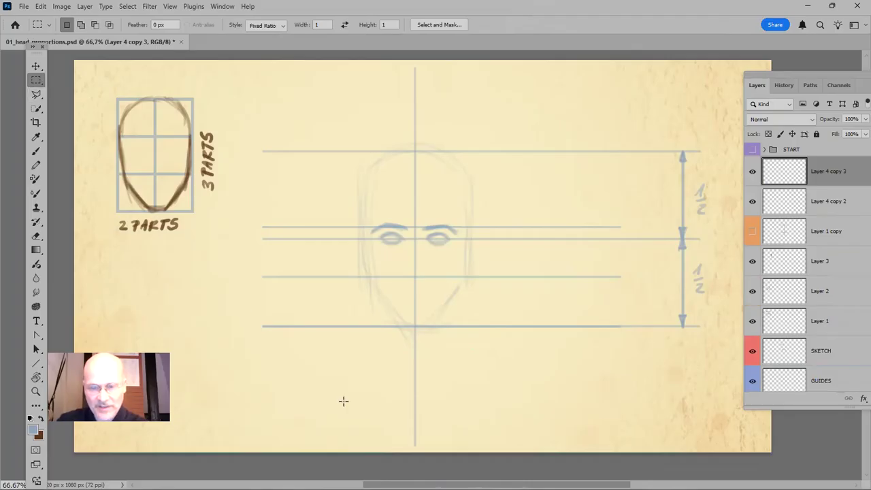
left_click_drag(227, 306, 670, 406)
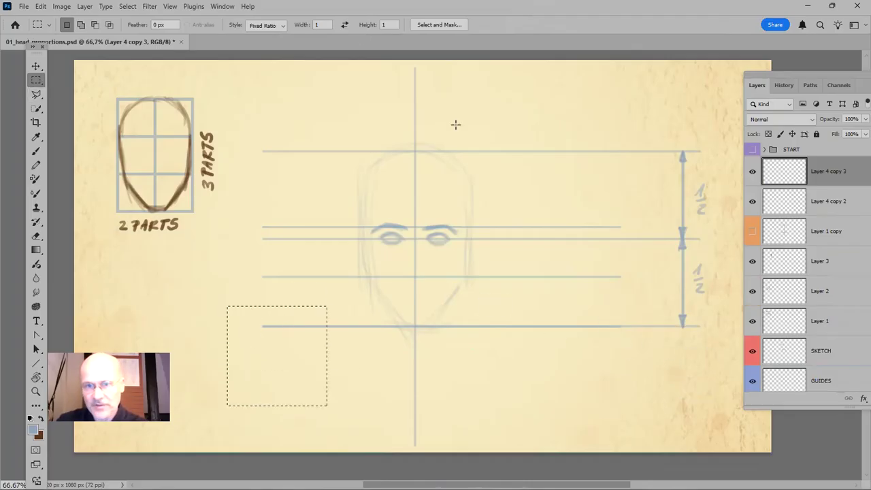
left_click(277, 27)
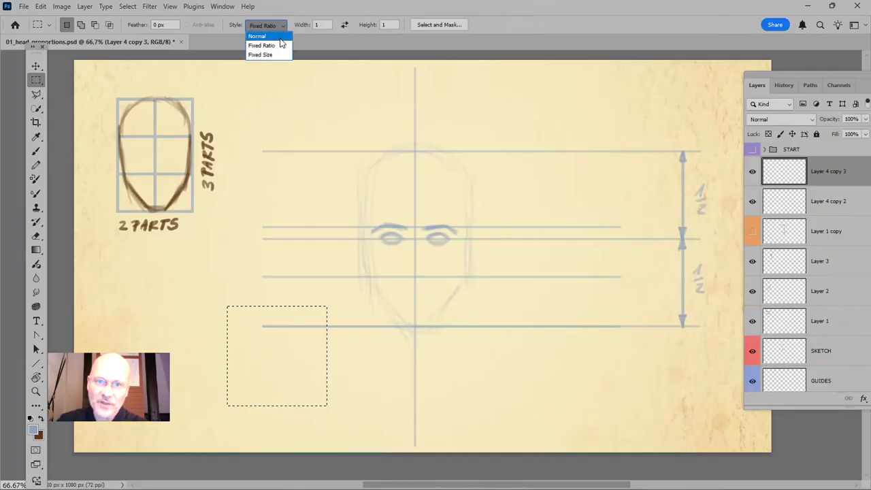
left_click(279, 34)
left_click_drag(644, 307, 231, 379)
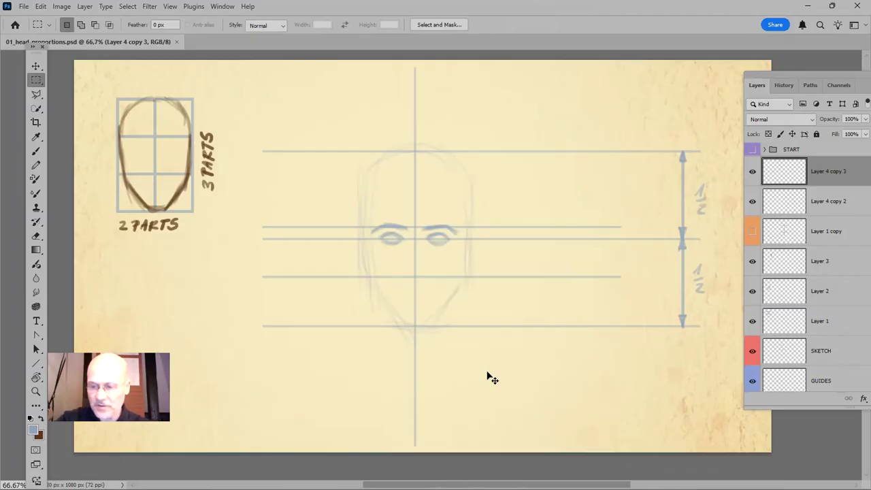
Paint the nose with a size 7 brush at 30% opacity, its base on the line between the eyebrows and chin
key("ctrl+plus")
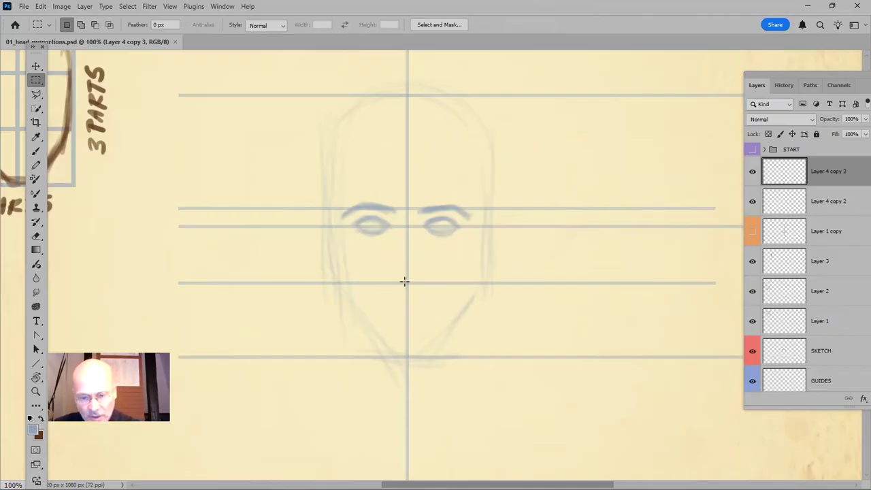
key("b")
key("bracketleft")
key("bracketleft")
key("bracketleft")
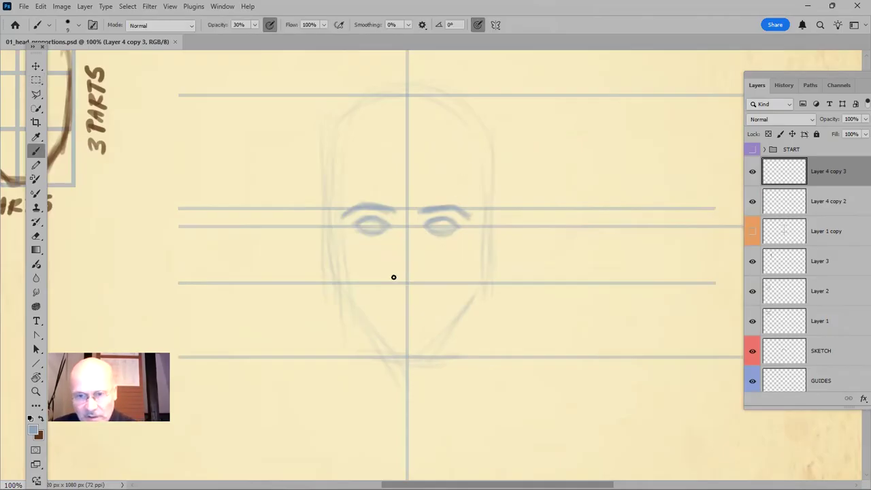
left_click(394, 282)
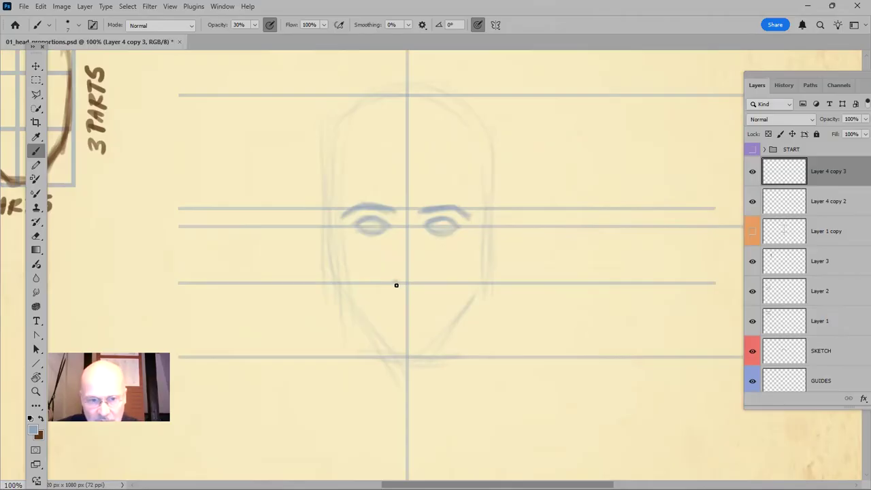
left_click_drag(399, 270, 410, 284)
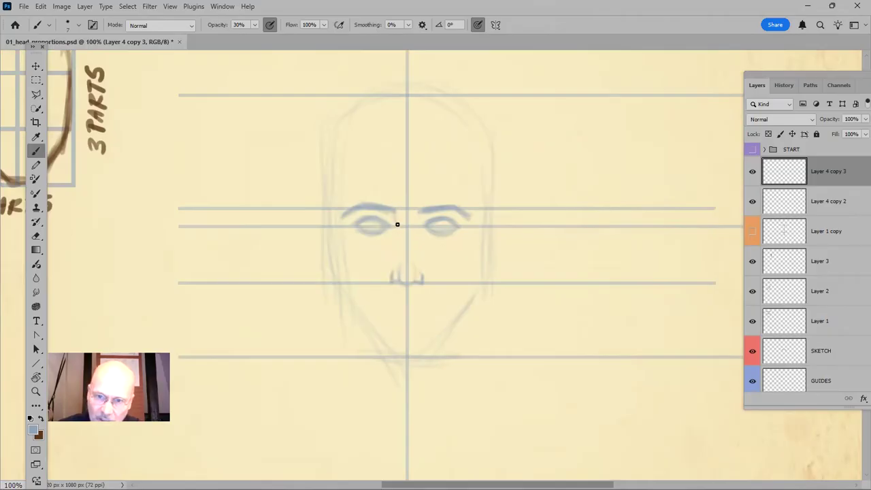
left_click_drag(399, 238, 399, 271)
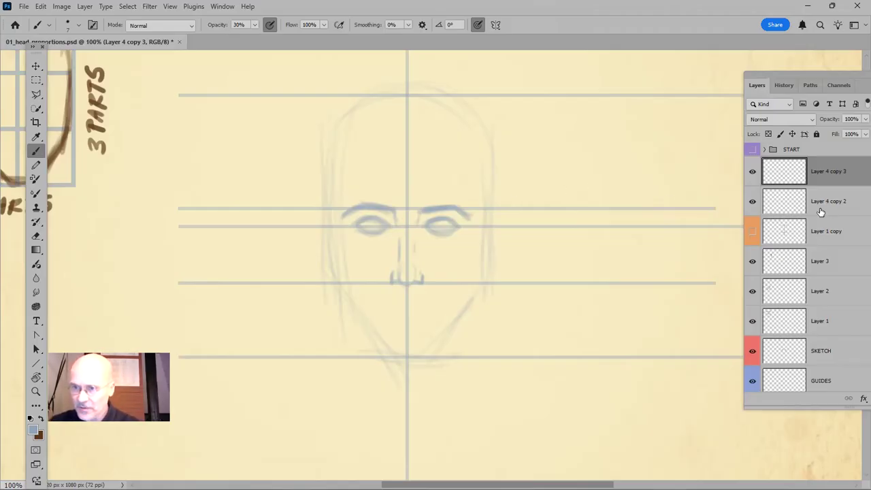
Move Layer 4 copy 3 below Layer 1, directly above the SKETCH layer
left_click(751, 232)
left_click(751, 232)
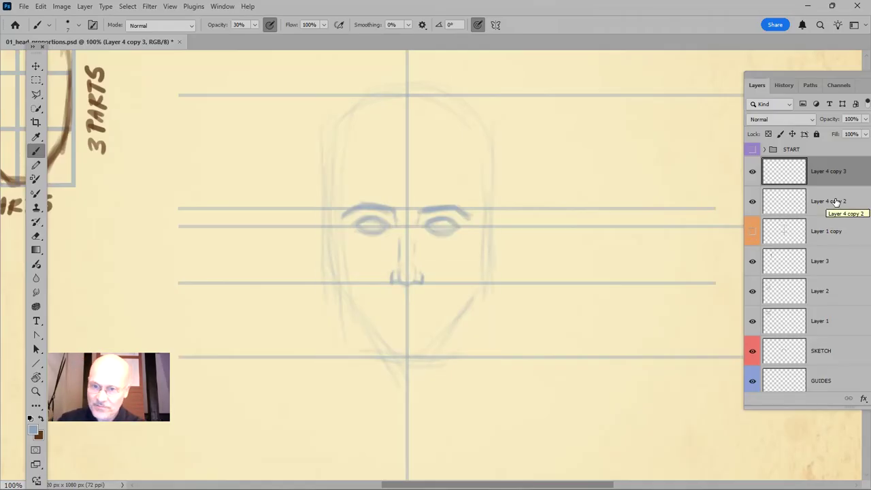
left_click_drag(847, 172, 829, 338)
left_click(751, 321)
left_click(751, 321)
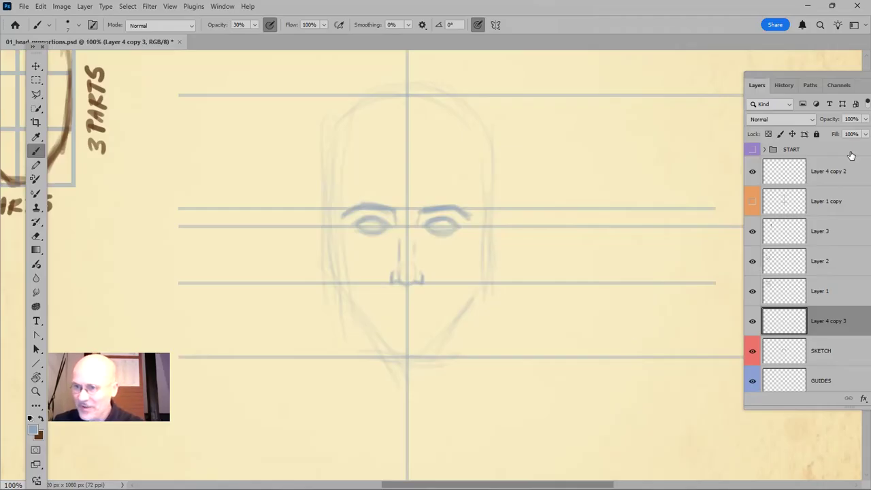
On a new layer above Layer 4 copy 2, draw a 6 px vertical line from the left eye's inner corner to just below the chin
left_click(834, 184)
left_click(751, 172)
left_click(752, 173)
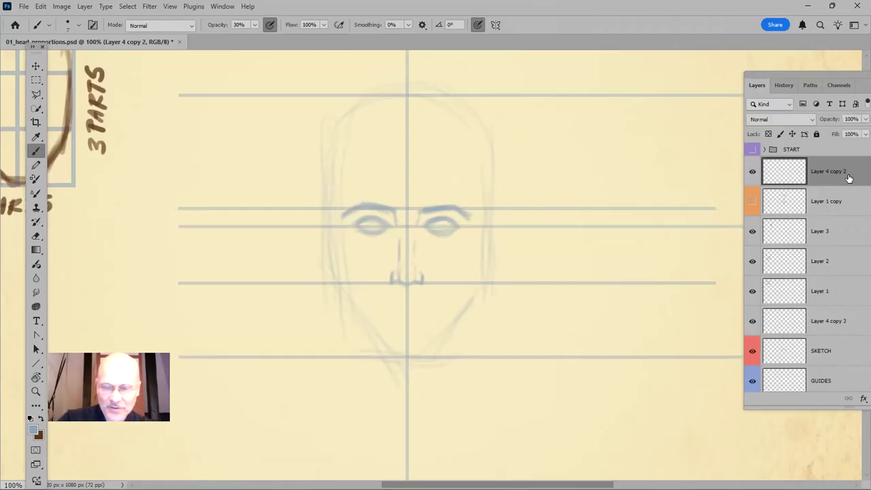
key("ctrl+shift+n")
key("Return")
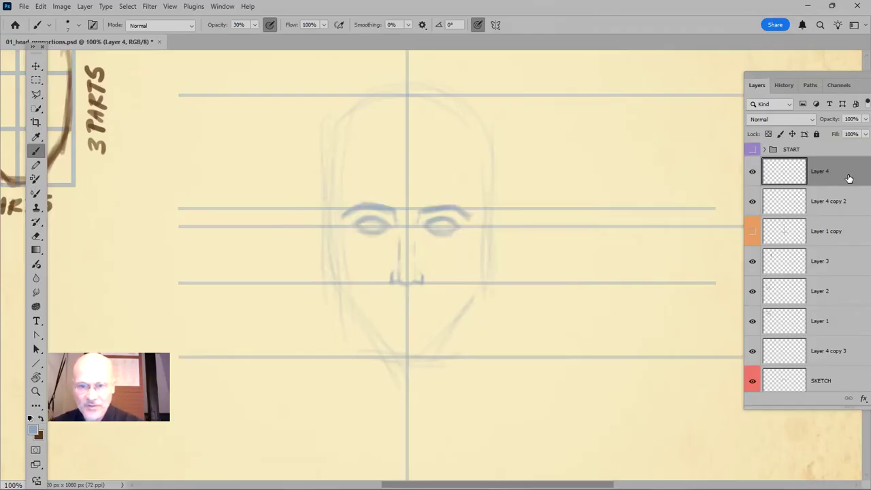
key("u")
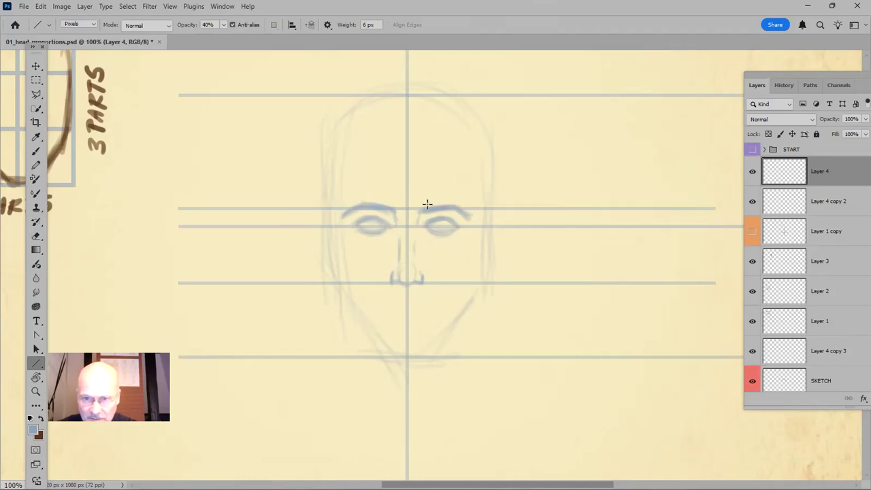
left_click_drag(390, 224, 387, 373)
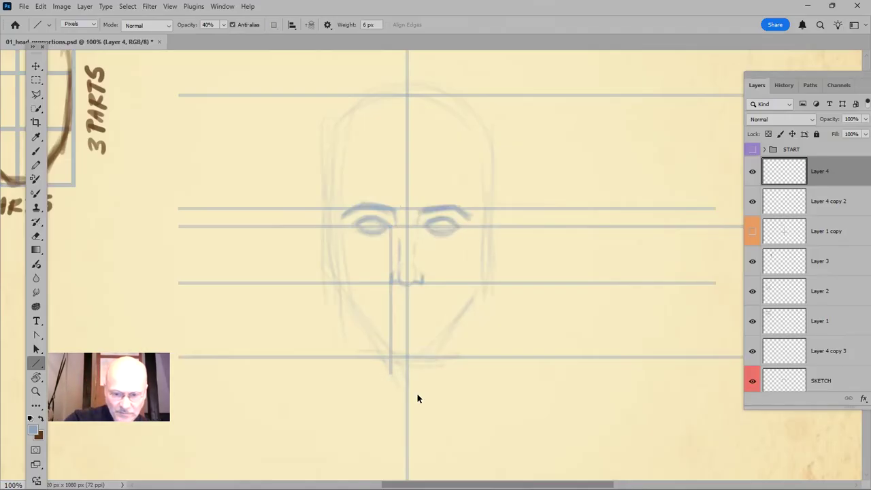
Duplicate the vertical line, move the copy to the right eye's inner corner and merge both lines into Layer 4
key("ctrl+j")
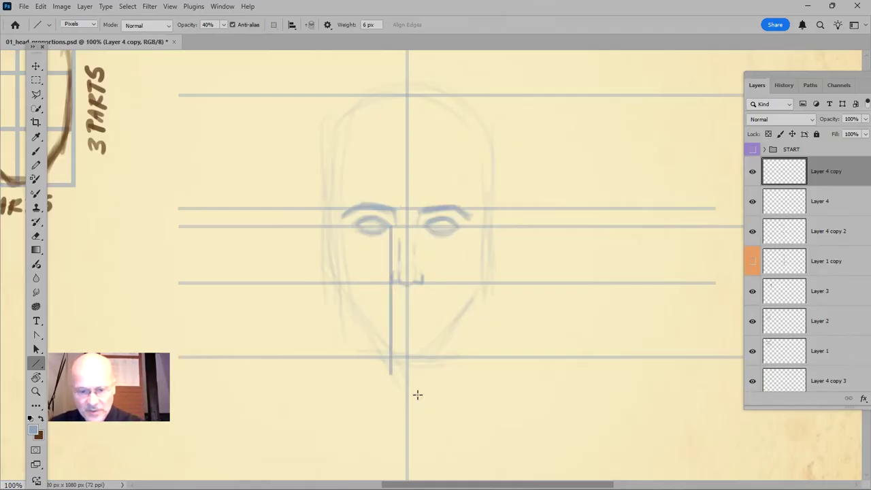
key("v")
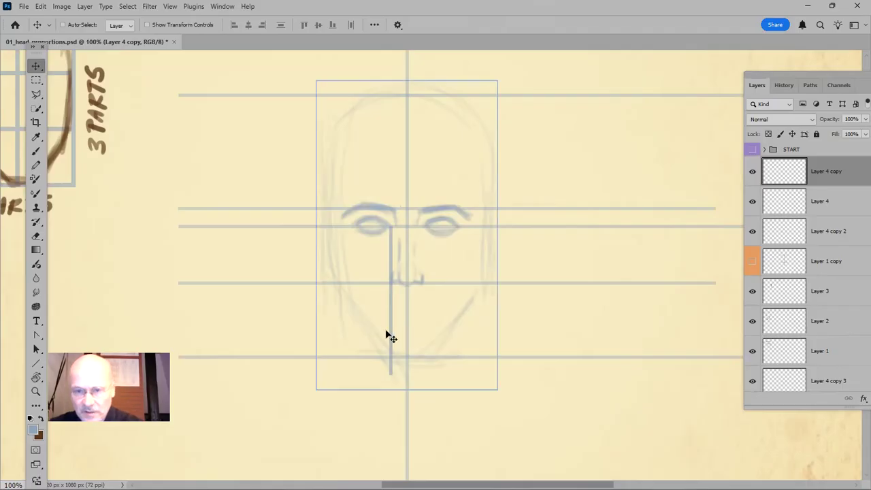
left_click_drag(392, 306, 424, 305)
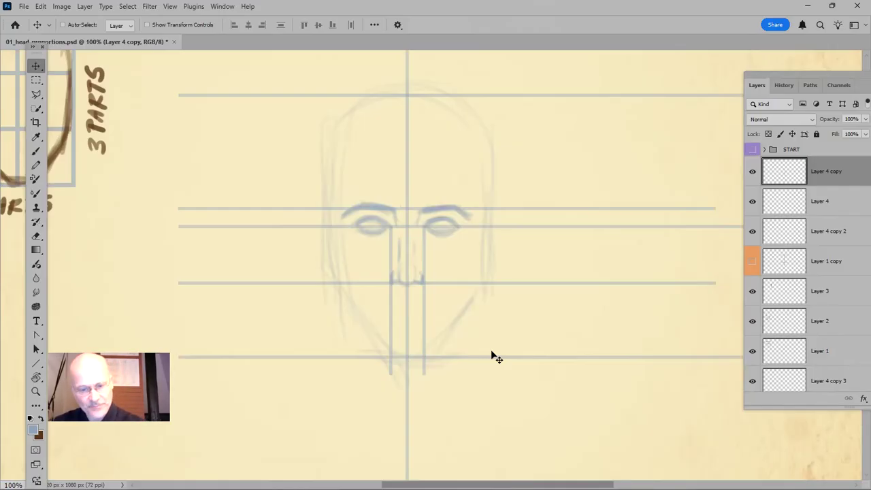
key("Delete")
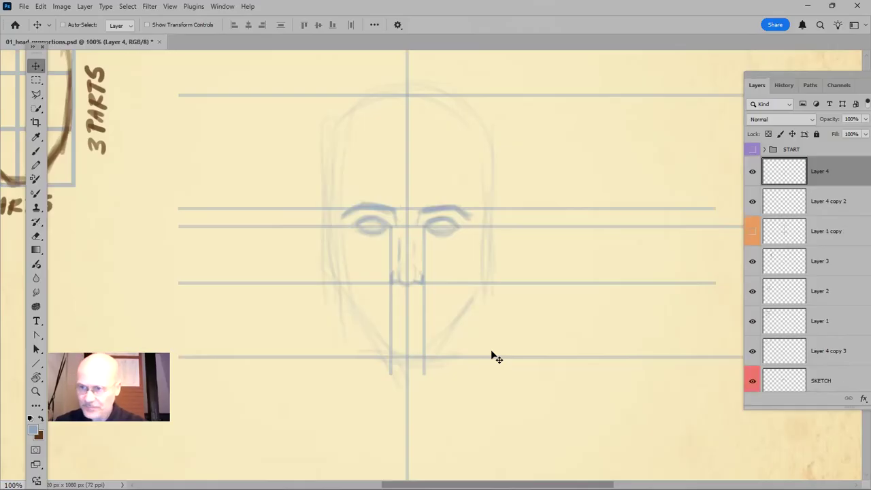
On the SKETCH layer, paint pupils into both eyes with the size 7 brush at 30% opacity
scroll(856, 374, "down", 1)
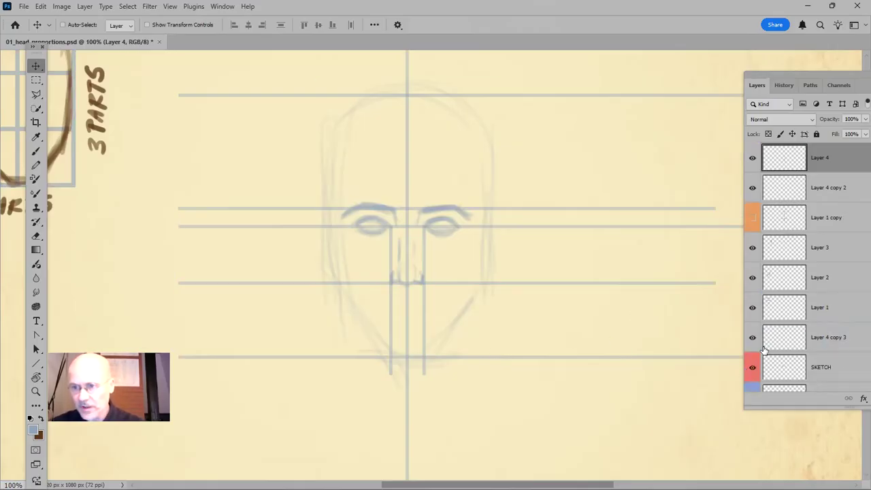
left_click(844, 374)
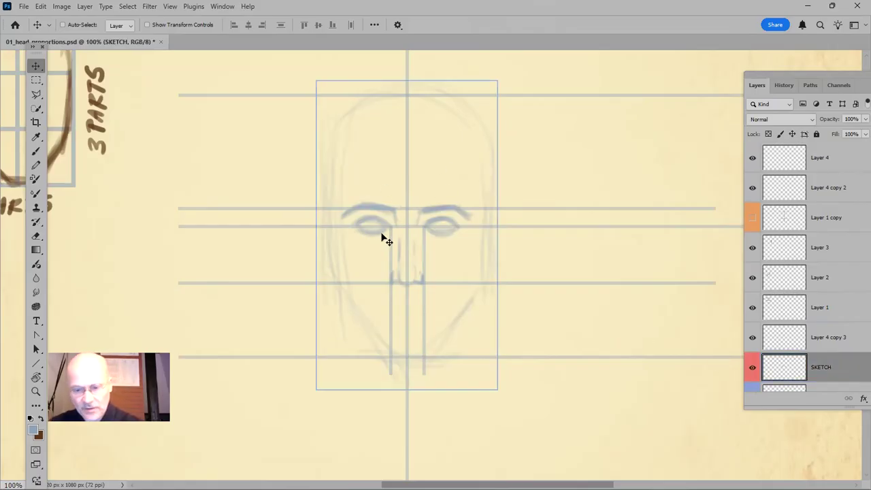
key("b")
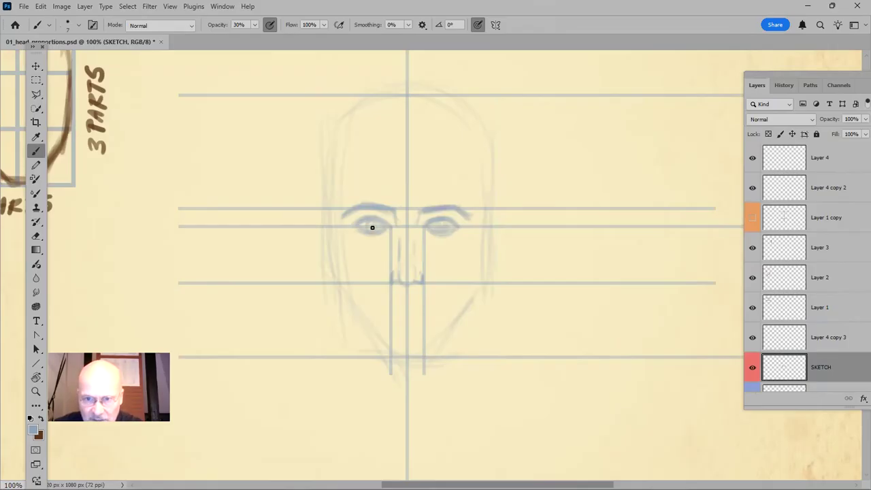
left_click_drag(373, 228, 372, 371)
key("ctrl+z")
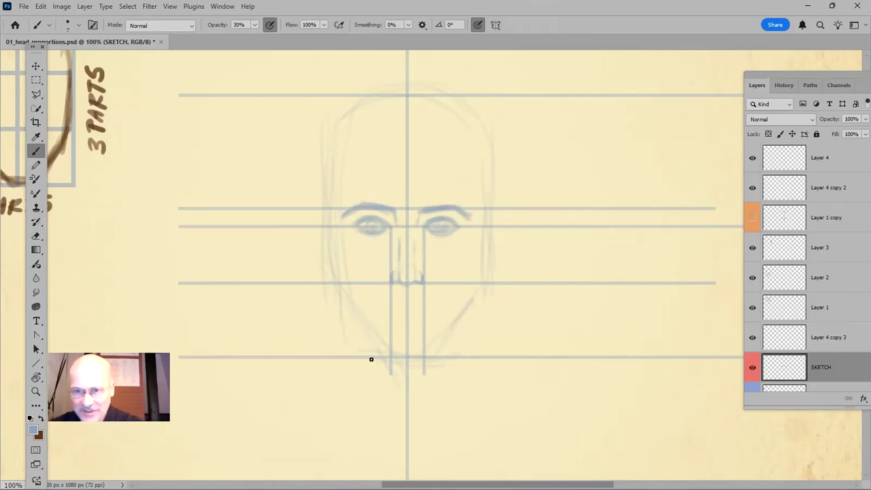
On a new layer above SKETCH, draw a 6 px vertical line at 40% opacity from the left pupil to just below the chin
key("ctrl+shift+n")
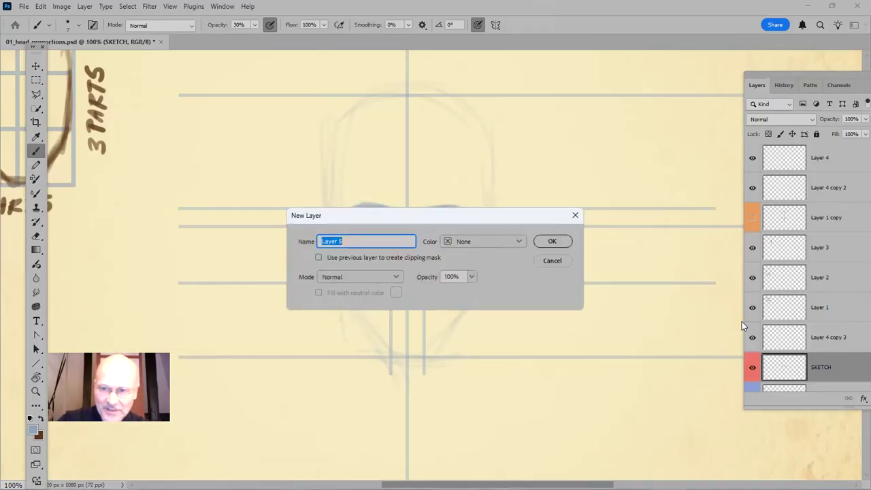
key("Return")
key("z")
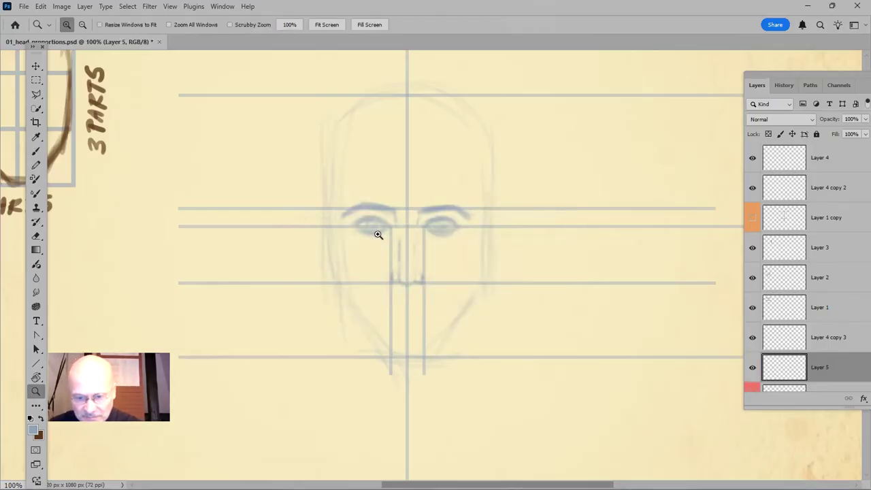
key("u")
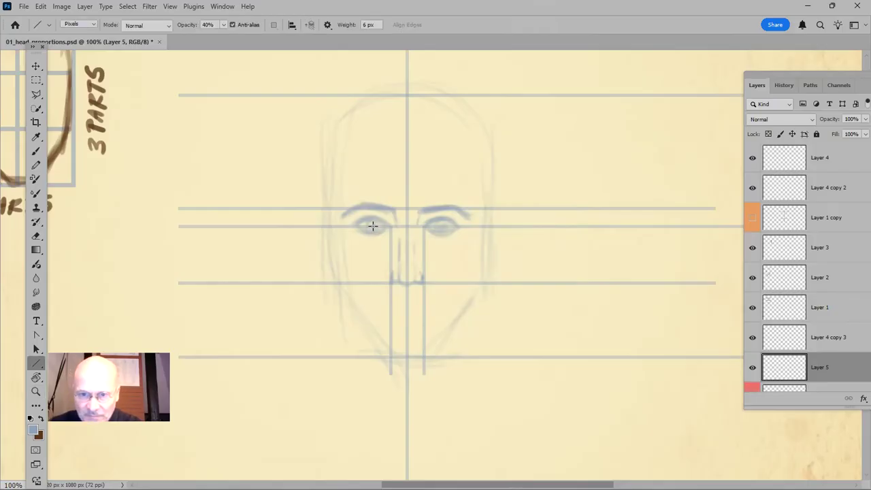
left_click_drag(372, 226, 370, 373)
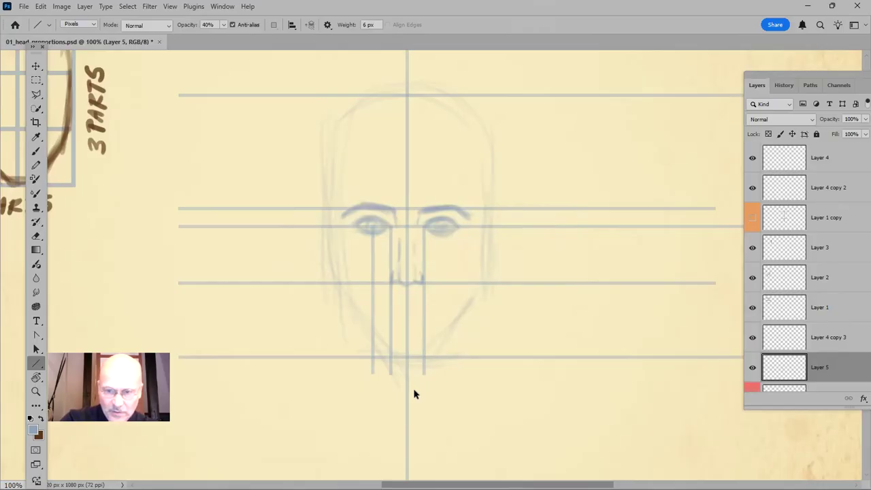
Duplicate the left pupil's vertical line and move the copy to the right eye's pupil
key("ctrl+j")
key("v")
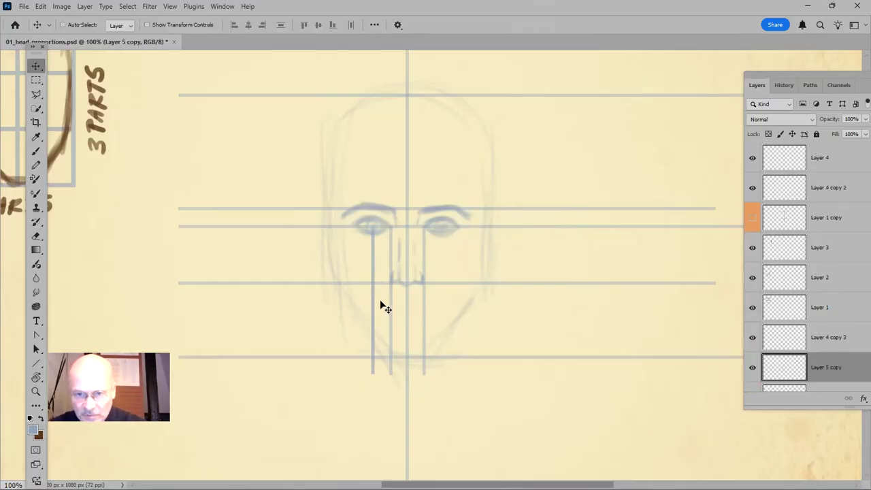
left_click_drag(375, 306, 442, 300)
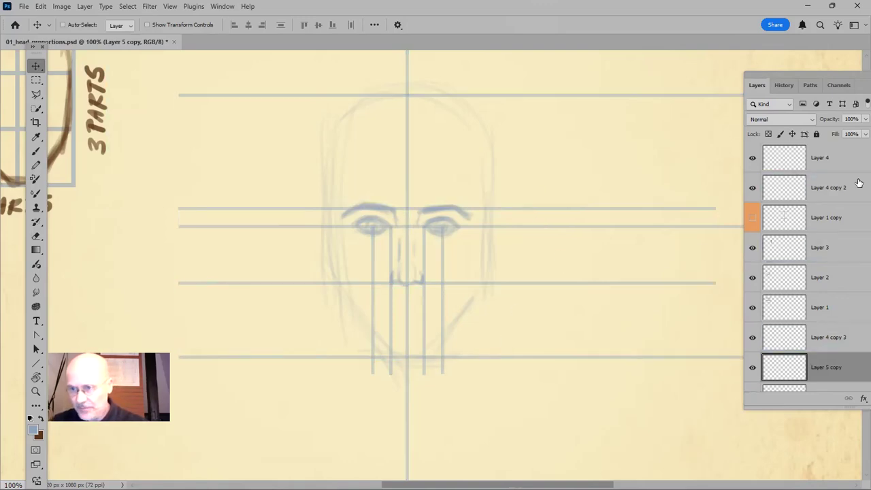
Check the line layers by toggling their visibility, merge Layer 5 copy into Layer 5 and save the file
left_click(751, 188)
left_click(751, 189)
scroll(819, 229, "up", 1)
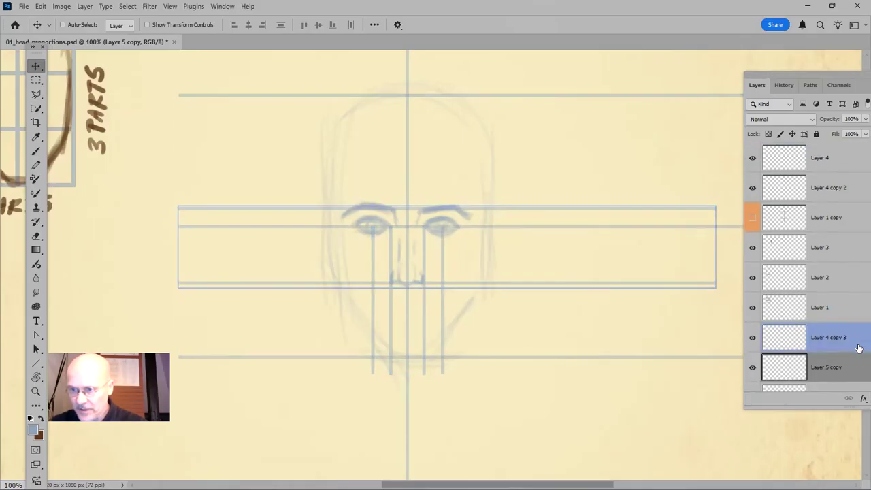
scroll(819, 319, "down", 1)
left_click(753, 331)
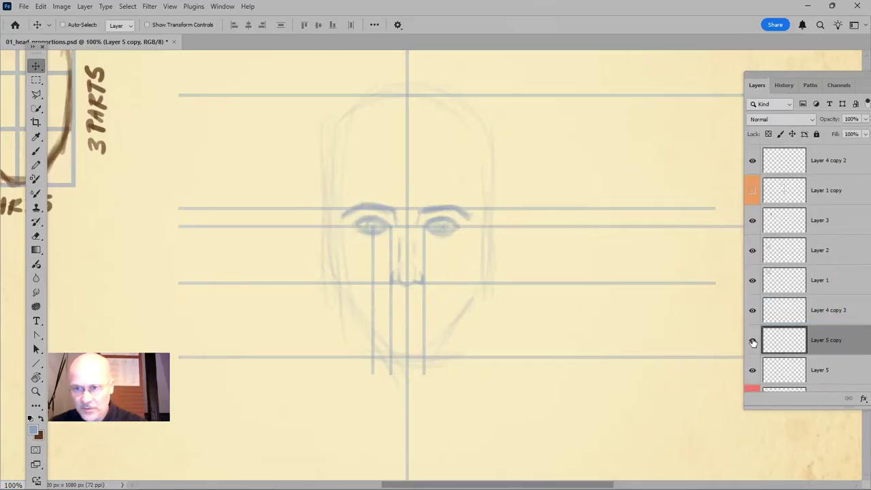
left_click(752, 331)
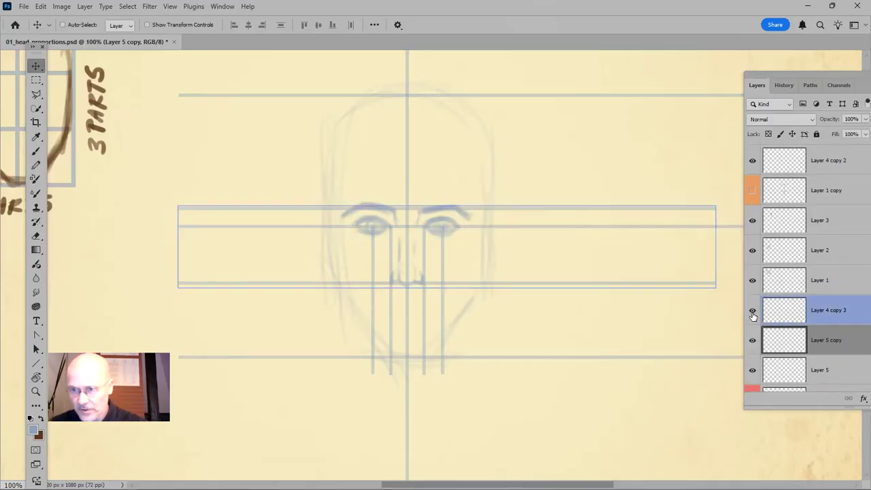
scroll(800, 364, "down", 1)
left_click(752, 358)
left_click(752, 358)
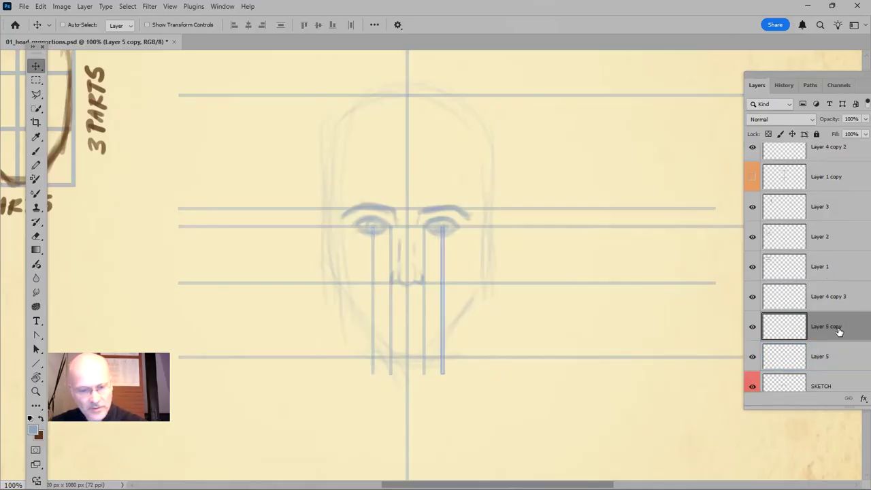
key("Delete")
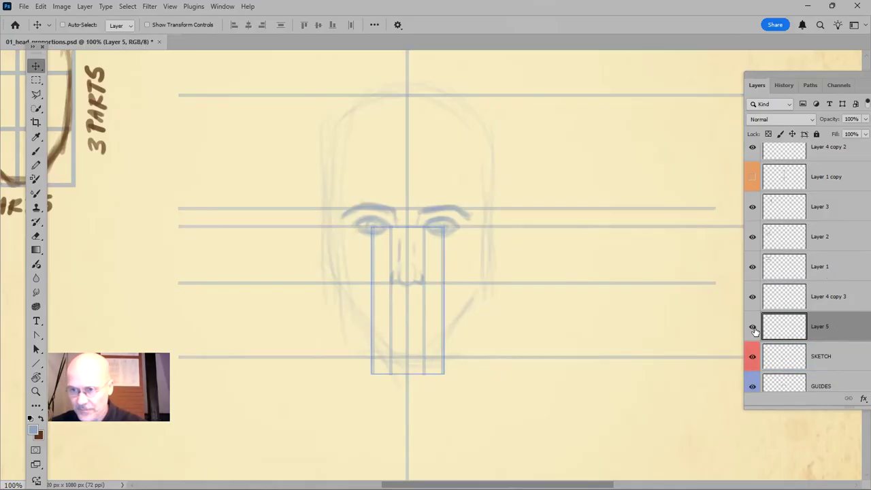
left_click(752, 328)
left_click(752, 327)
key("ctrl")
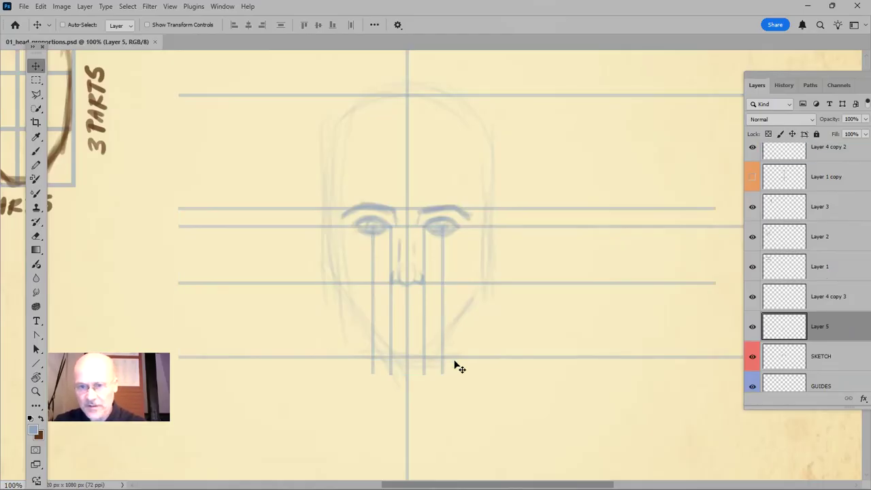
On Layer 5, draw a straight vertical measuring line beside the head from the eyebrow line to the chin line with the brush at 60% opacity
left_click_drag(747, 74, 809, 81)
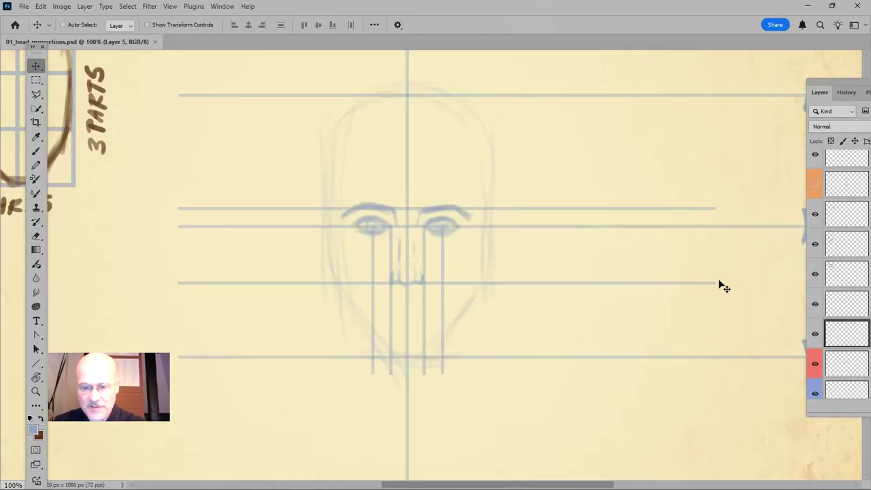
left_click_drag(679, 301, 593, 278)
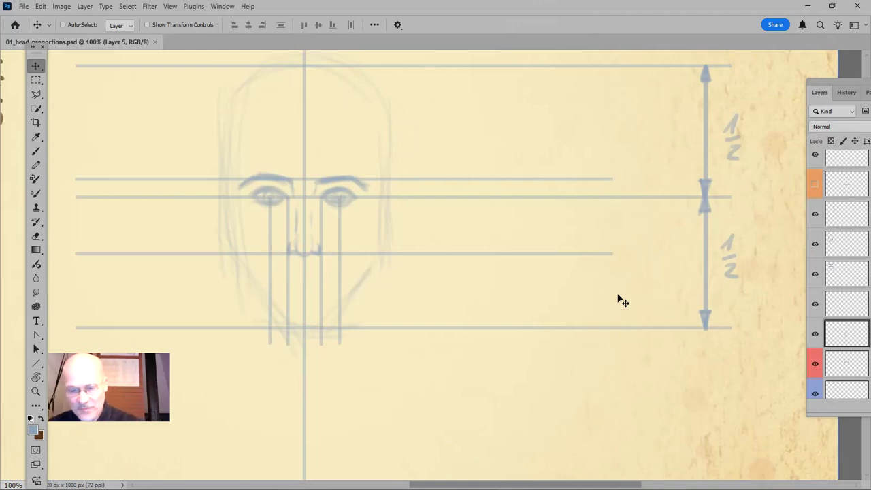
key("b")
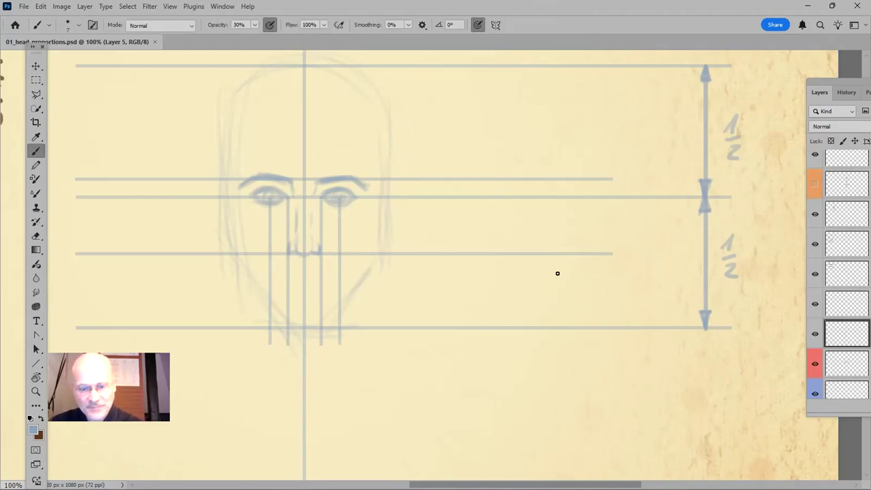
key("6")
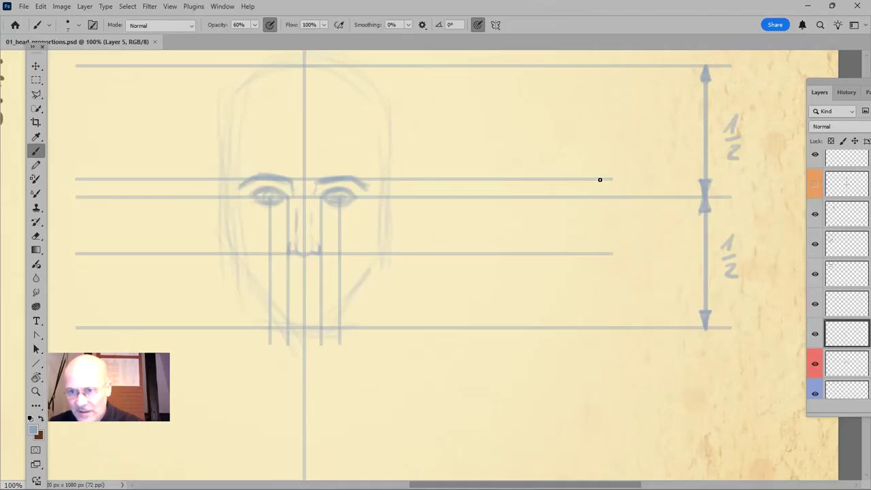
left_click_drag(594, 180, 599, 296)
key("ctrl+z")
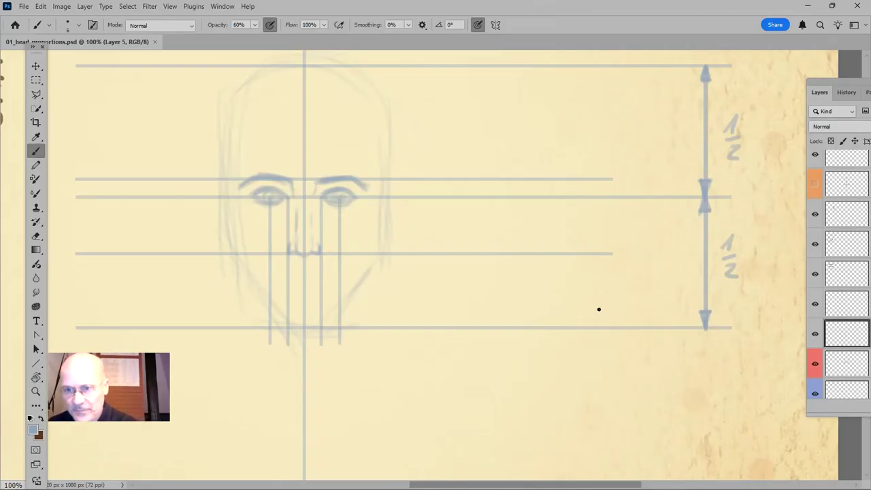
left_click_drag(592, 180, 596, 327)
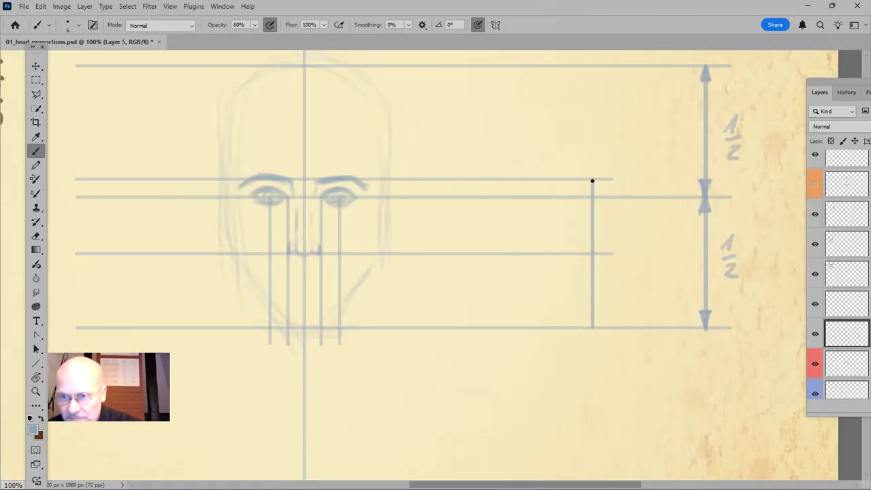
Paint arrowheads on the measuring line at the eyebrow, nose and chin lines and label both sections 1/2
mouse_move(594, 182)
left_mouse_down()
mouse_move(596, 199)
mouse_move(588, 199)
mouse_move(595, 199)
left_mouse_up()
mouse_move(589, 236)
left_mouse_down()
mouse_move(595, 268)
mouse_move(590, 264)
left_mouse_up()
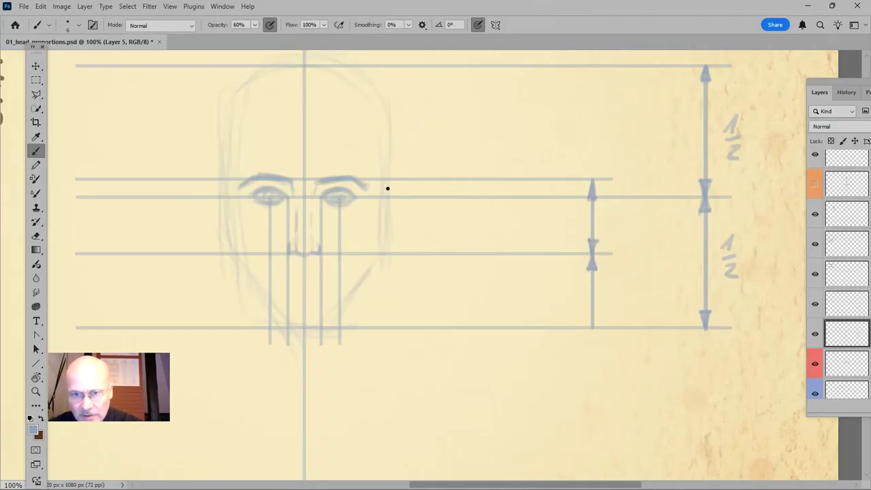
left_click_drag(596, 324, 594, 314)
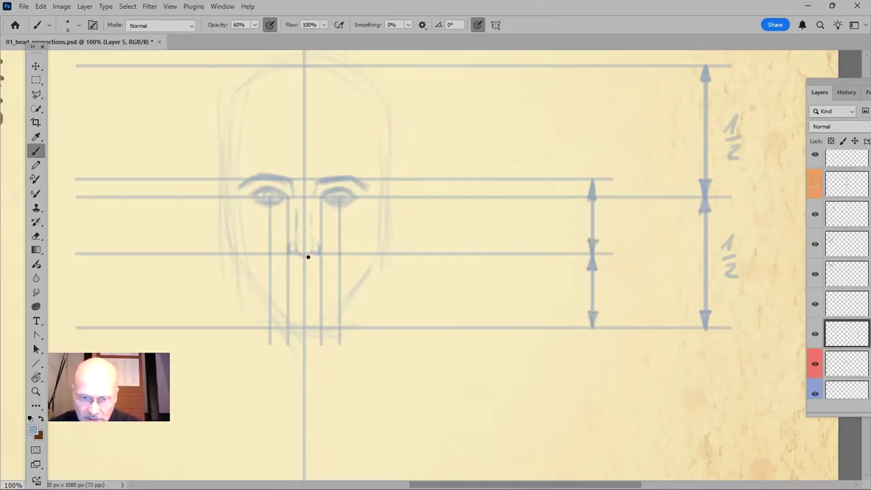
left_click_drag(610, 208, 617, 236)
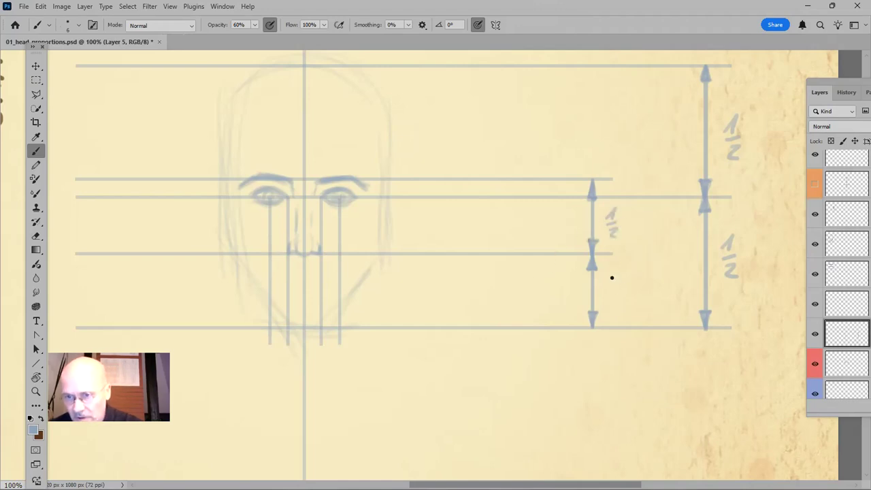
mouse_move(609, 277)
left_mouse_down()
mouse_move(620, 266)
mouse_move(621, 299)
left_mouse_up()
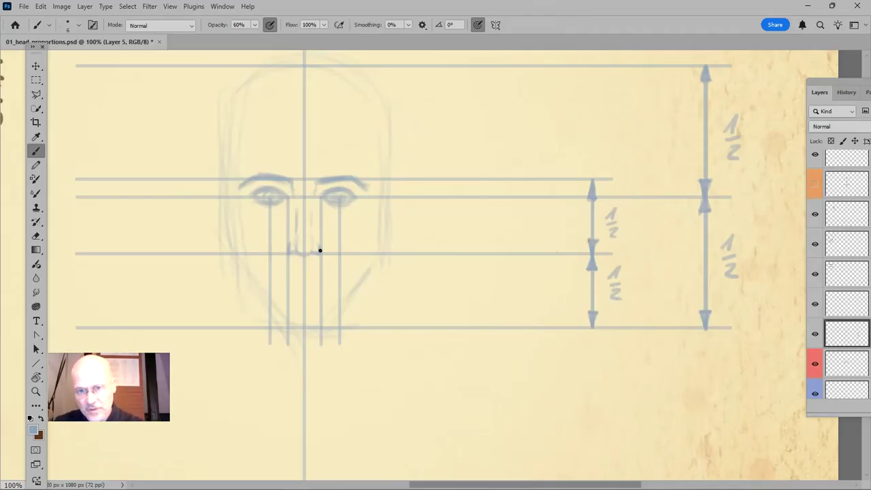
On a new layer above Layer 4, draw a 6 px horizontal line at 40% opacity along the nose line
scroll(858, 260, "up", 2)
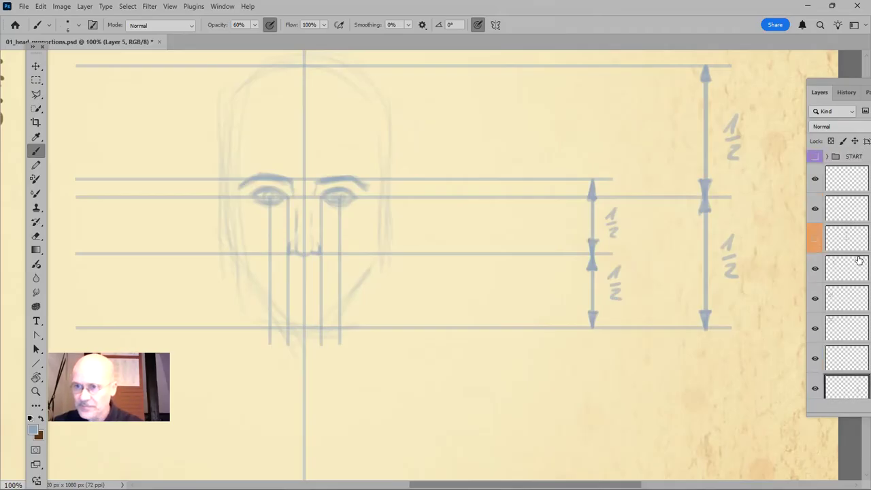
left_click(845, 189)
key("ctrl+shift+n")
key("Return")
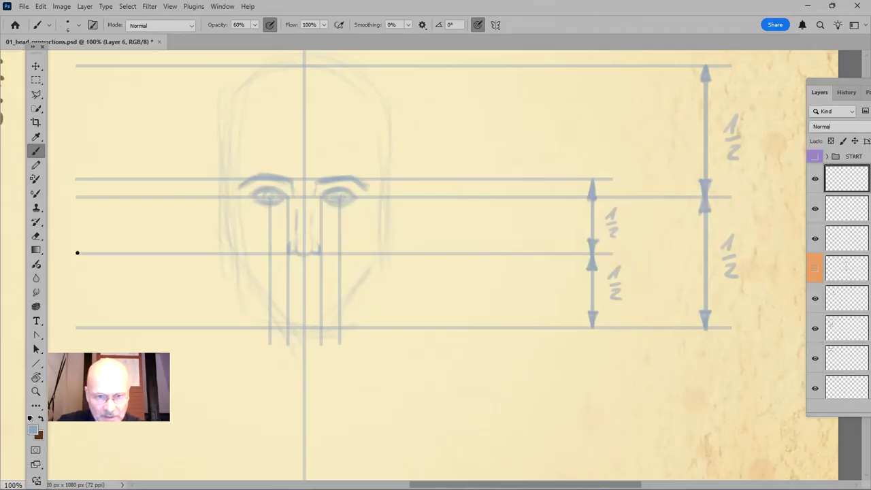
key("u")
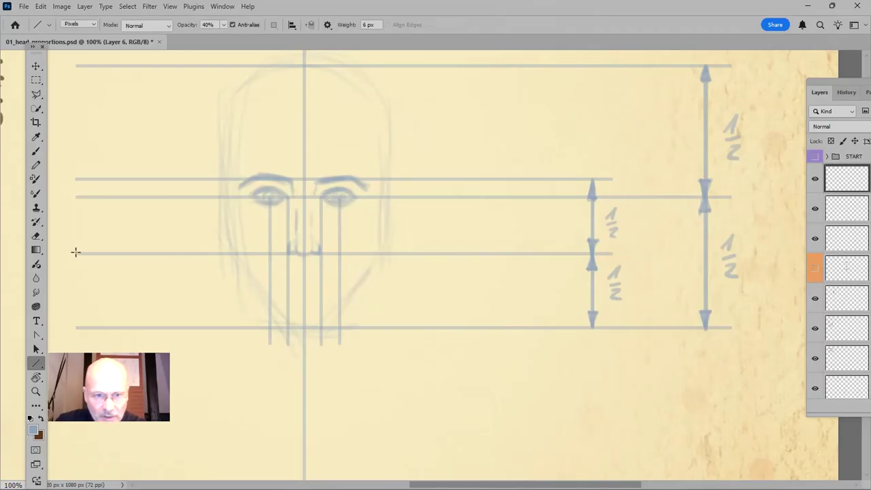
left_click_drag(76, 253, 529, 270)
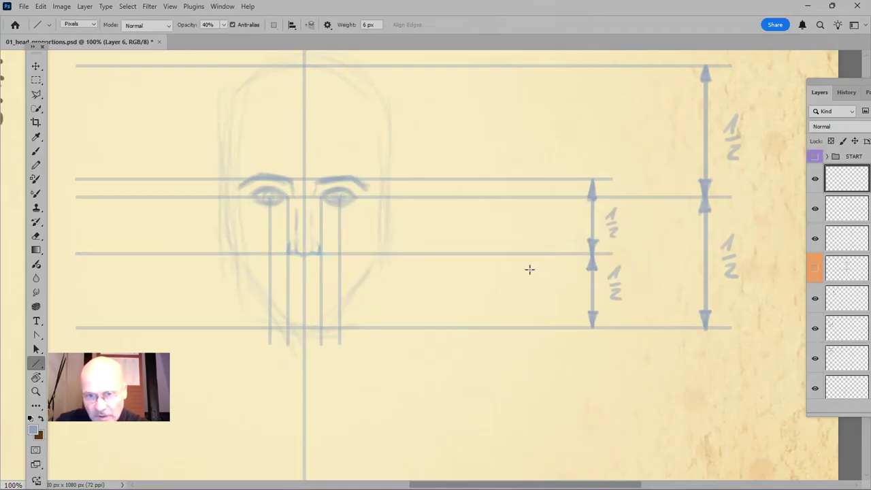
Duplicate the new horizontal line twice and move the top copy down onto the chin line
key("ctrl+j")
key("ctrl+j")
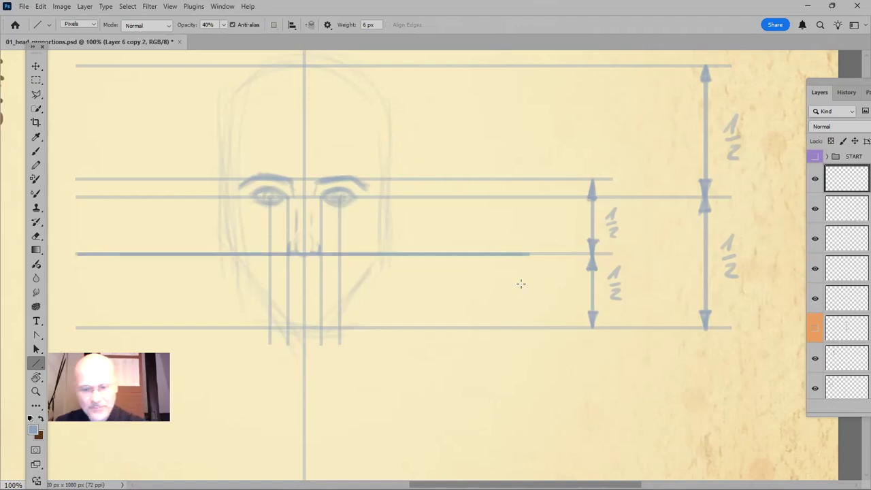
key("v")
left_click_drag(477, 252, 477, 254)
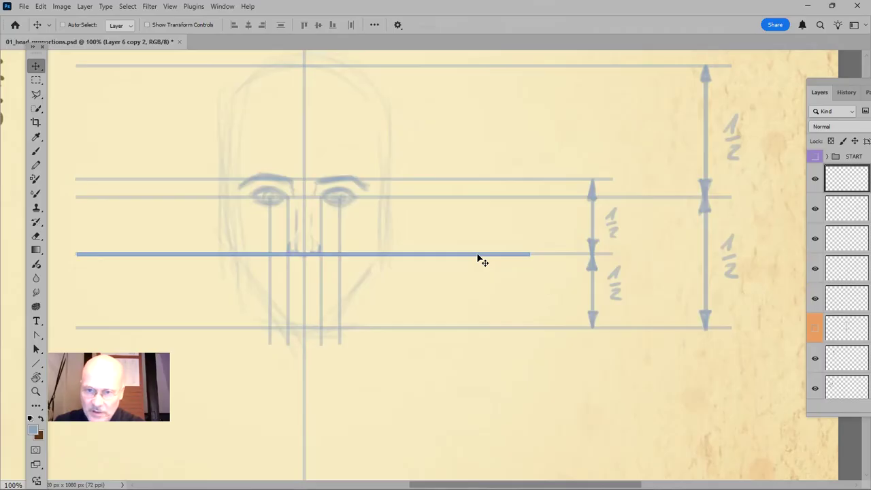
left_click_drag(480, 259, 467, 331)
Select Layer 6 and its two copies and distribute them vertically by bottom edges, placing the middle line between nose and chin
left_click_drag(832, 69, 678, 57)
left_click(775, 227, "shift")
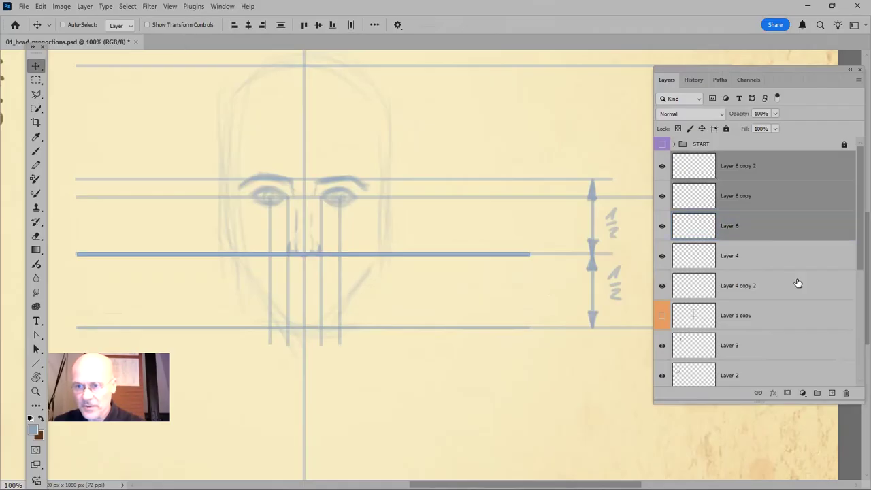
left_click(375, 25)
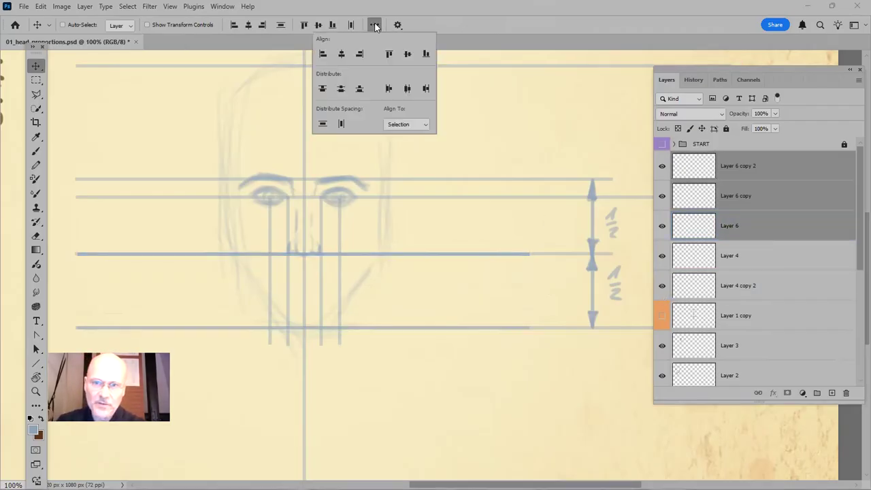
left_click(356, 91)
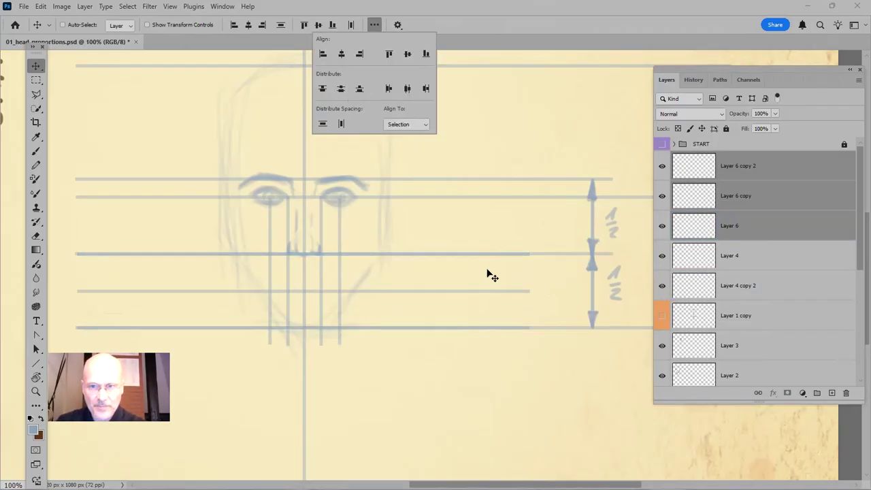
left_click(535, 21)
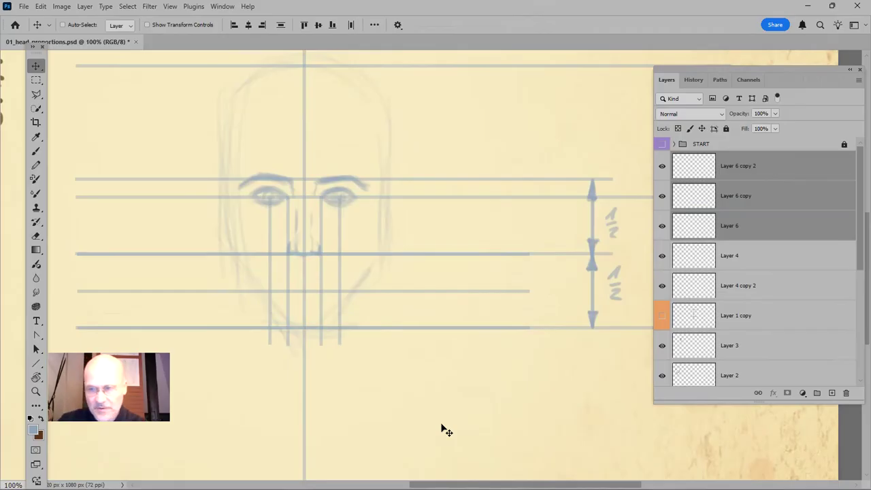
Delete the outer helper lines on Layer 6 copy 2 and Layer 6, keeping the middle line
left_click(776, 168)
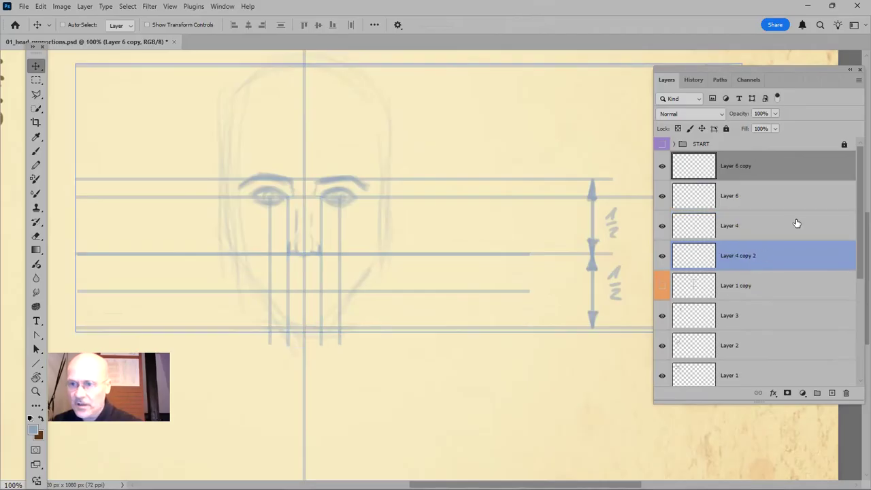
key("Delete")
left_click(772, 198)
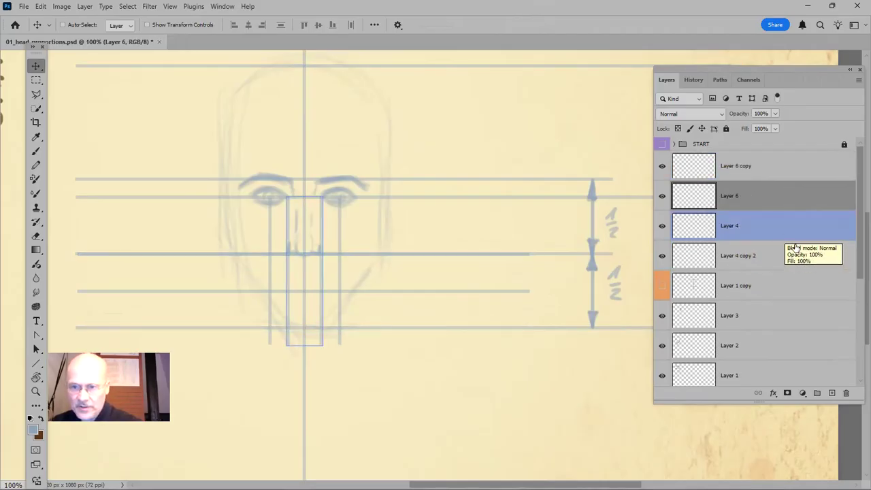
key("Delete")
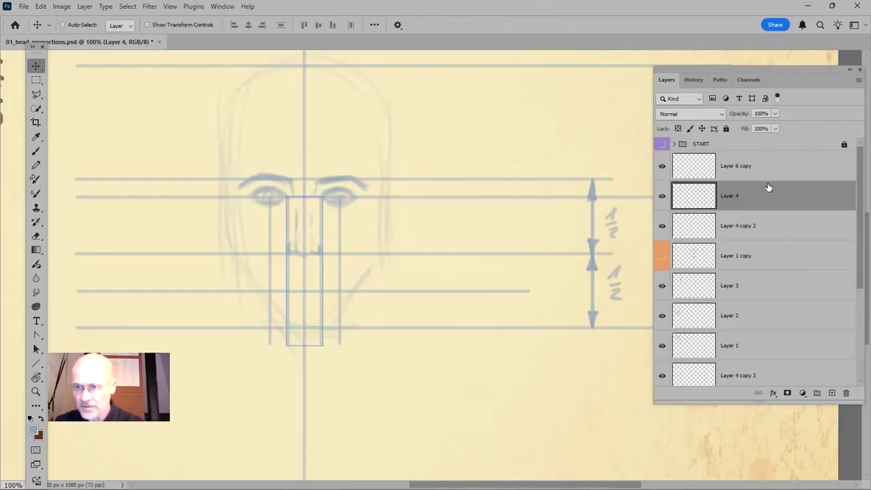
Merge Layer 4 and the middle line on Layer 6 copy into Layer 4 copy 2 and save the file
key("Delete")
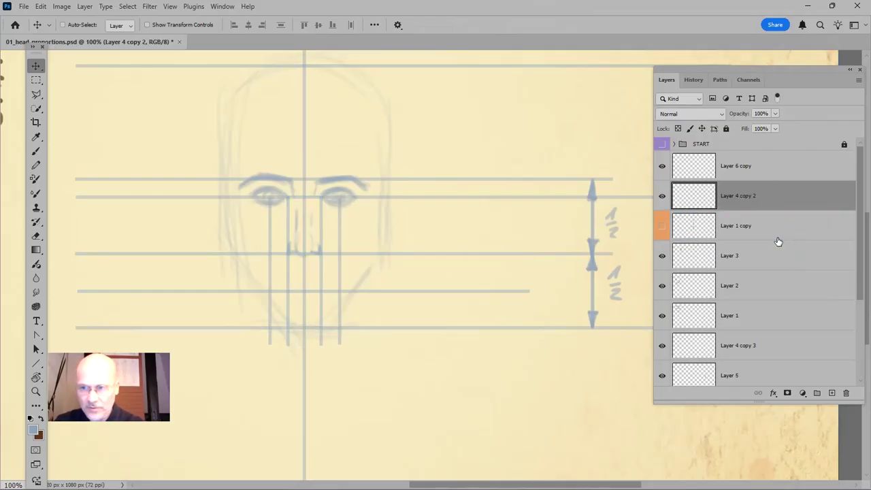
left_click(662, 196)
left_click(661, 196)
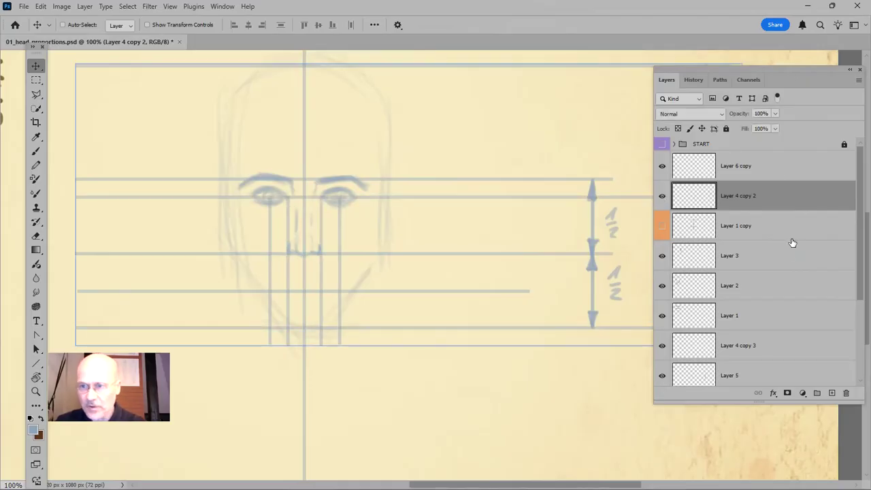
left_click(728, 169)
left_click(662, 166)
left_click(662, 166)
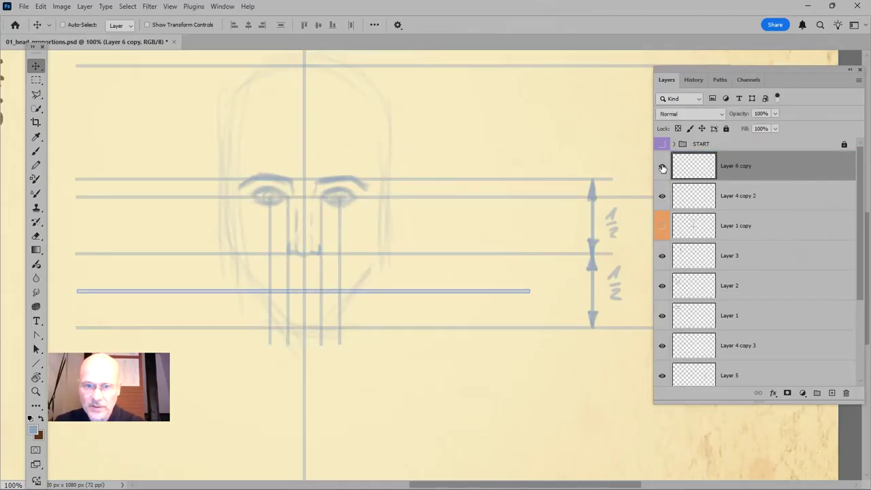
key("ctrl+e")
key("ctrl+s")
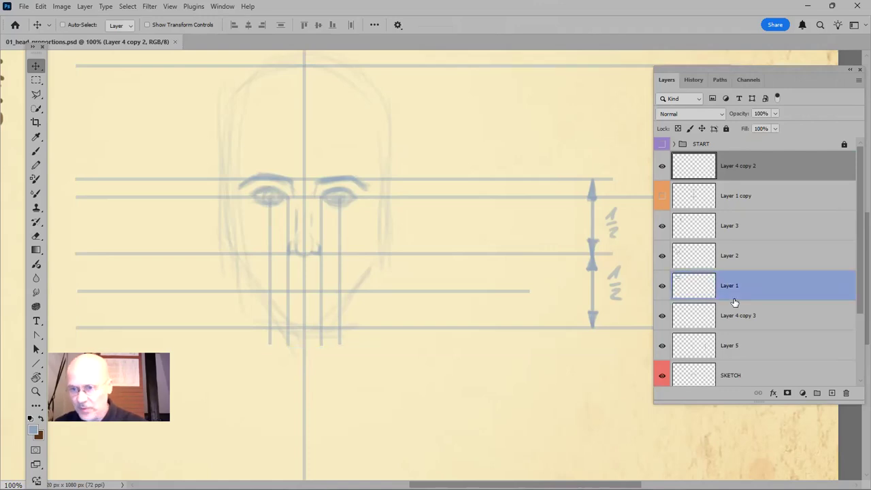
On the SKETCH layer, brush in the mouth between the pupil lines, with upper lip, parting line and lower lip resting on the lower-face midline
scroll(779, 330, "down", 1)
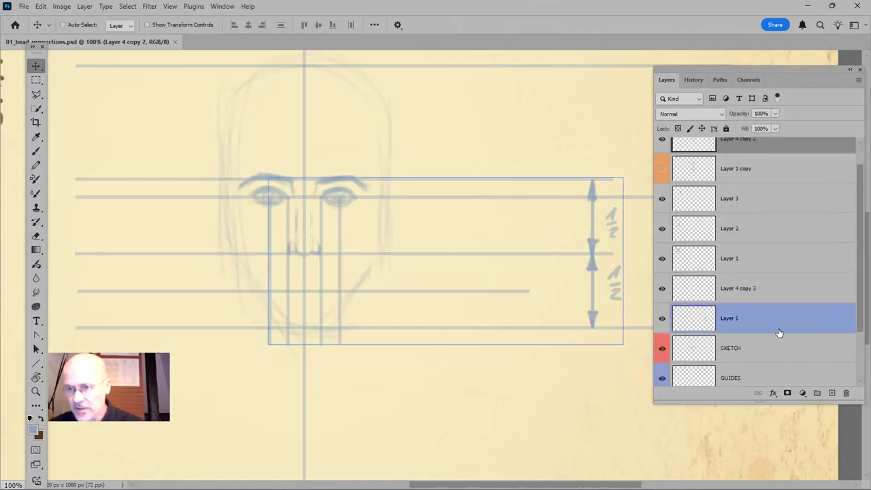
left_click(745, 349)
key("z")
left_click_drag(192, 219, 427, 404)
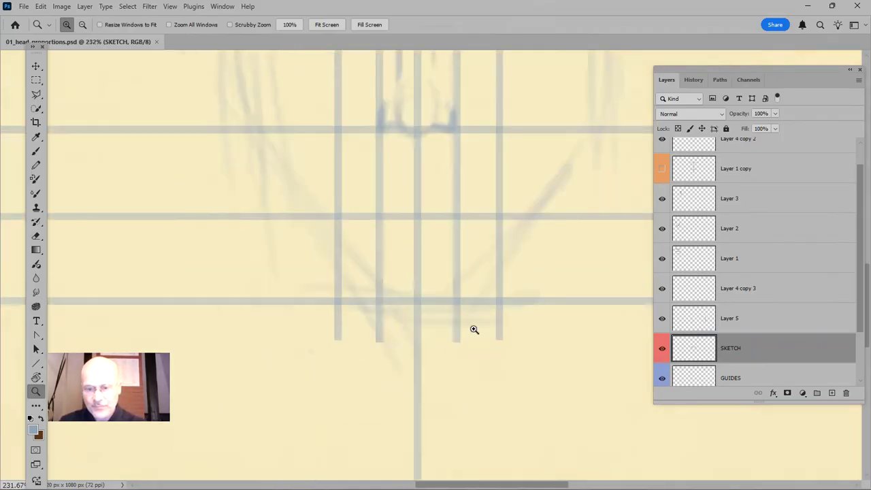
scroll(472, 329, "up", 3)
key("b")
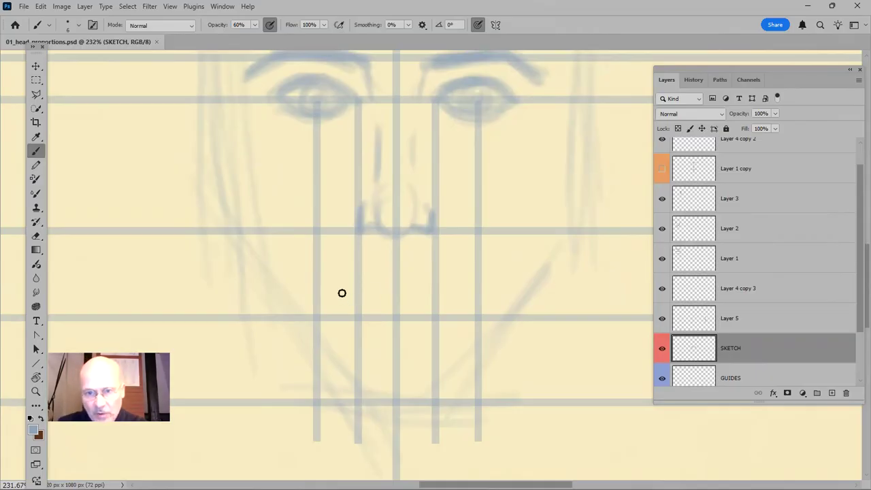
left_click_drag(332, 293, 361, 284)
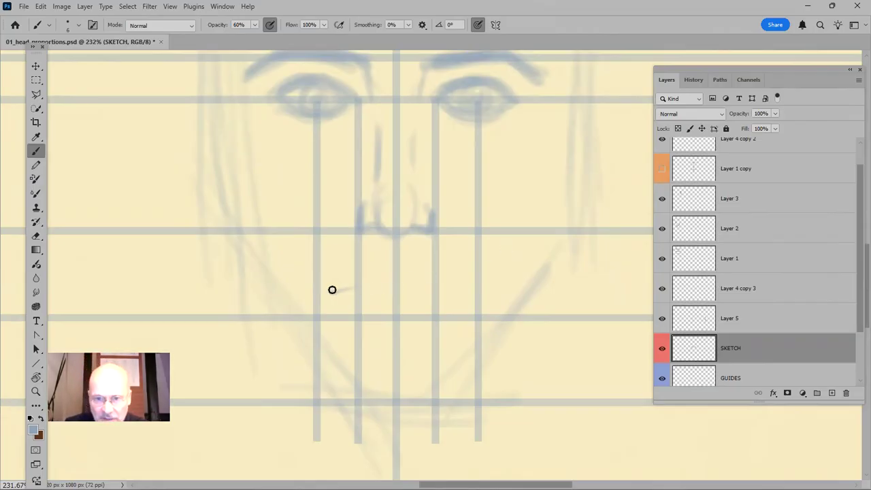
mouse_move(338, 290)
left_mouse_down()
mouse_move(391, 280)
mouse_move(366, 288)
mouse_move(397, 288)
mouse_move(386, 281)
mouse_move(430, 290)
mouse_move(421, 283)
mouse_move(464, 293)
left_mouse_up()
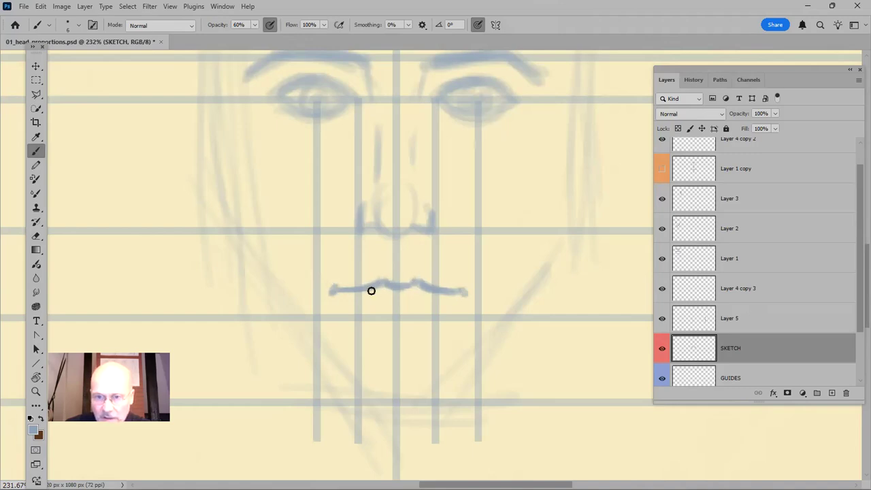
left_click_drag(346, 290, 452, 292)
mouse_move(353, 294)
left_mouse_down()
mouse_move(426, 306)
mouse_move(384, 311)
mouse_move(421, 313)
mouse_move(395, 316)
mouse_move(449, 296)
left_mouse_up()
mouse_move(358, 296)
left_mouse_down()
mouse_move(389, 313)
mouse_move(427, 311)
mouse_move(444, 296)
left_mouse_up()
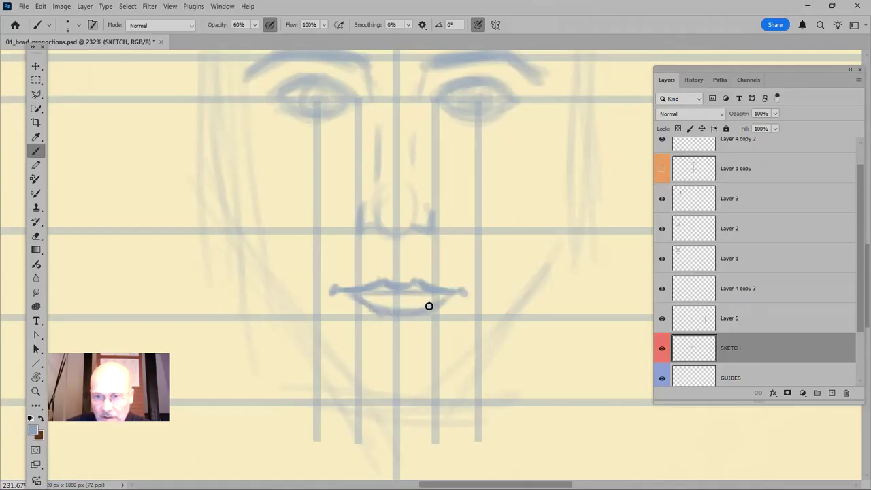
Sketch both ears between the eyebrow and nose lines, using the brush at 20% opacity and enlarging it to size 9 for the inner edges
scroll(424, 313, "down", 5)
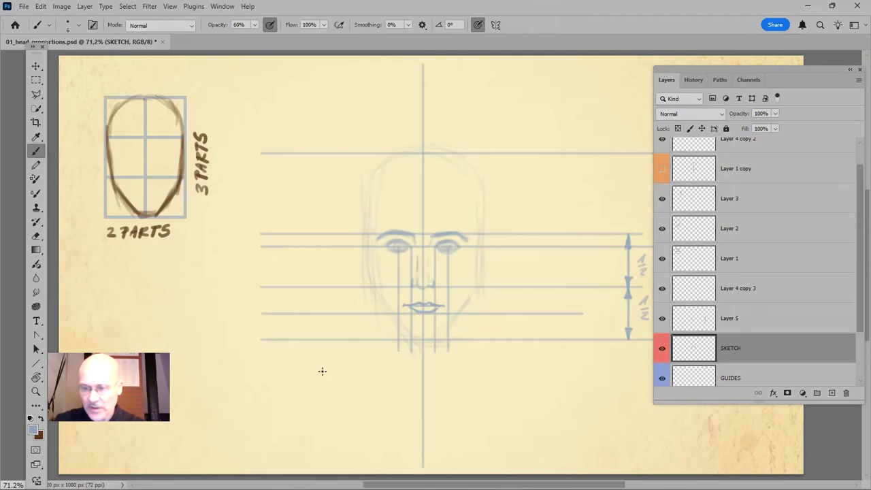
key("ctrl+1")
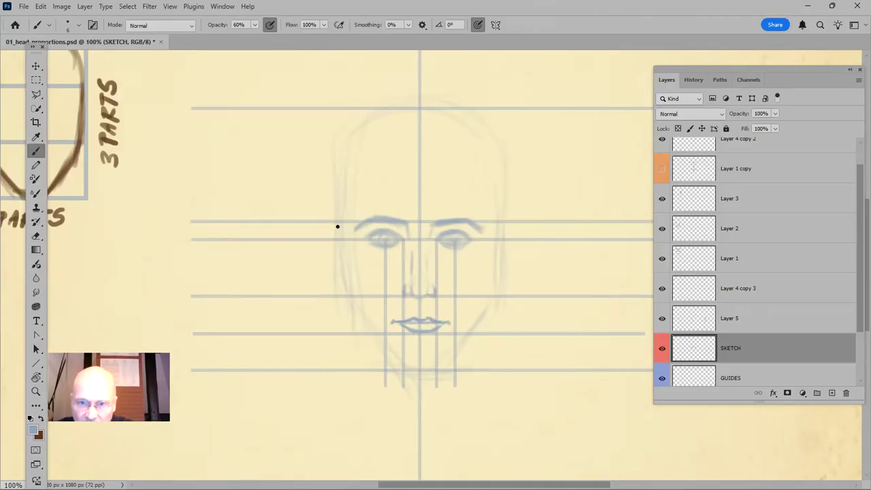
mouse_move(330, 224)
left_mouse_down()
mouse_move(331, 281)
mouse_move(332, 264)
left_mouse_up()
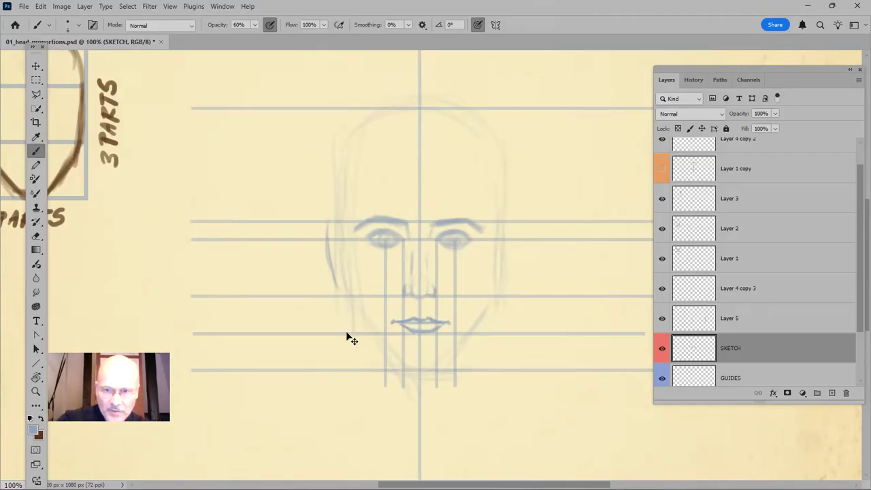
key("ctrl+z")
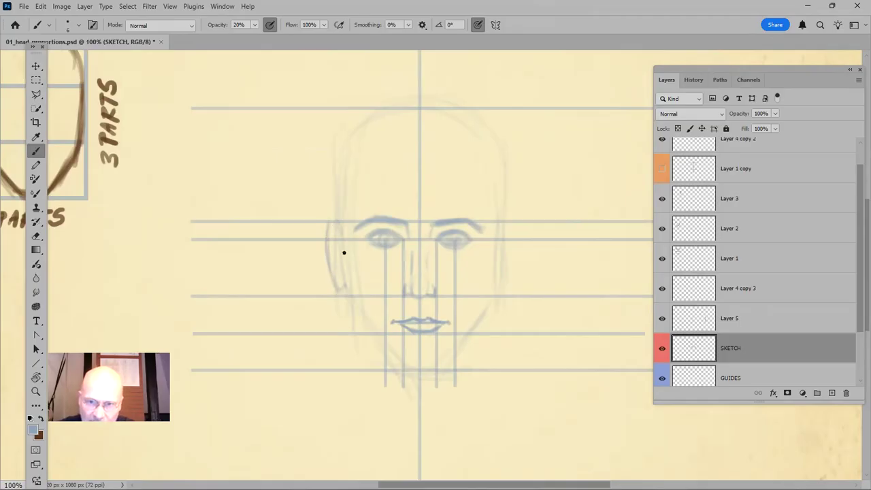
key("bracketright")
key("bracketright")
left_click_drag(341, 236, 348, 297)
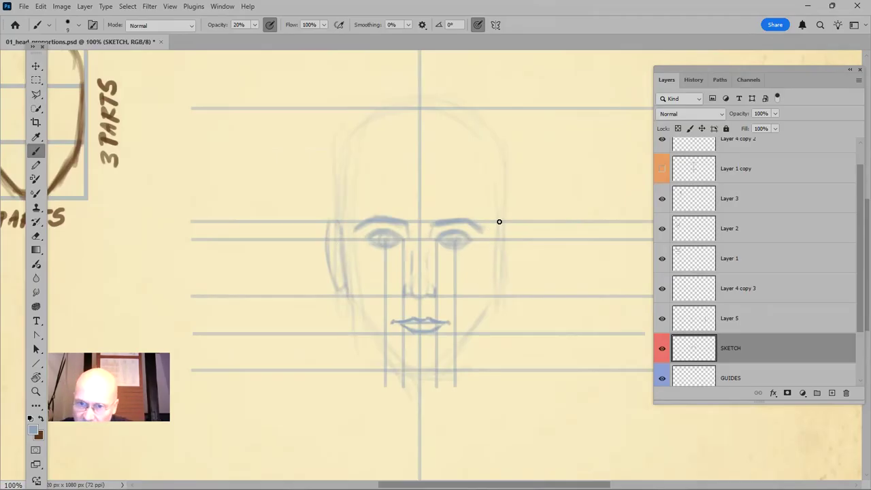
left_click_drag(494, 262, 487, 294)
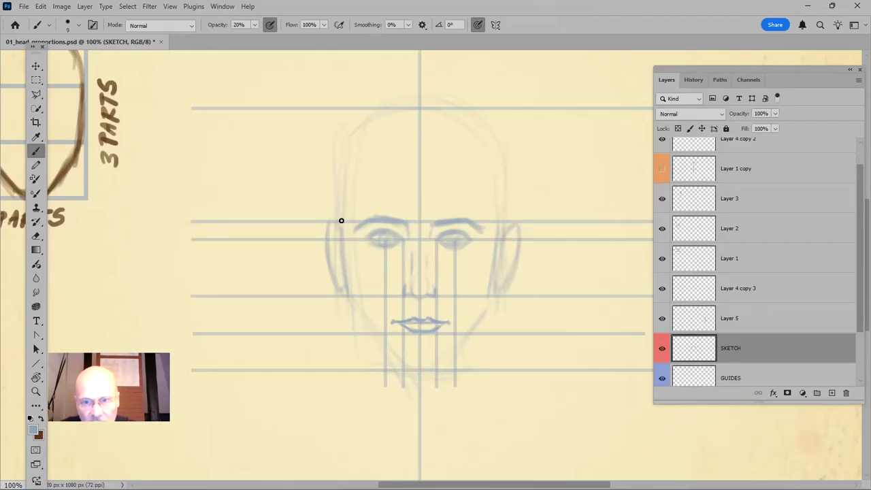
Strengthen the head outline from the temples over the skull and along both cheeks down to the chin line
left_click_drag(340, 217, 340, 185)
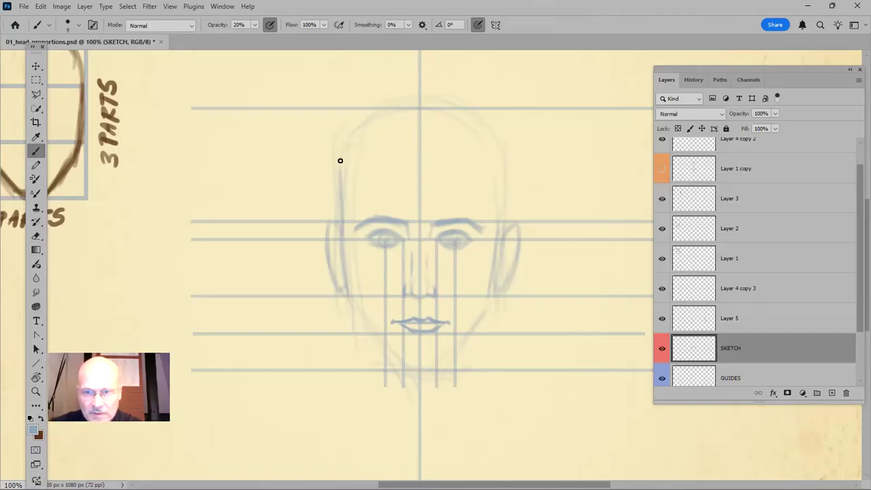
left_click_drag(344, 163, 415, 111)
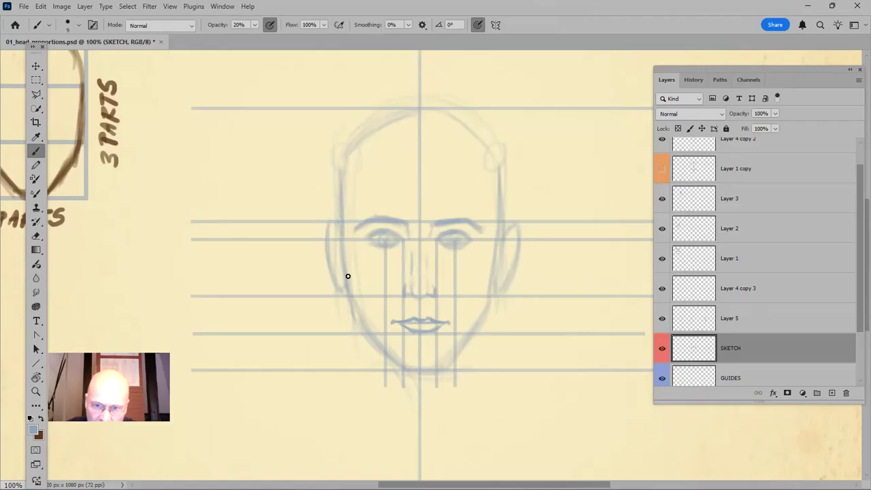
Sketch both sides of the neck as near-vertical lines running from the jaw to below the chin line
left_click_drag(358, 322, 362, 408)
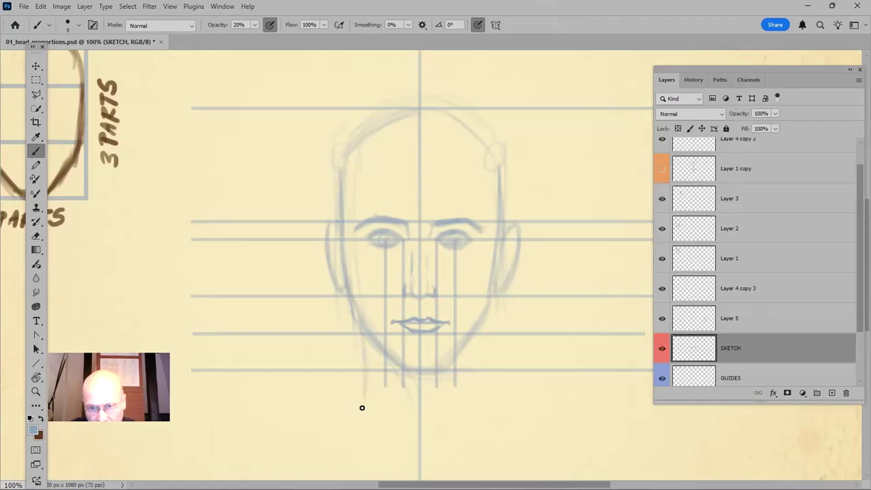
left_click_drag(368, 348, 366, 403)
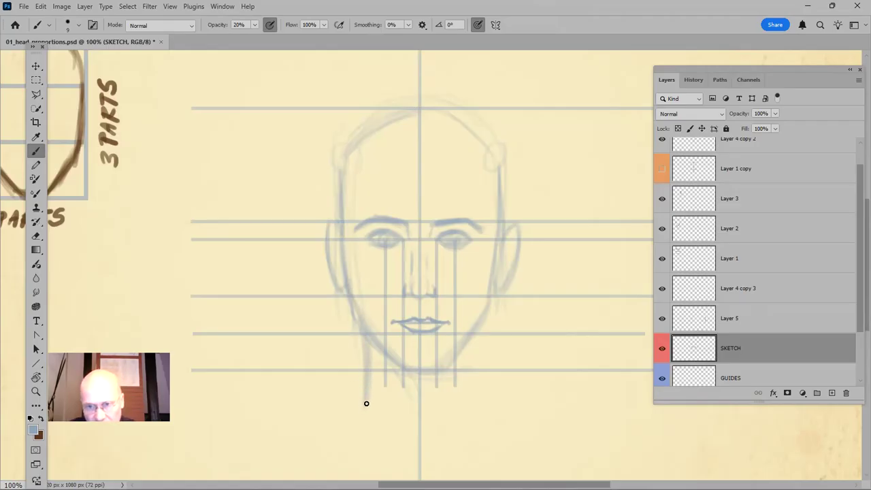
left_click_drag(475, 317, 470, 408)
left_click_drag(370, 343, 365, 409)
left_click_drag(471, 336, 469, 419)
left_click_drag(470, 385, 472, 413)
left_click_drag(471, 327, 470, 422)
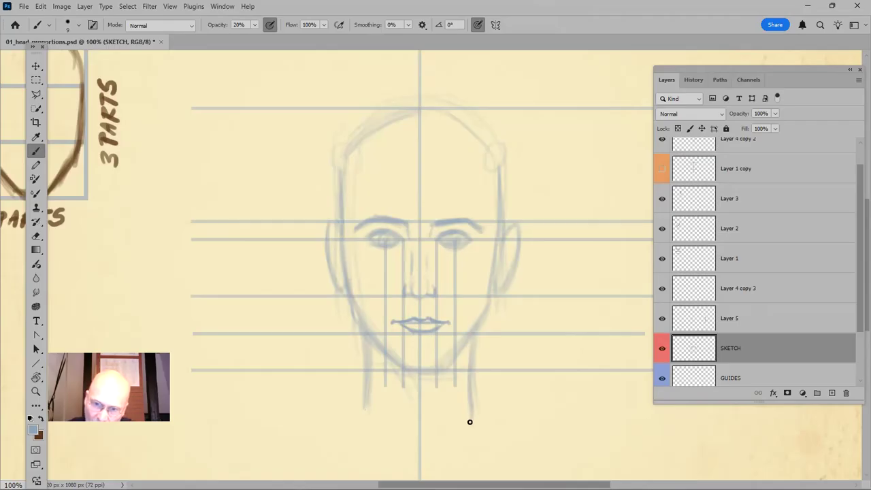
left_click_drag(367, 333, 366, 413)
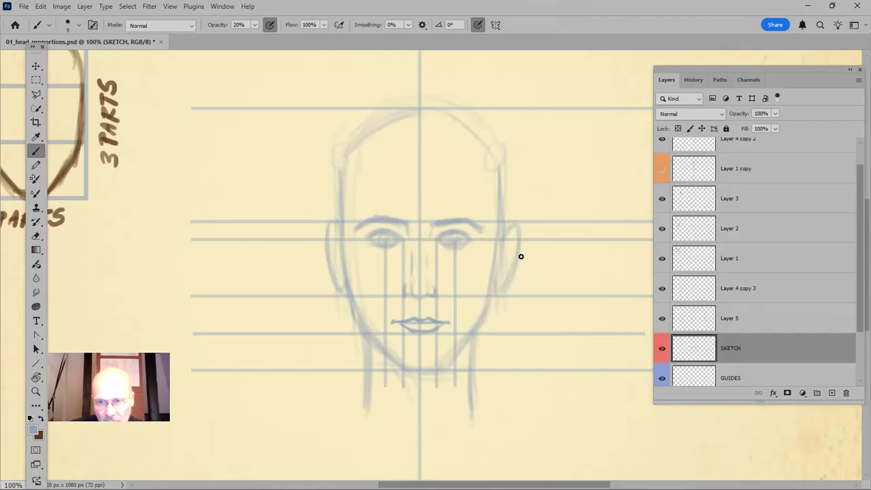
Create a new layer directly above the SKETCH layer
key("ctrl+shift+n")
key("Return")
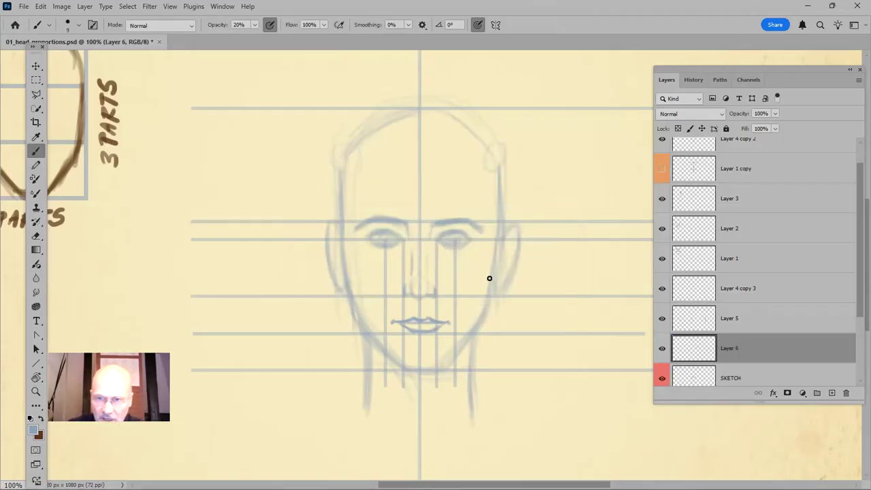